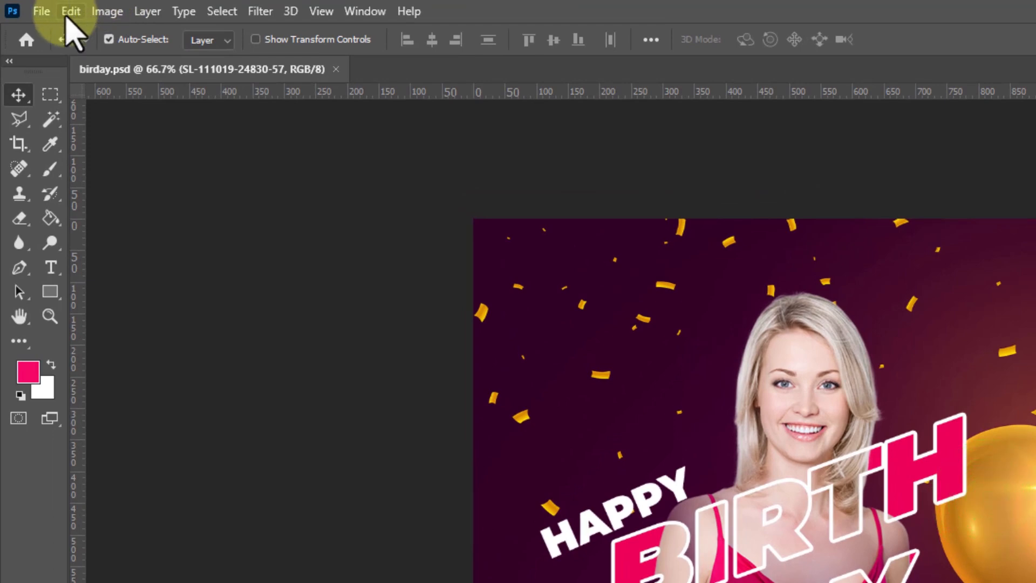
Create a new document named Birthday poster, 1000 x 1000 px at 300 ppi, RGB, with a white artboard
click(41, 12)
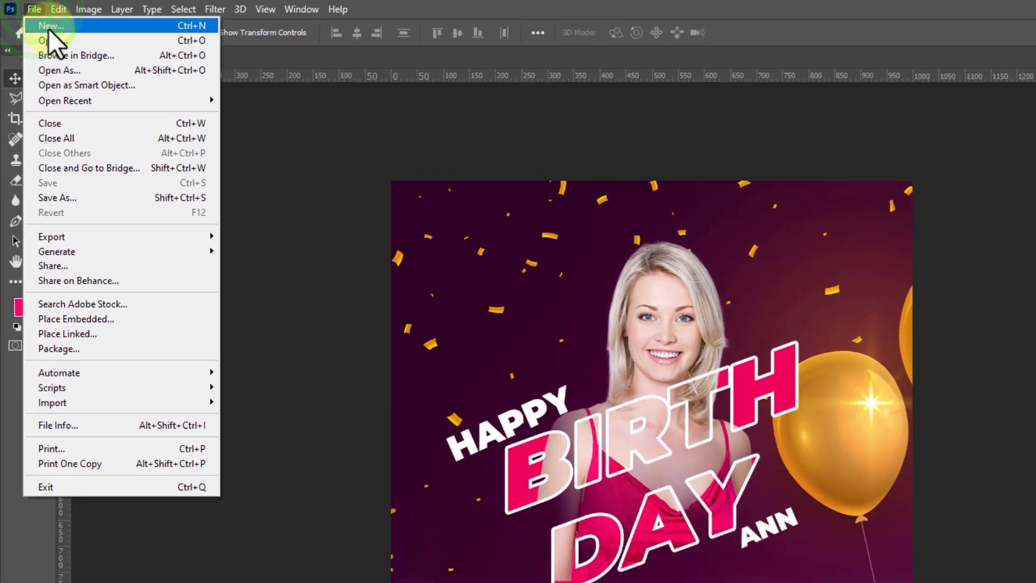
click(54, 31)
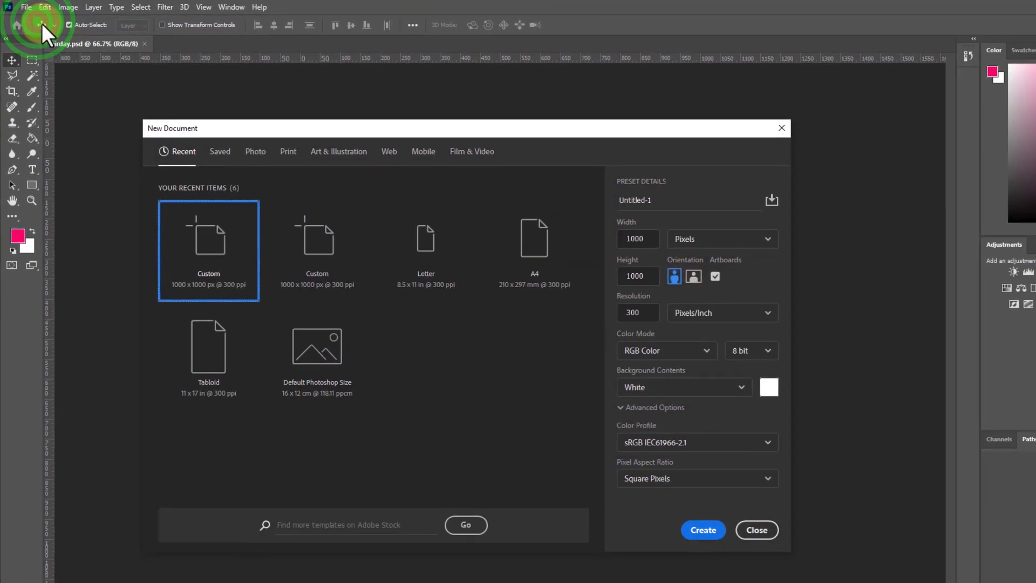
click(333, 284)
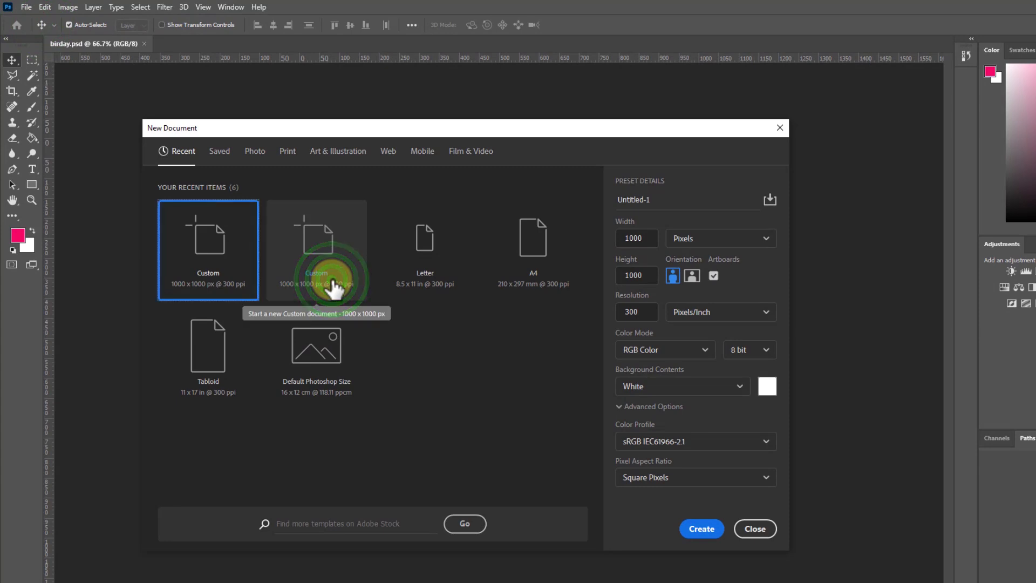
double_click(659, 201)
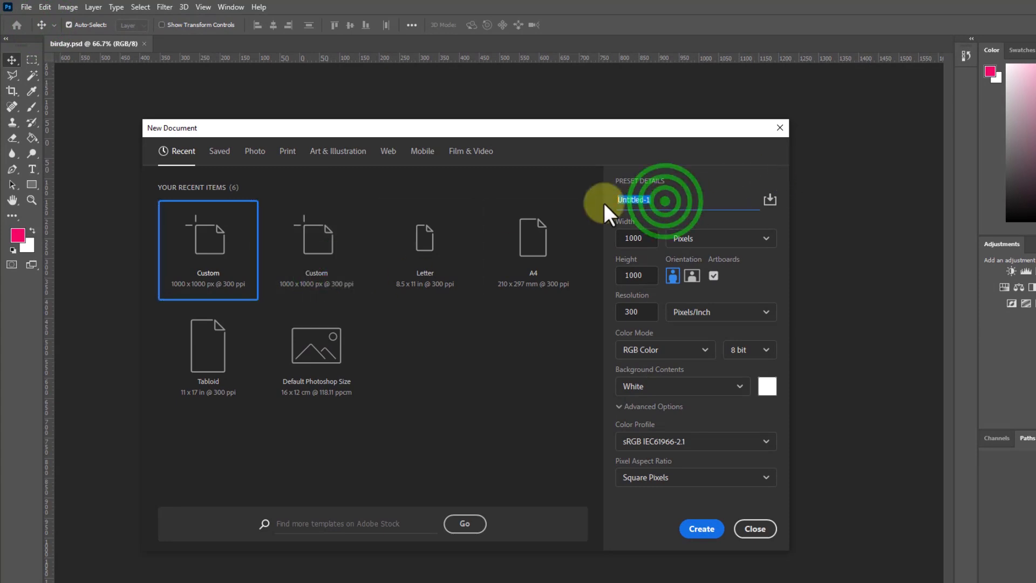
text(B)
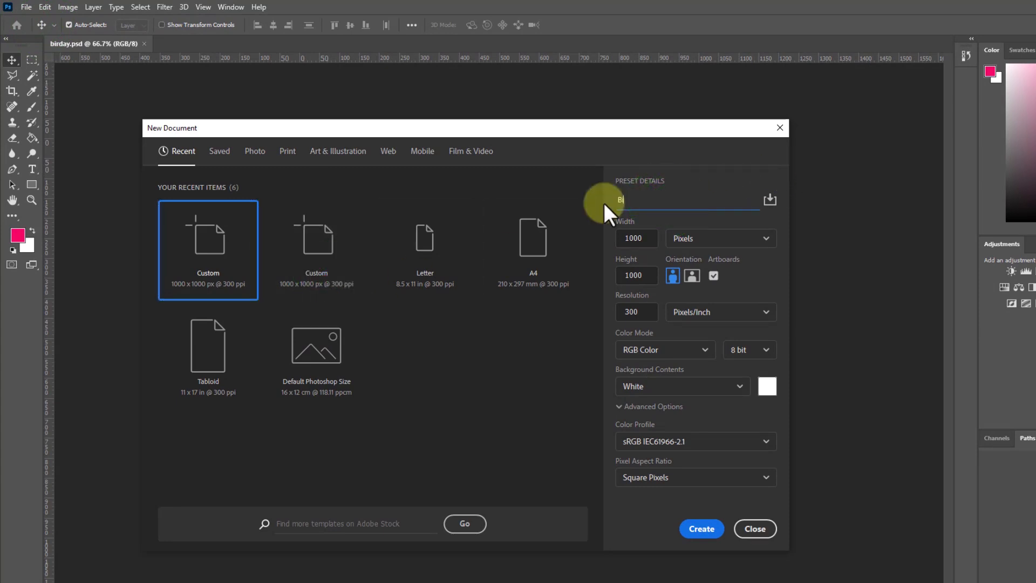
text(irthday poster)
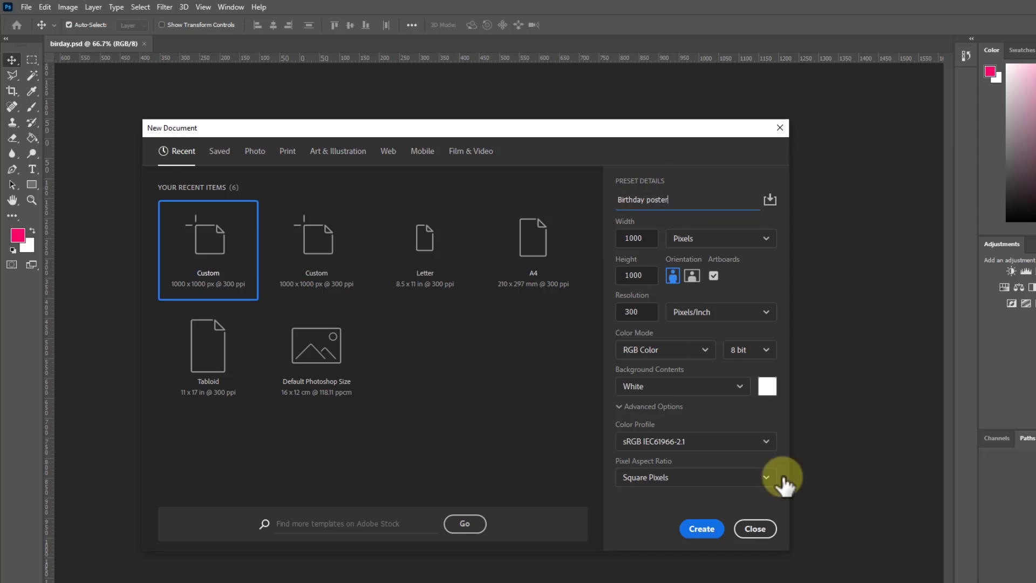
click(712, 533)
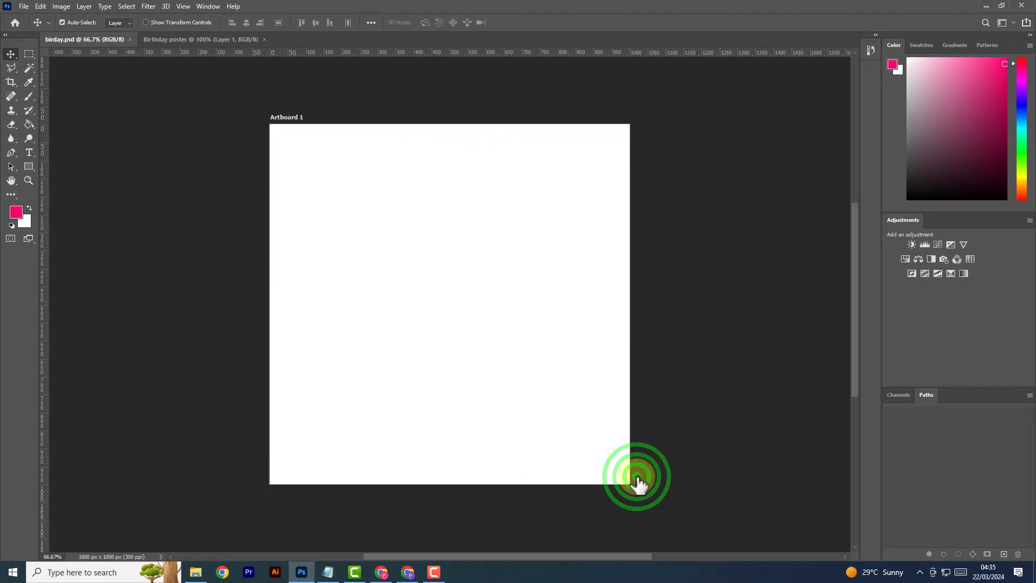
click(225, 186)
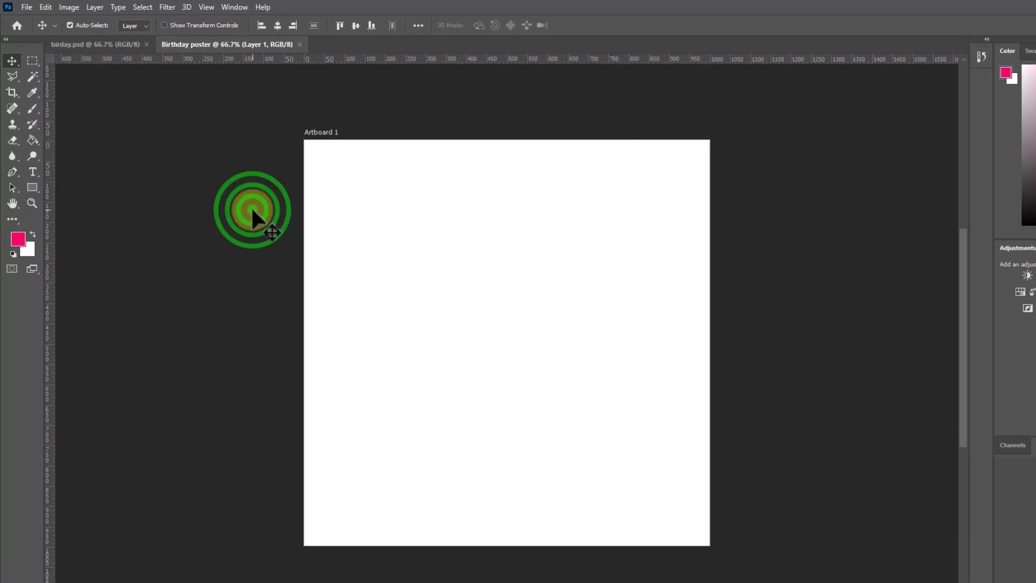
Place the Background image as an embedded file and enlarge it to about 24.8% so it covers the artboard
click(27, 7)
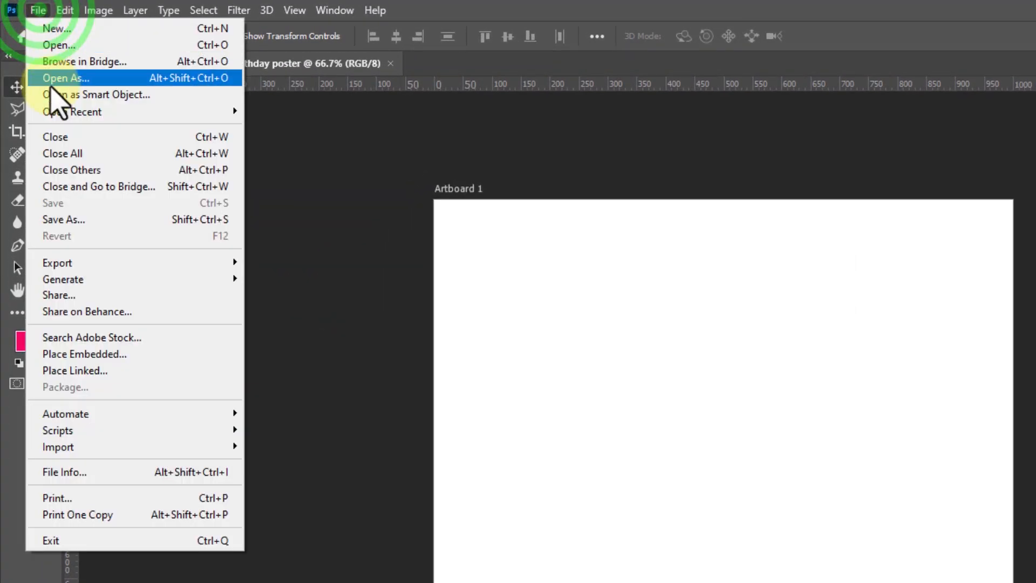
click(86, 354)
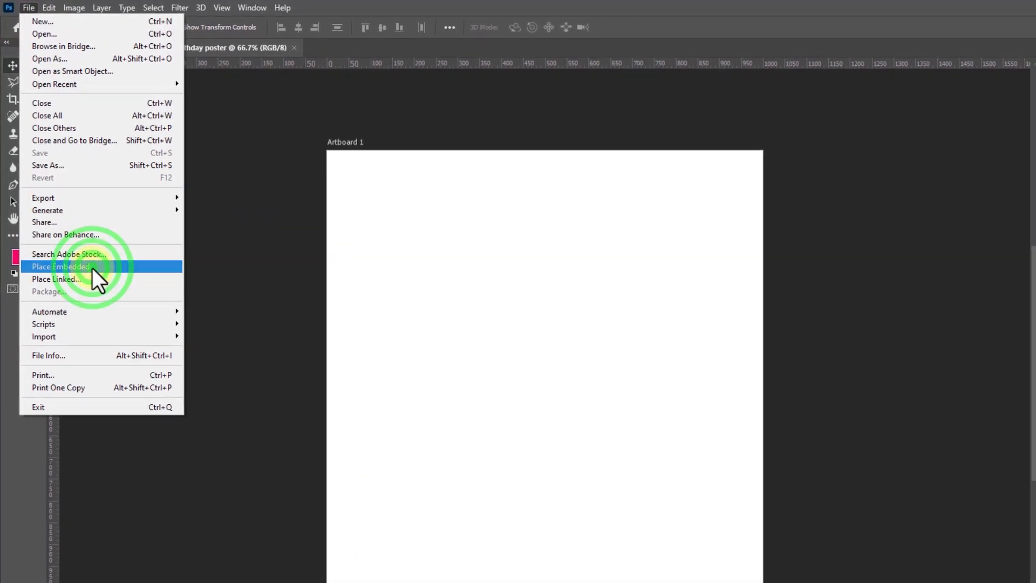
click(483, 197)
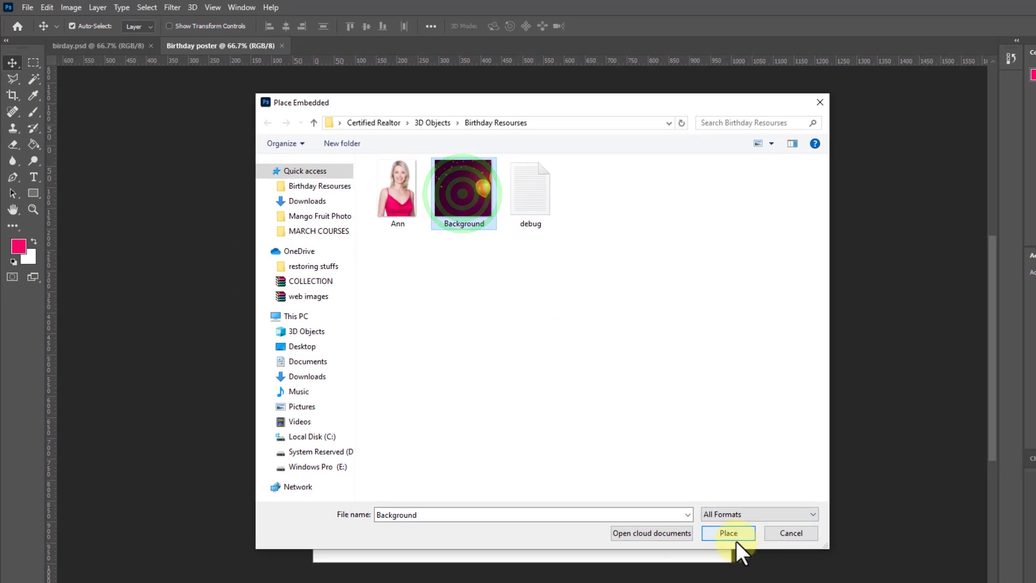
click(736, 538)
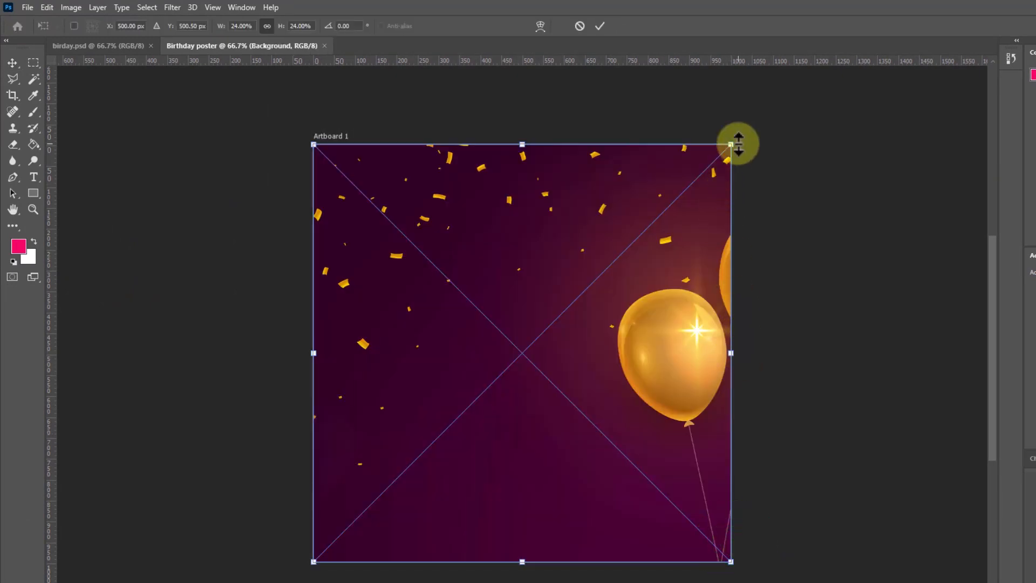
drag(734, 143, 745, 131)
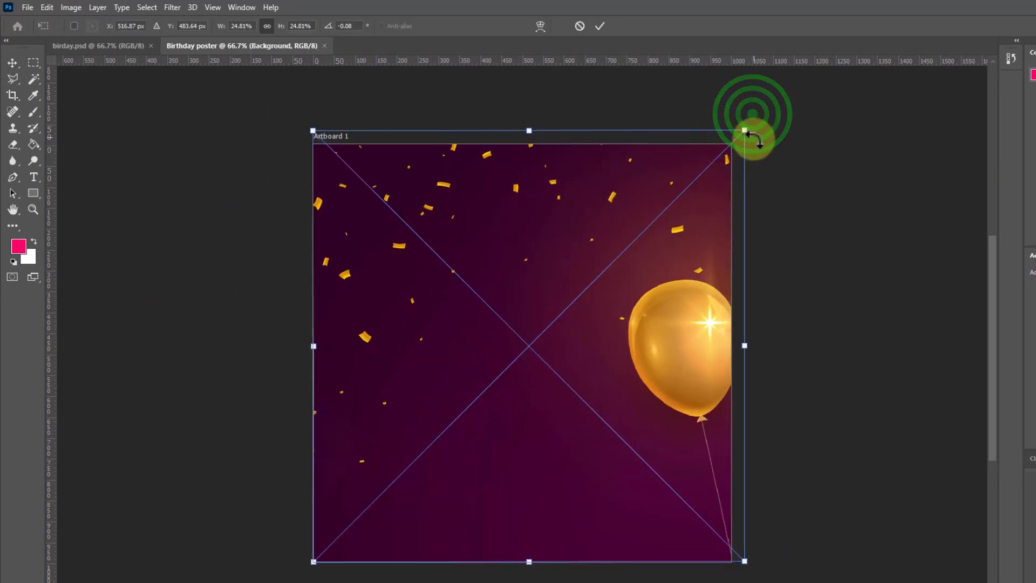
click(600, 26)
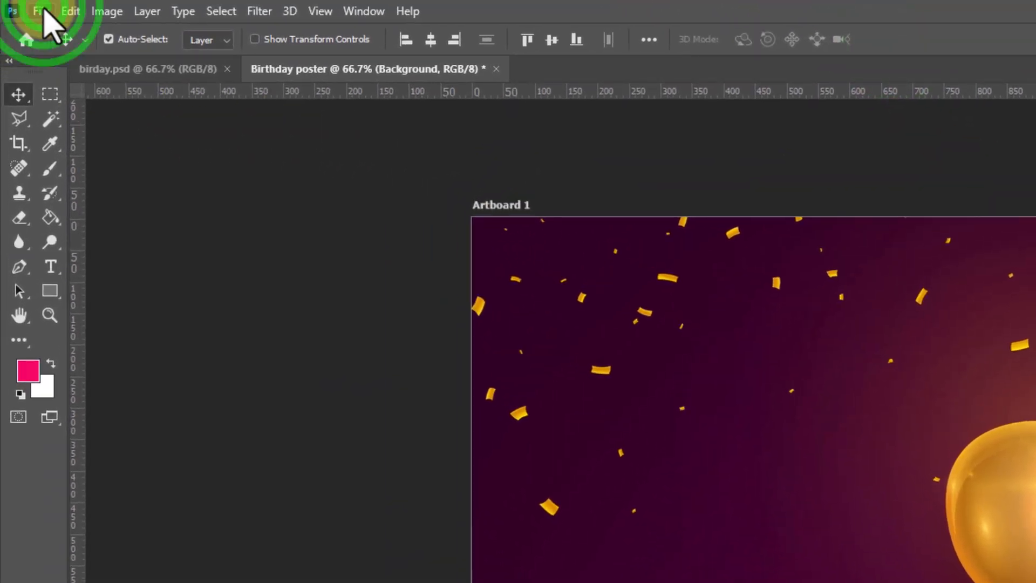
Place the woman's portrait as an embedded file, scaled to about 29.3% and centered at about X 444 px, Y 469 px
click(43, 11)
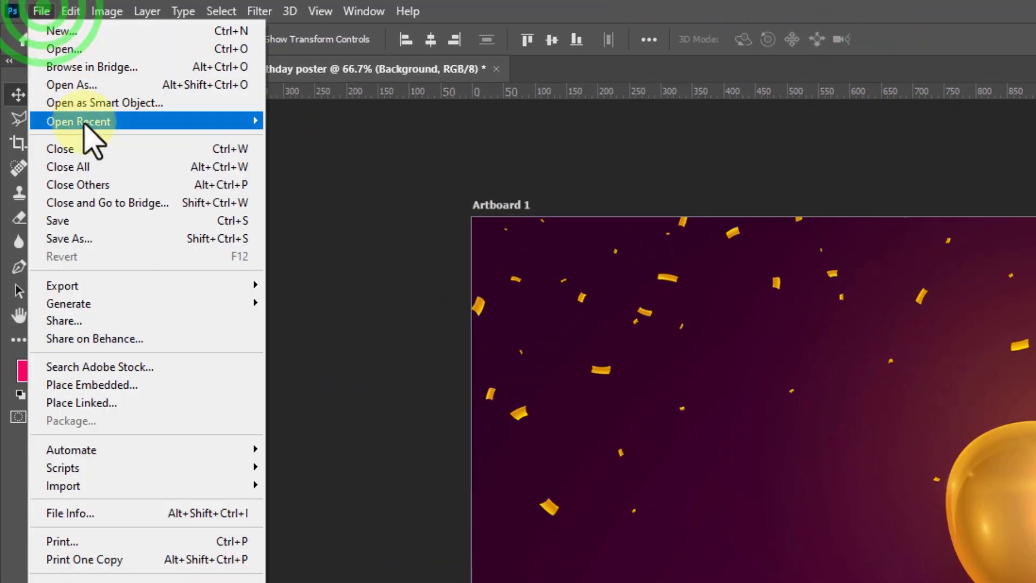
click(169, 385)
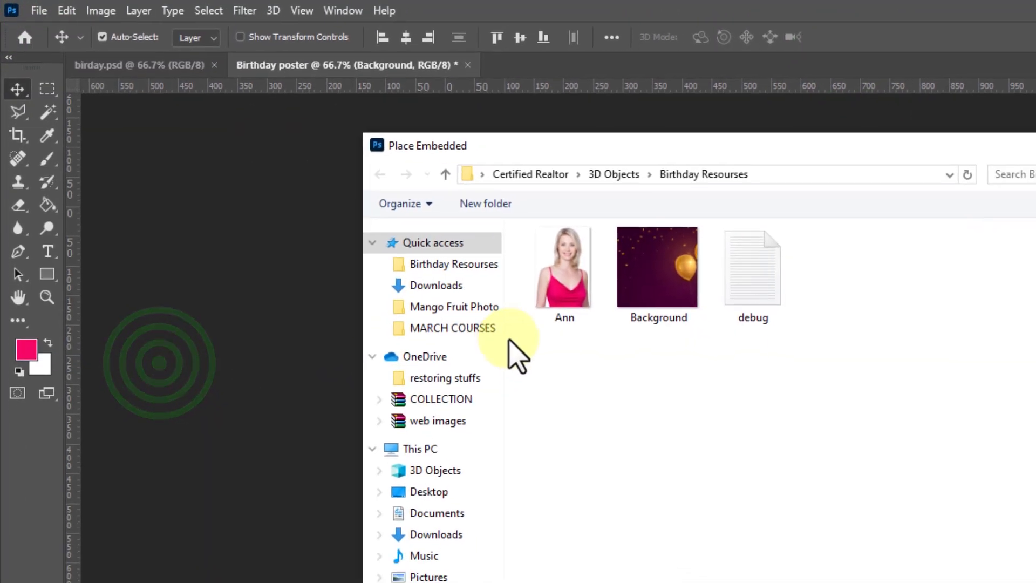
click(404, 215)
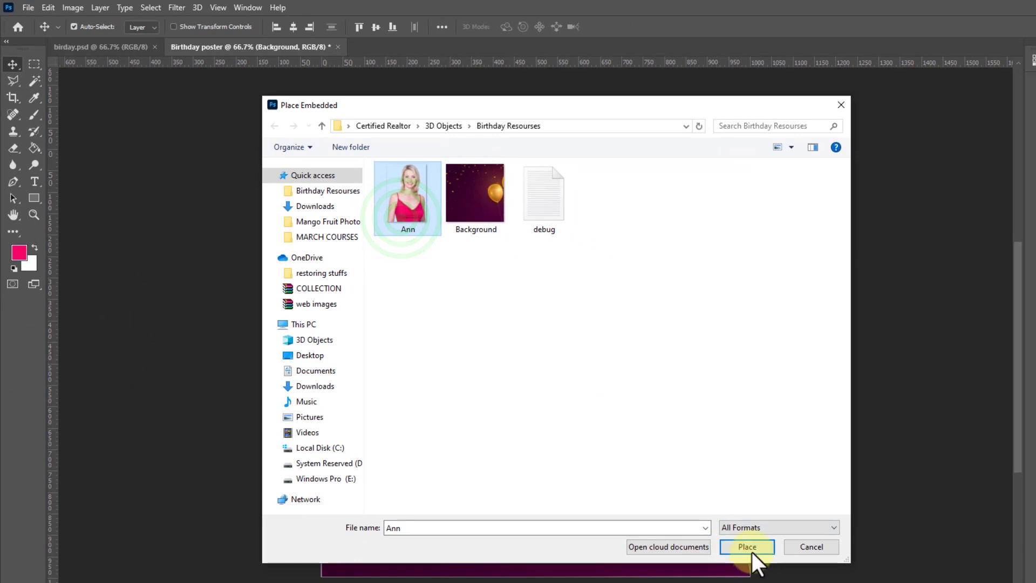
click(752, 550)
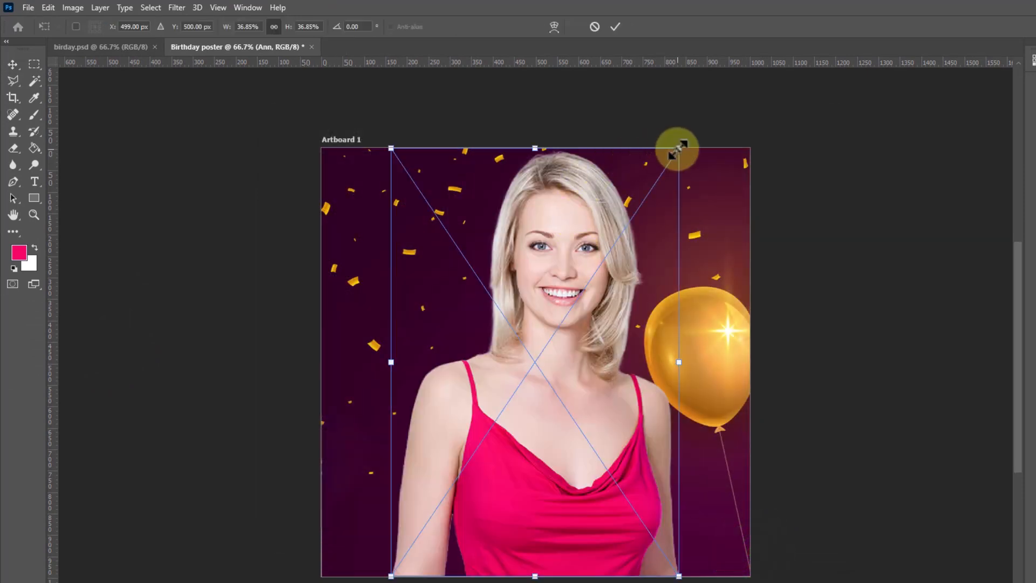
drag(679, 148, 620, 235)
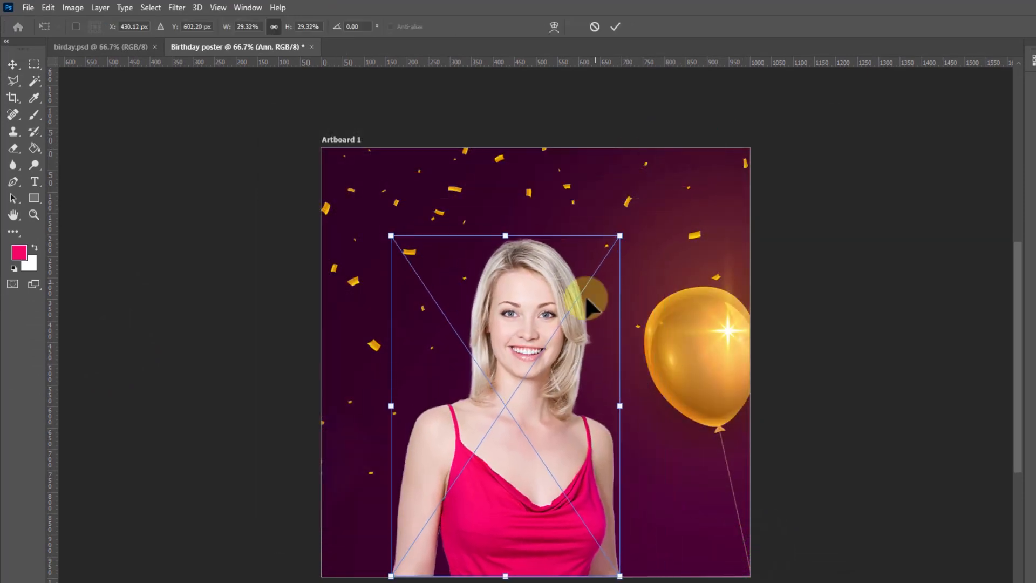
drag(549, 376, 555, 323)
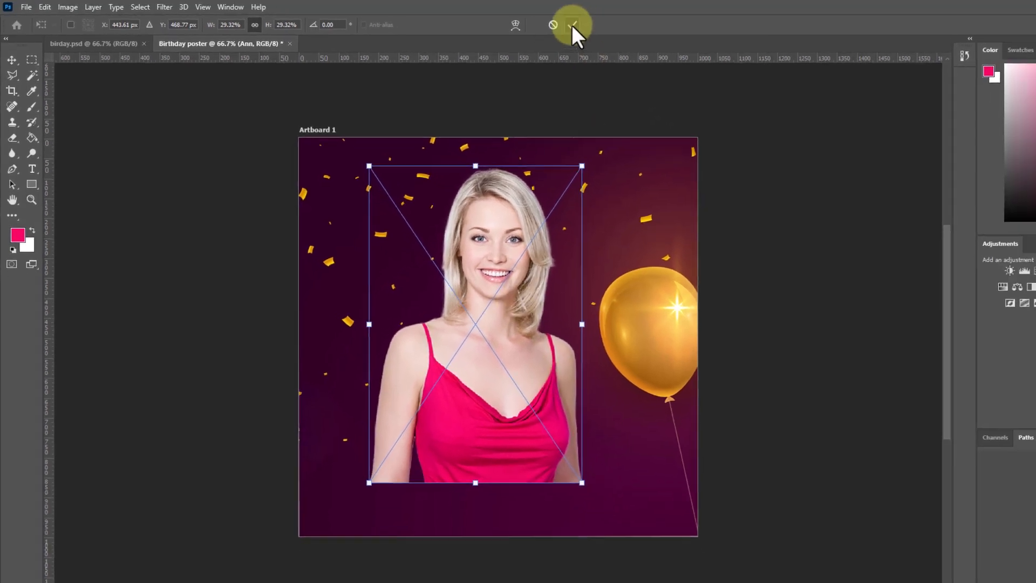
click(573, 25)
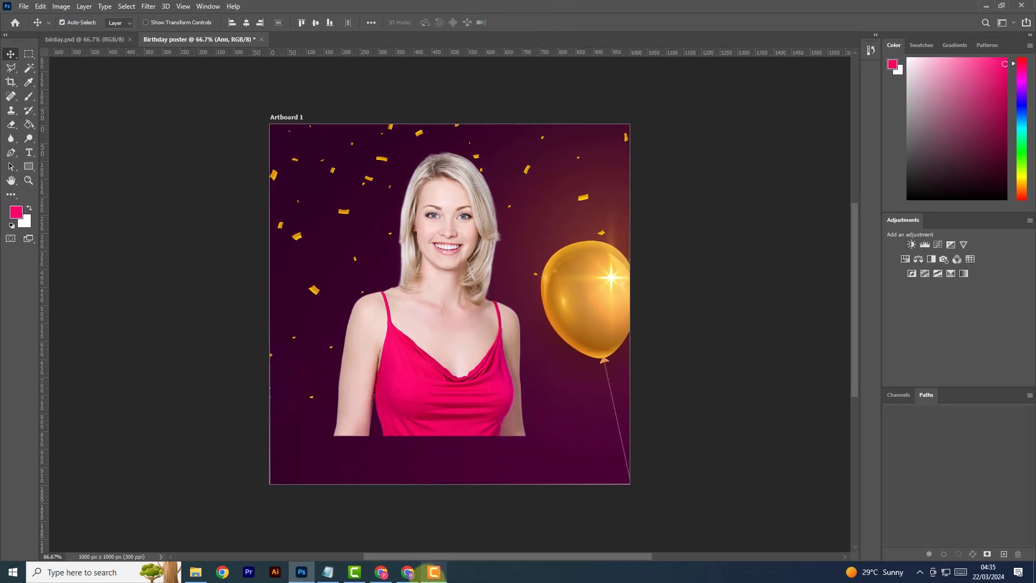
Switch to the birthday note in Notepad and copy the words "BIRTH DAY"
click(328, 573)
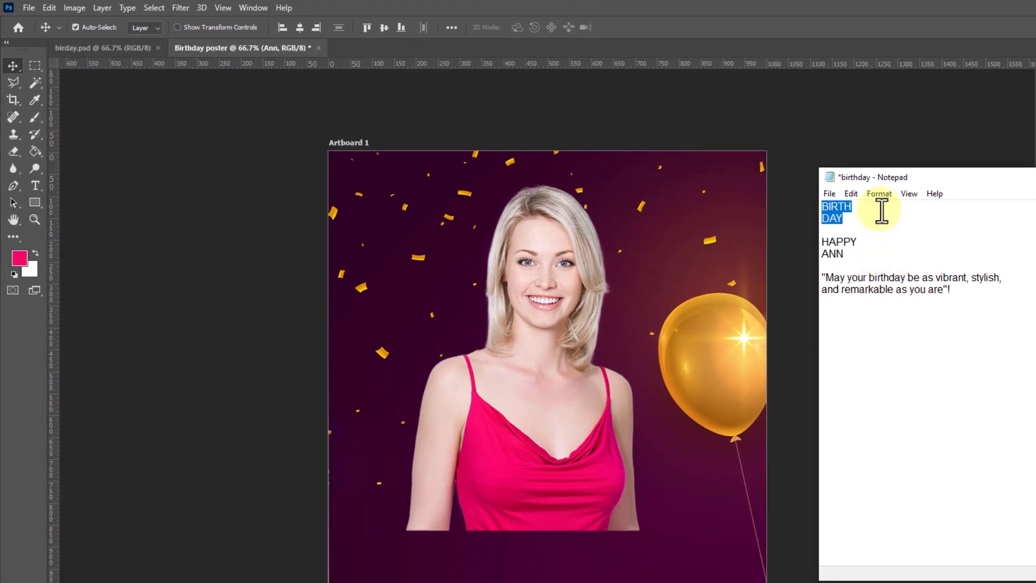
right_click(858, 218)
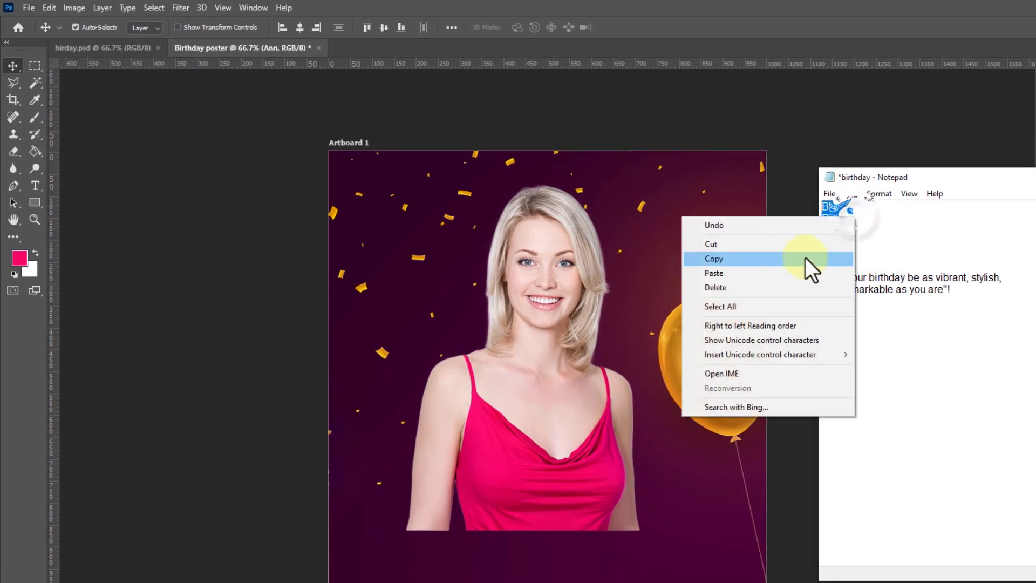
click(768, 261)
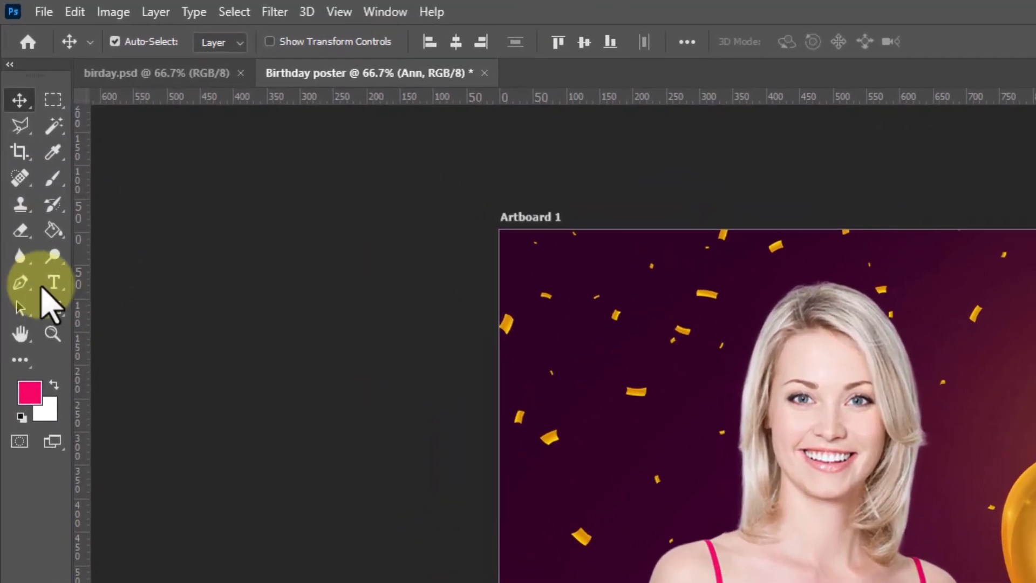
Add a centered pink text layer in Montserrat Black, 7 pt, beside the woman's face, containing the copied "BIRTH DAY"
click(33, 186)
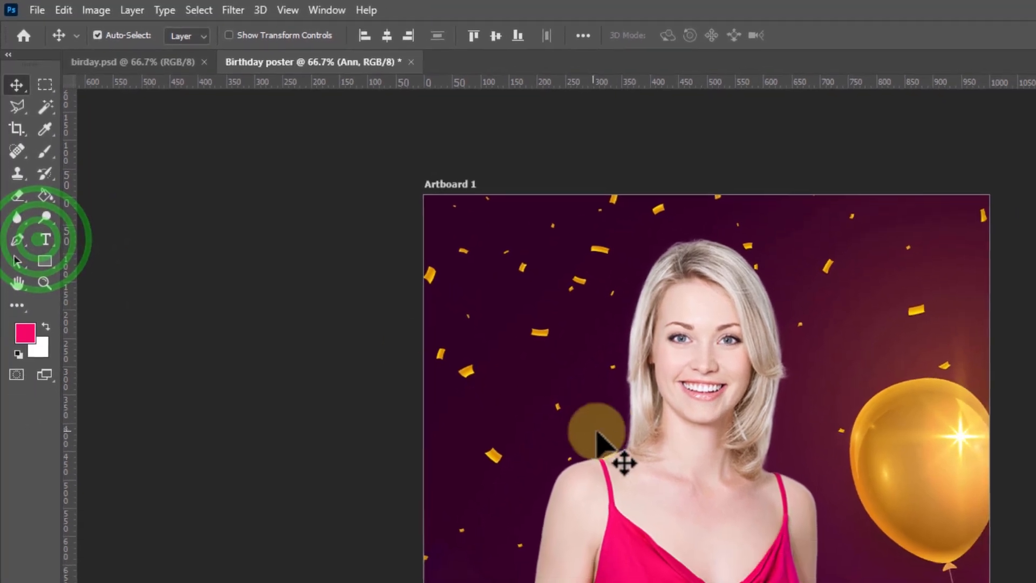
click(50, 268)
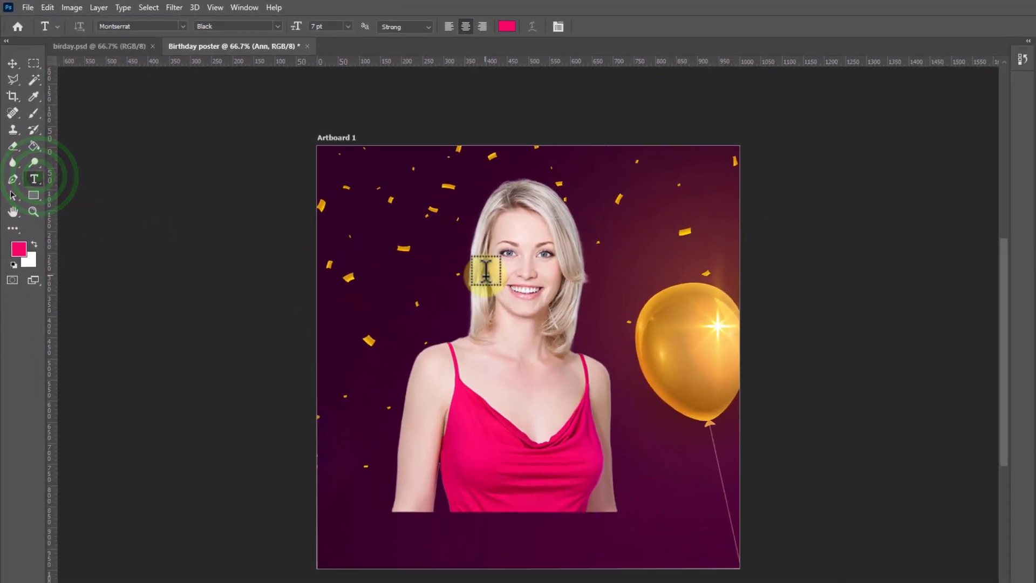
click(549, 361)
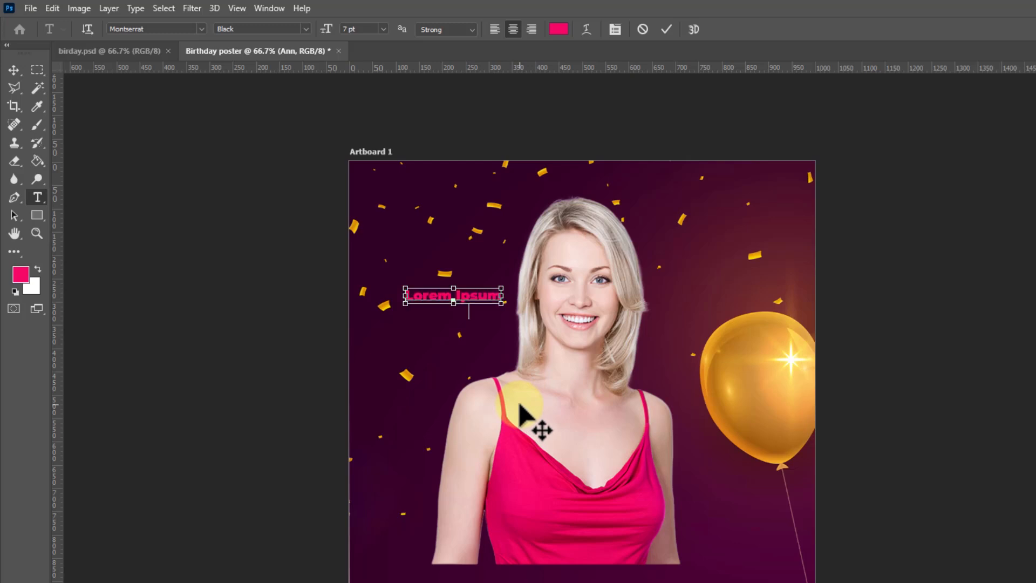
key(ctrl+v)
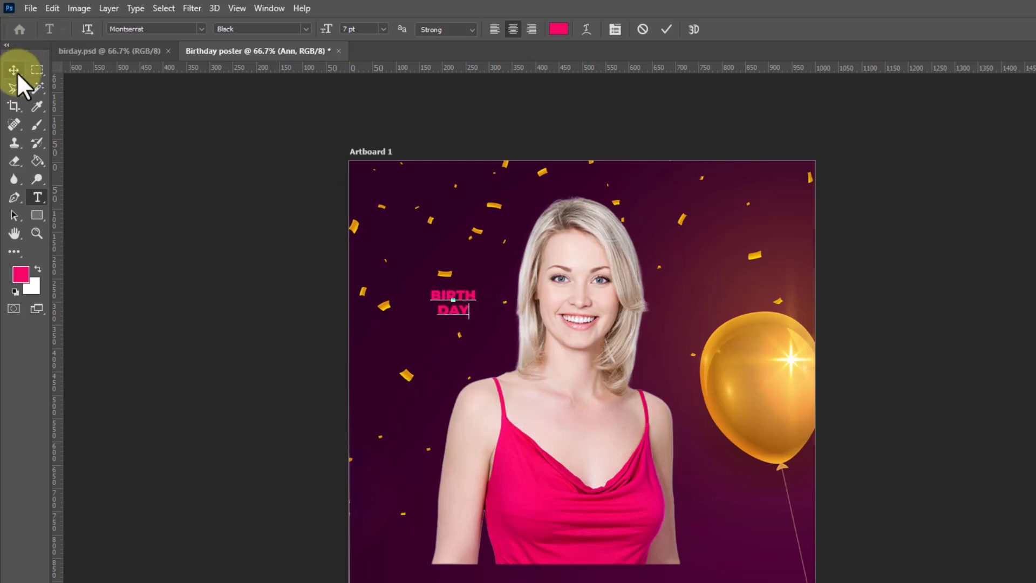
click(17, 73)
Scale the "BIRTH DAY" text to about 387% and move it over the woman's chest at about X 444 px, Y 510 px
key(ctrl+t)
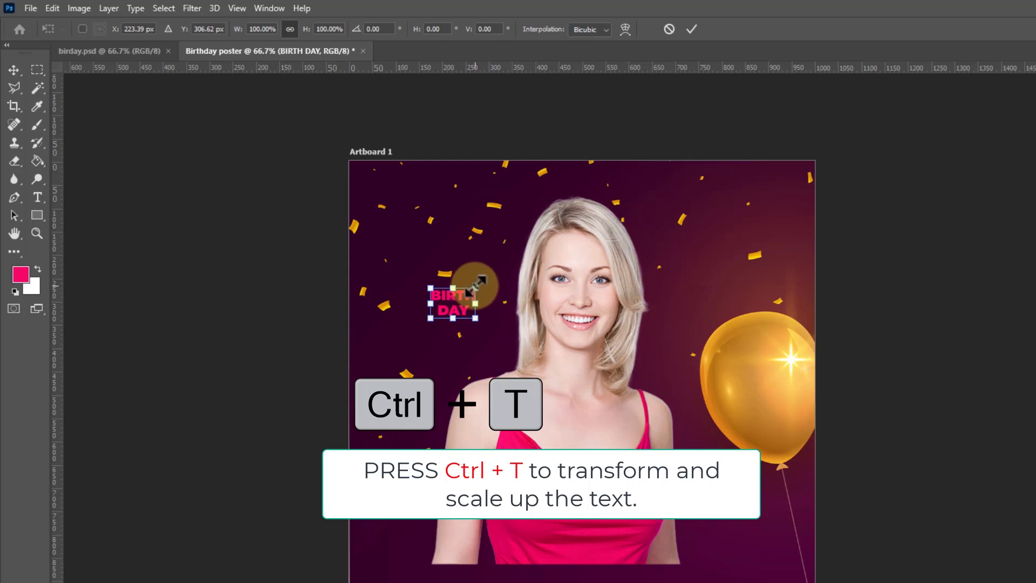
drag(475, 286, 510, 252)
drag(541, 220, 542, 221)
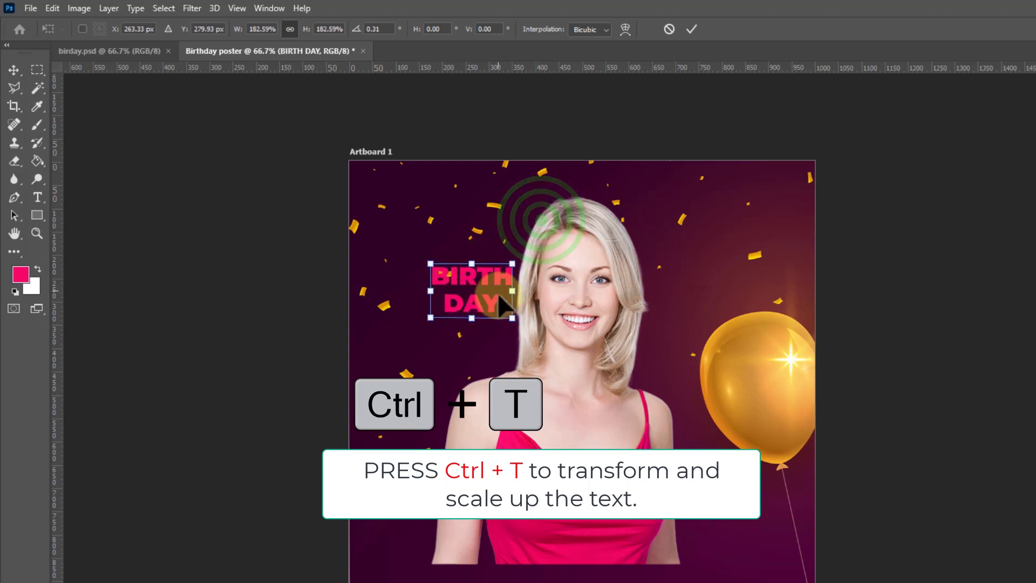
drag(513, 318, 590, 387)
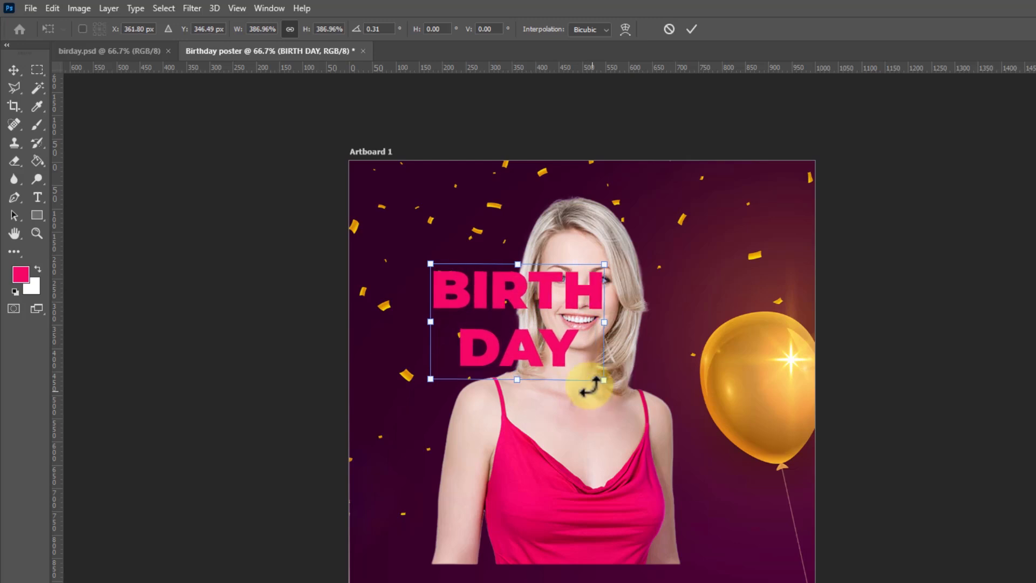
drag(532, 294, 590, 363)
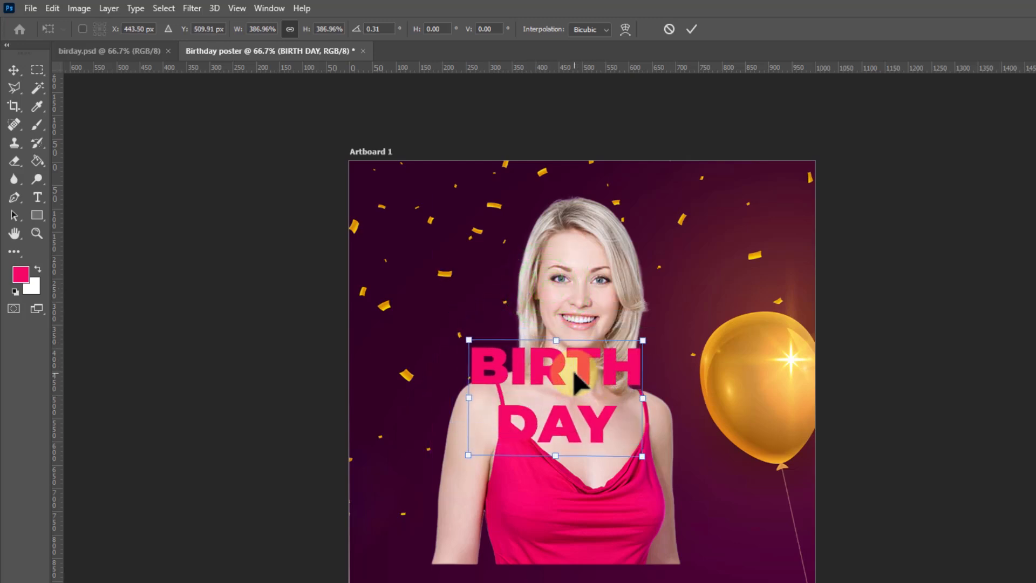
Skew the "BIRTH DAY" text vertically by about -22° so it rises to the right, and move it lower over the woman's chest
right_click(575, 374)
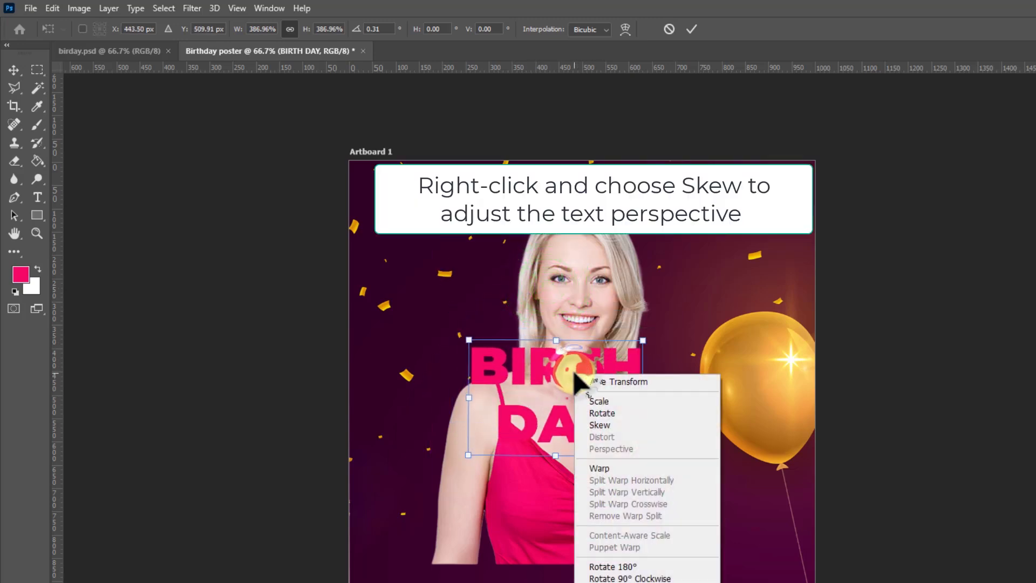
click(596, 426)
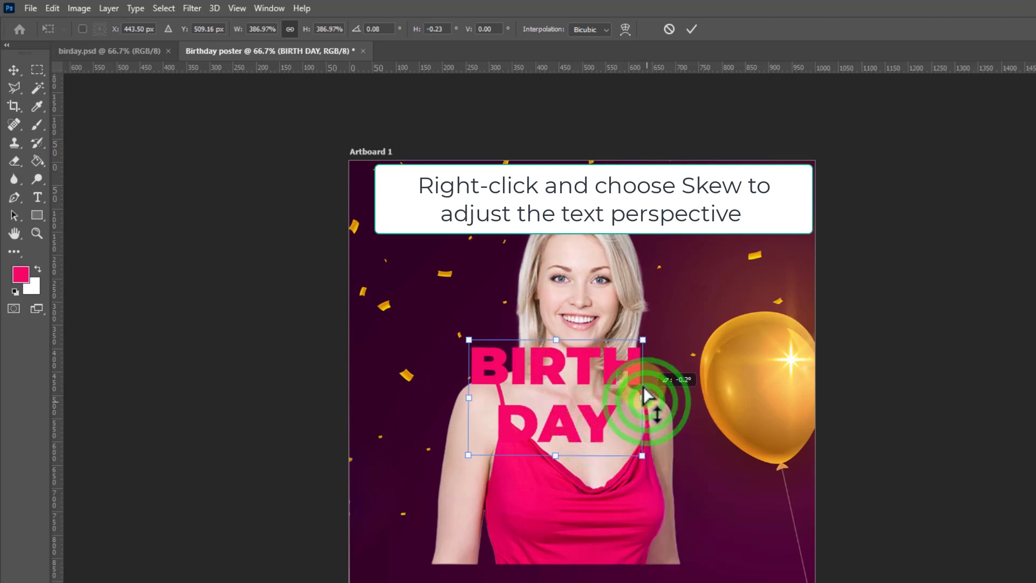
drag(643, 397, 635, 336)
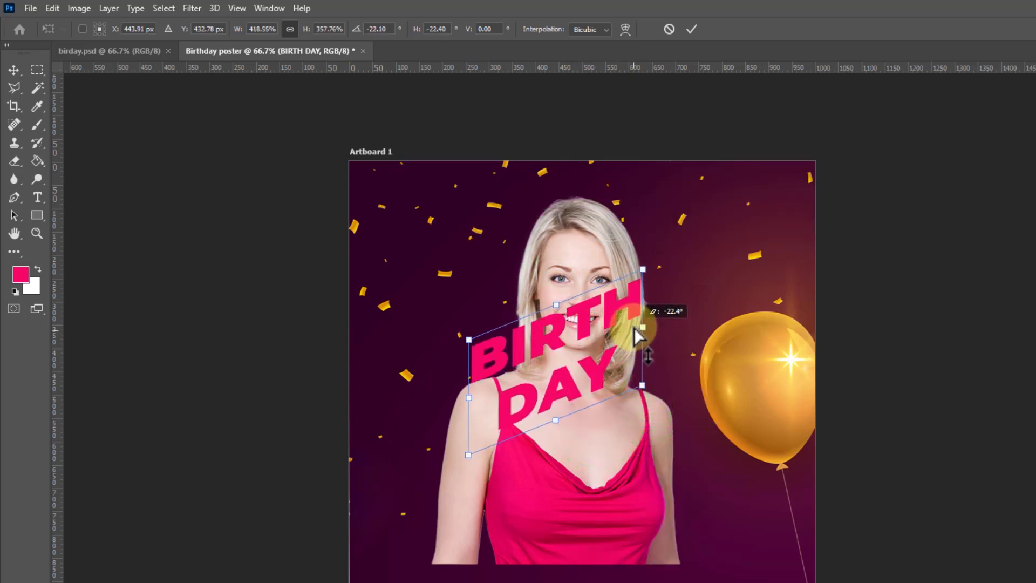
click(693, 30)
drag(612, 306, 597, 369)
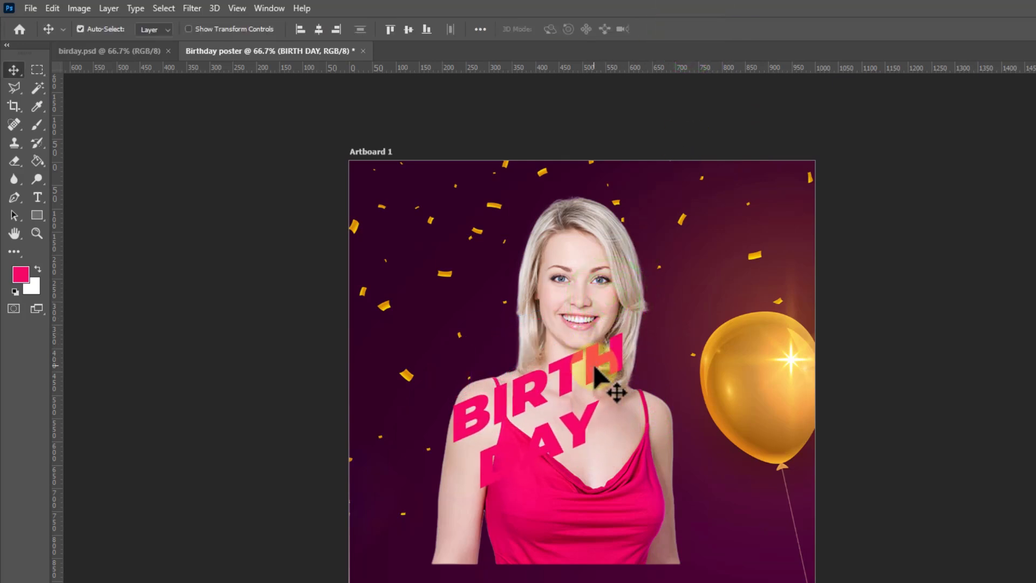
Scale the skewed "BIRTH DAY" text to about 145% and center it over the woman's torso at about X 444 px, Y 608 px
key(ctrl+t)
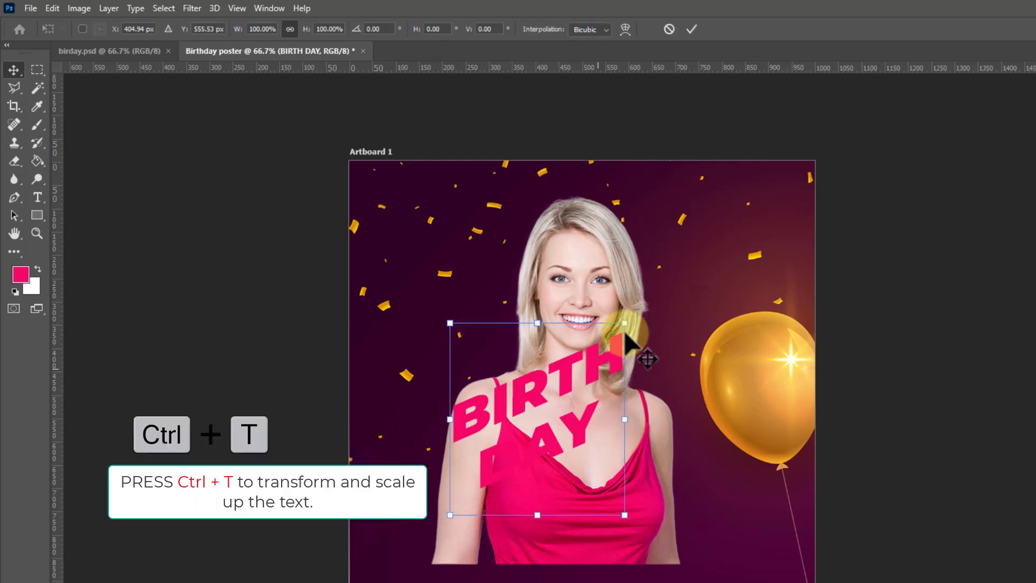
drag(626, 320, 650, 295)
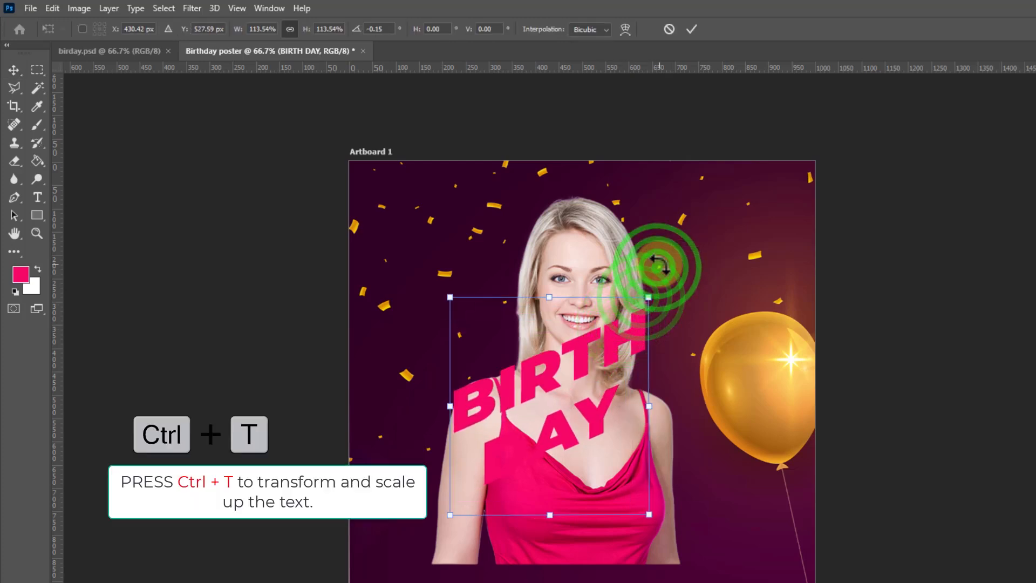
drag(649, 514, 704, 576)
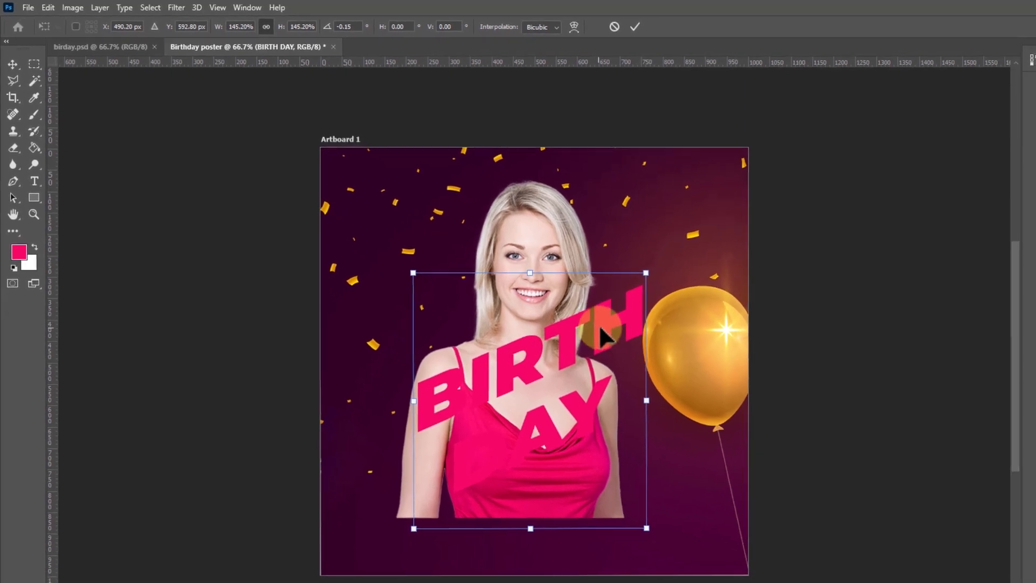
drag(658, 370, 659, 371)
drag(603, 341, 581, 331)
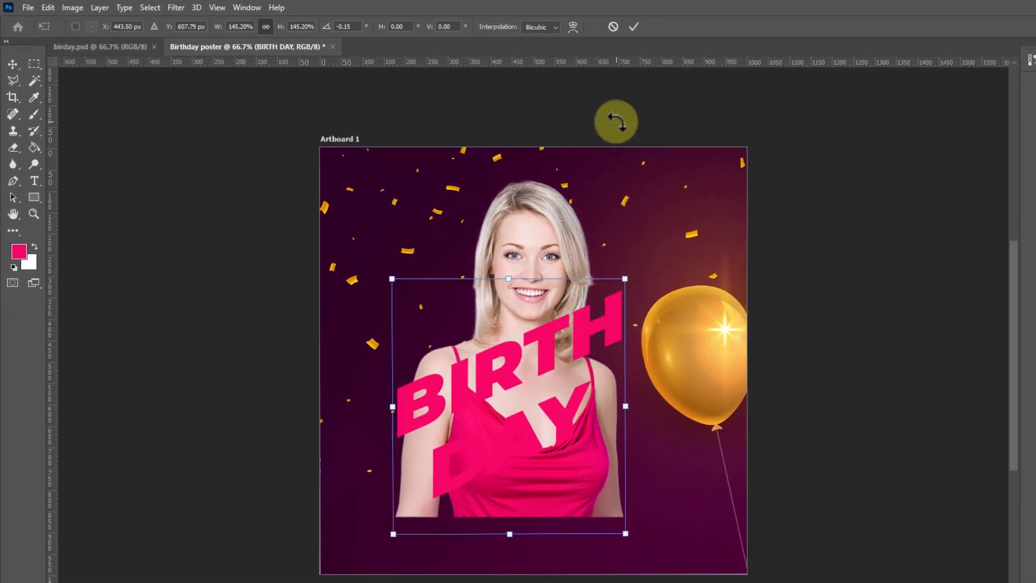
click(633, 25)
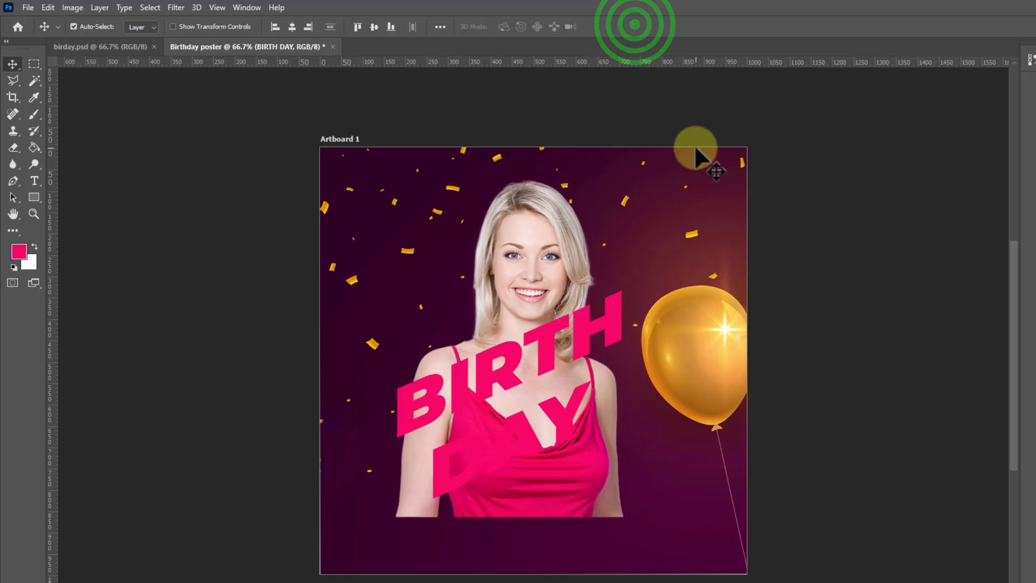
Show the Layers and Properties panels, place them on either side of the artboard, and enlarge the Layers panel
click(246, 7)
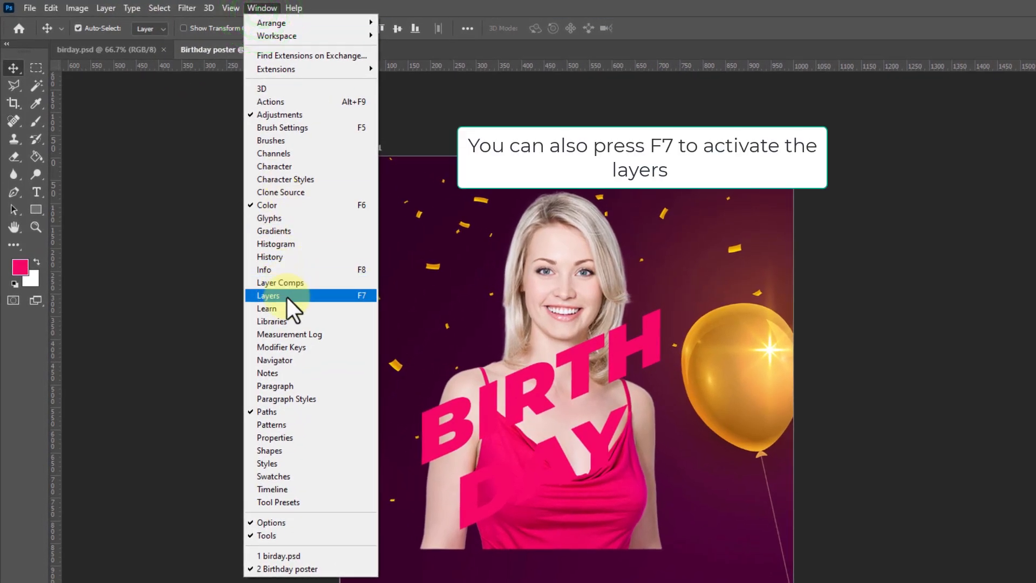
click(287, 297)
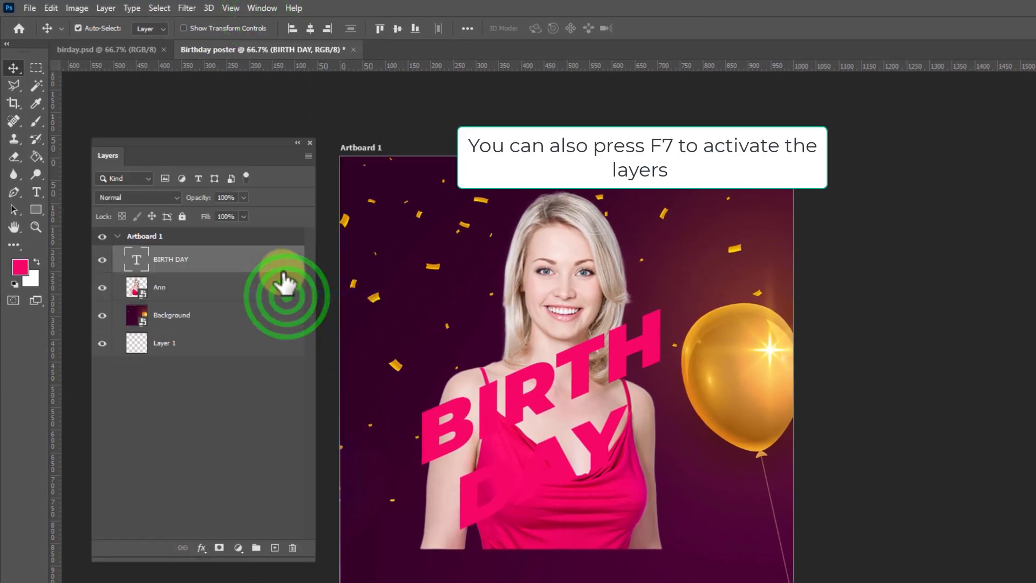
drag(227, 145, 238, 165)
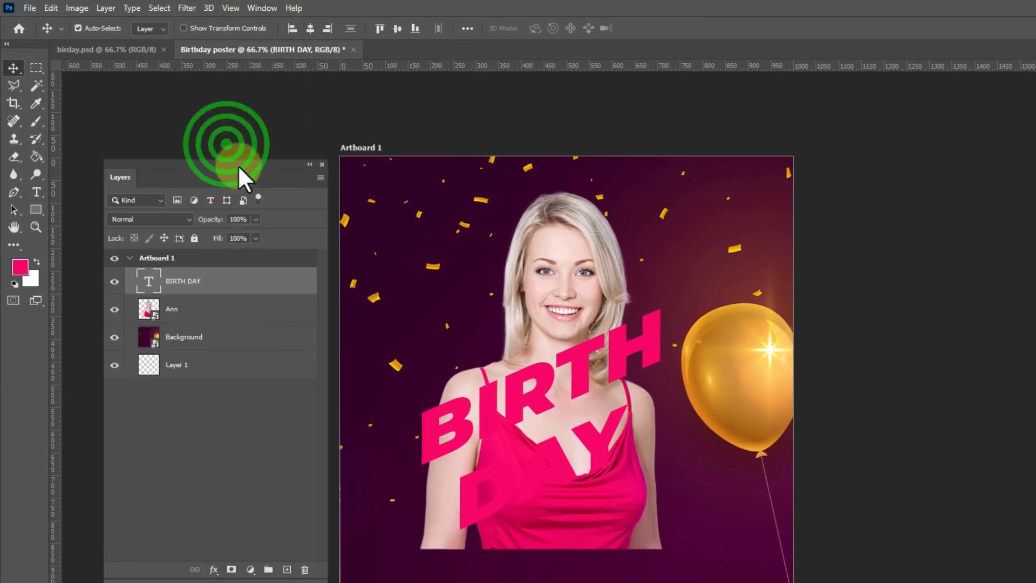
click(258, 8)
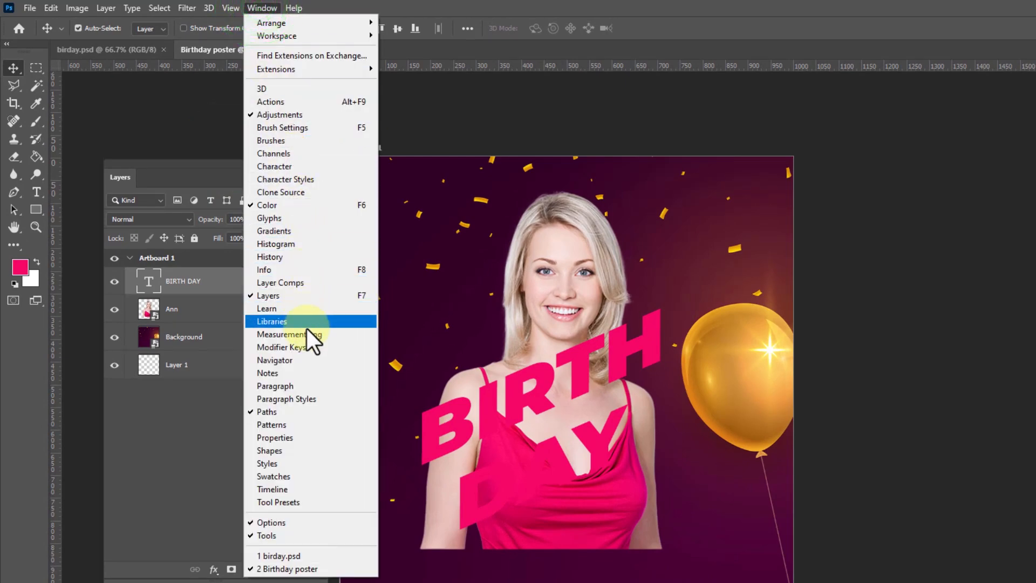
click(312, 439)
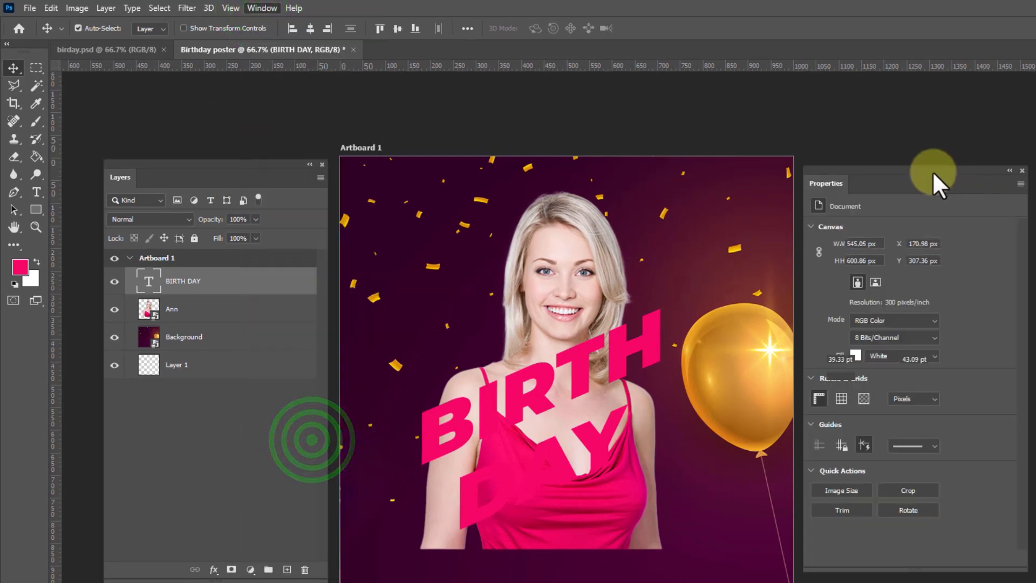
drag(933, 170, 940, 166)
drag(257, 167, 256, 147)
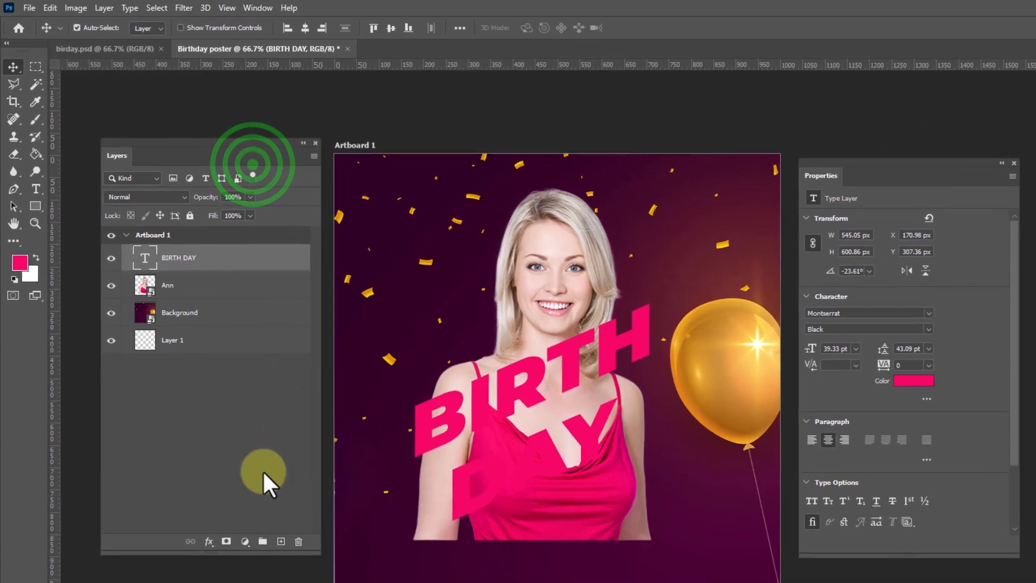
click(319, 554)
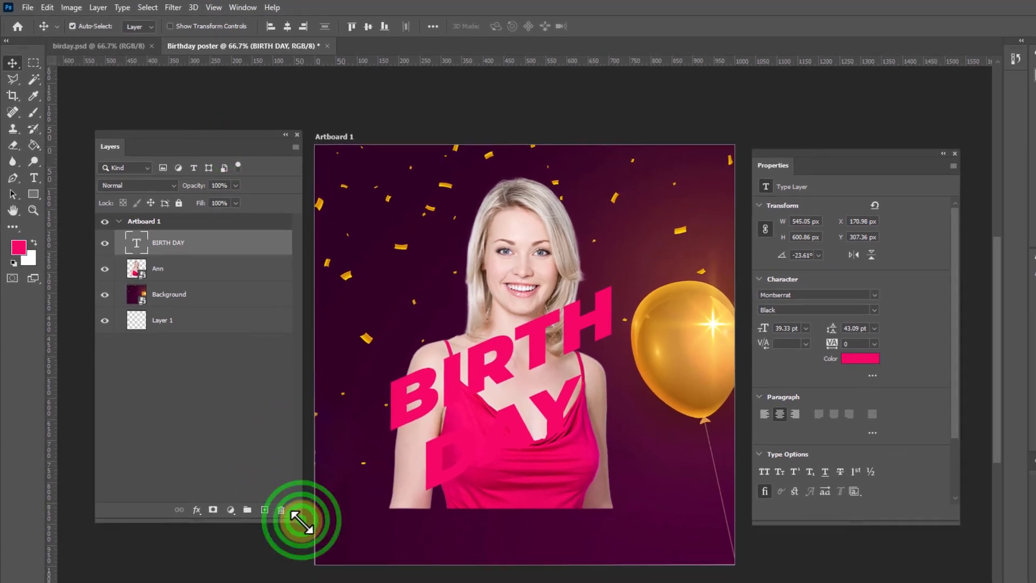
drag(303, 522, 306, 547)
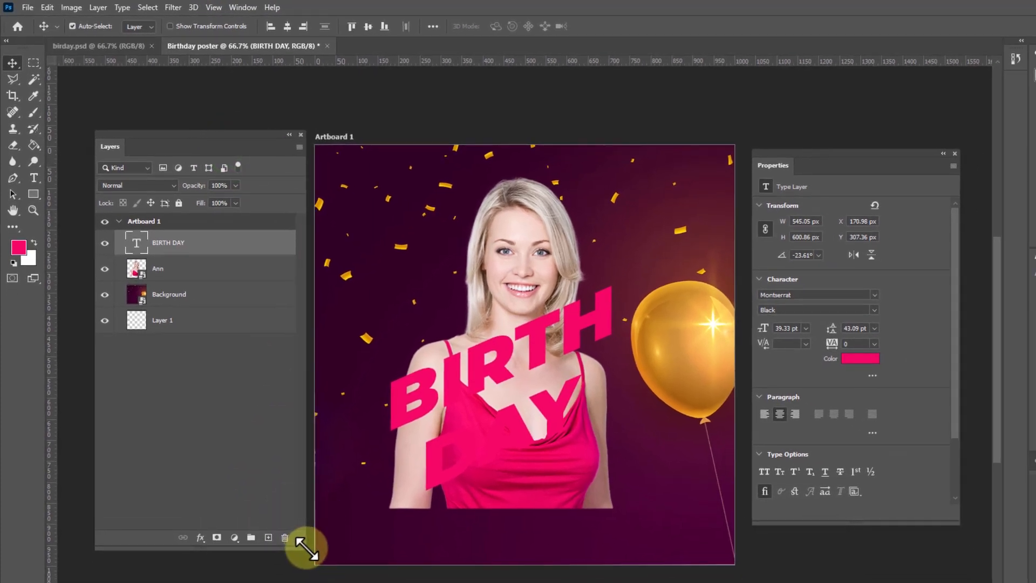
Duplicate the woman's portrait layer and the "BIRTH DAY" text layer
click(189, 273)
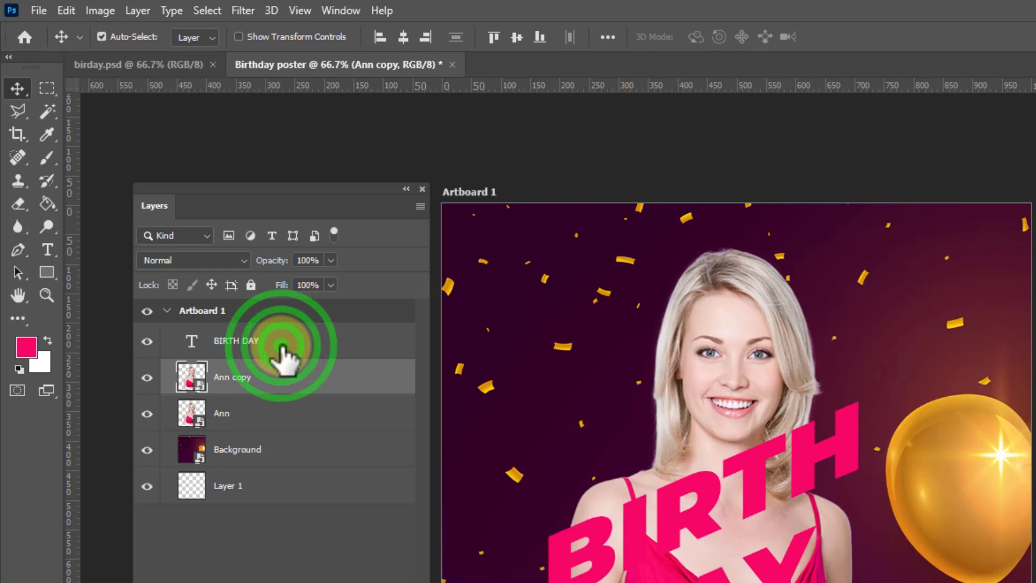
click(306, 342)
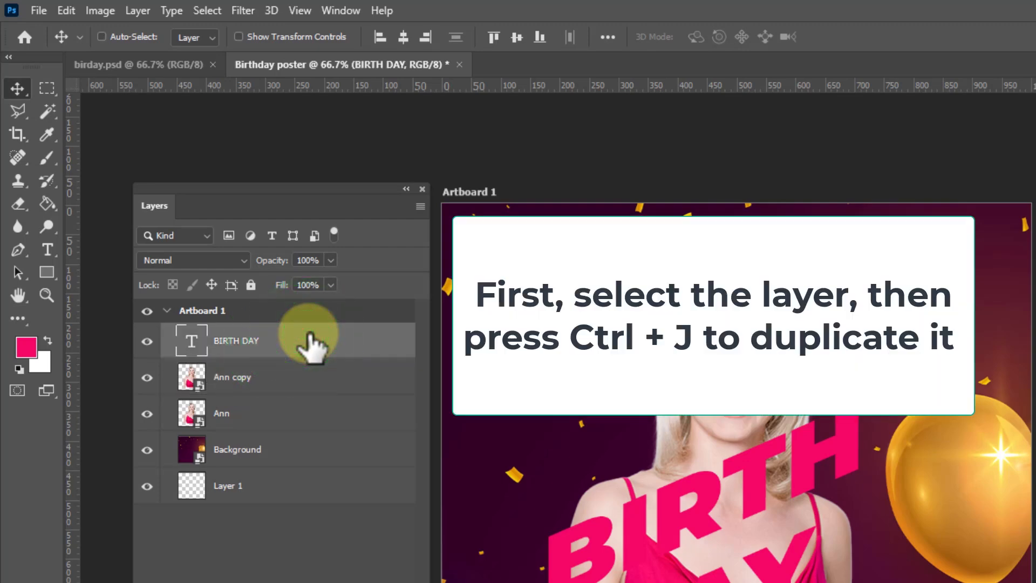
key(ctrl+j)
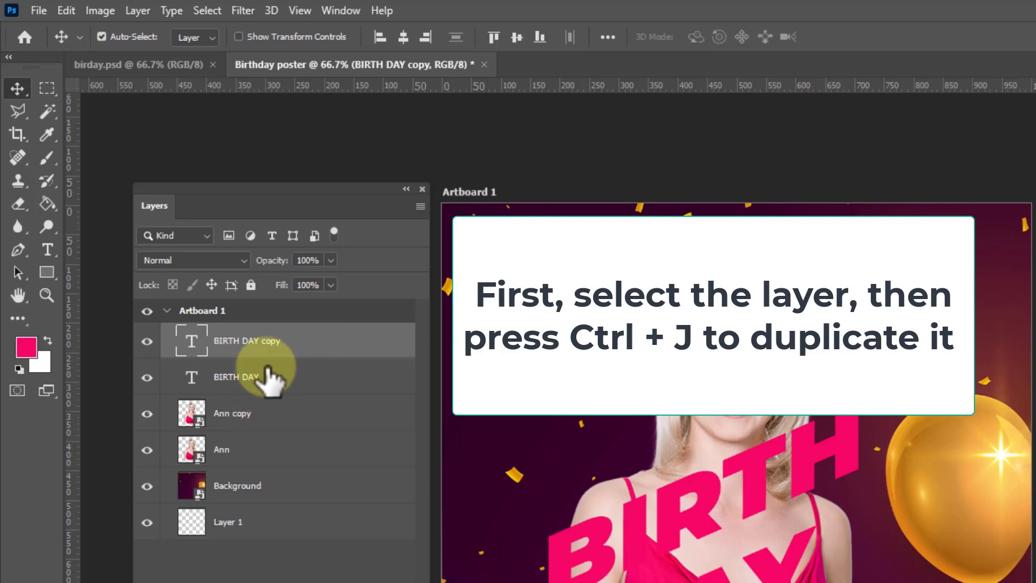
Move the original "BIRTH DAY" layer directly beneath the original portrait layer, and hide the copies of the text and the portrait
drag(270, 381, 275, 469)
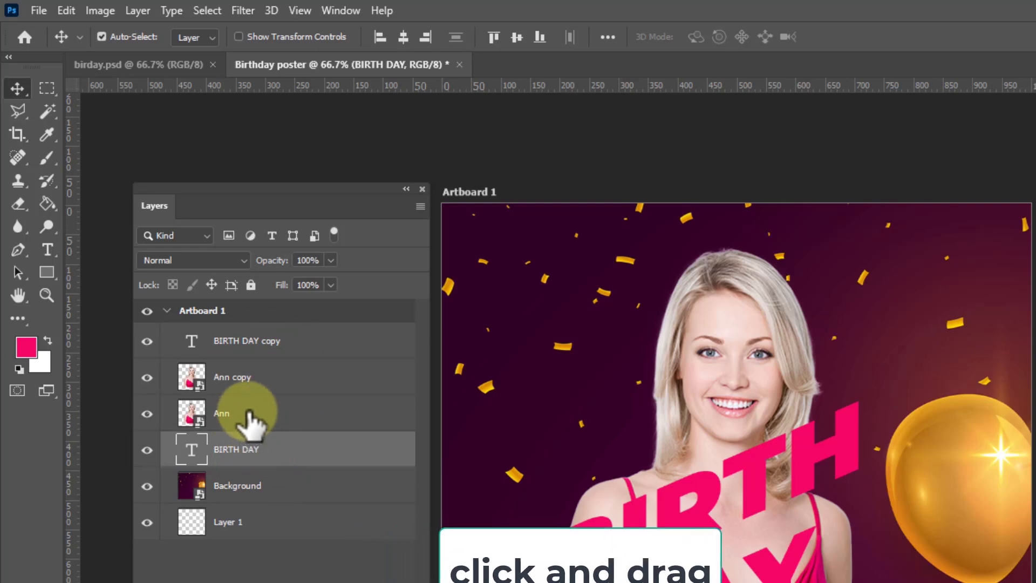
click(147, 342)
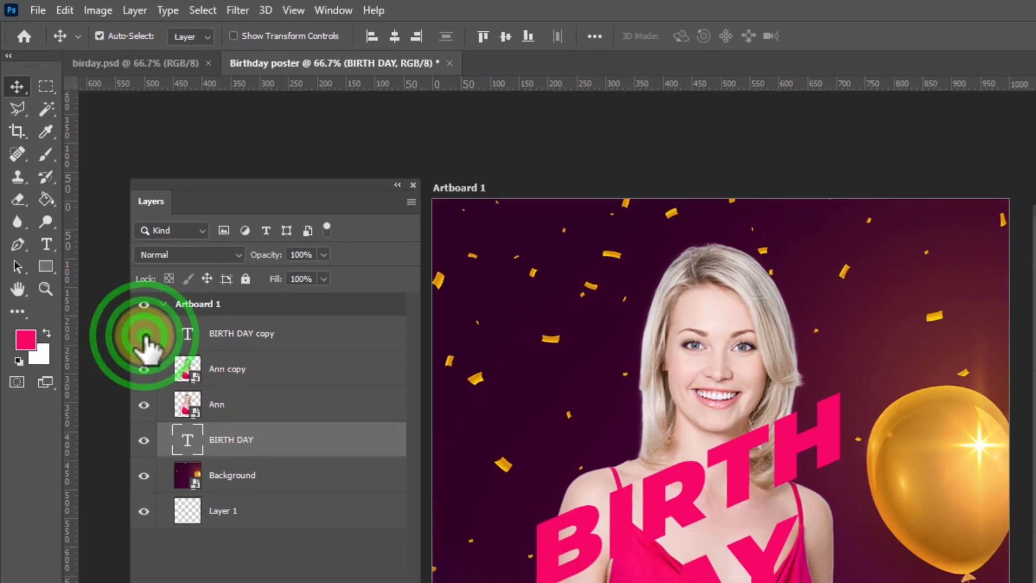
click(147, 377)
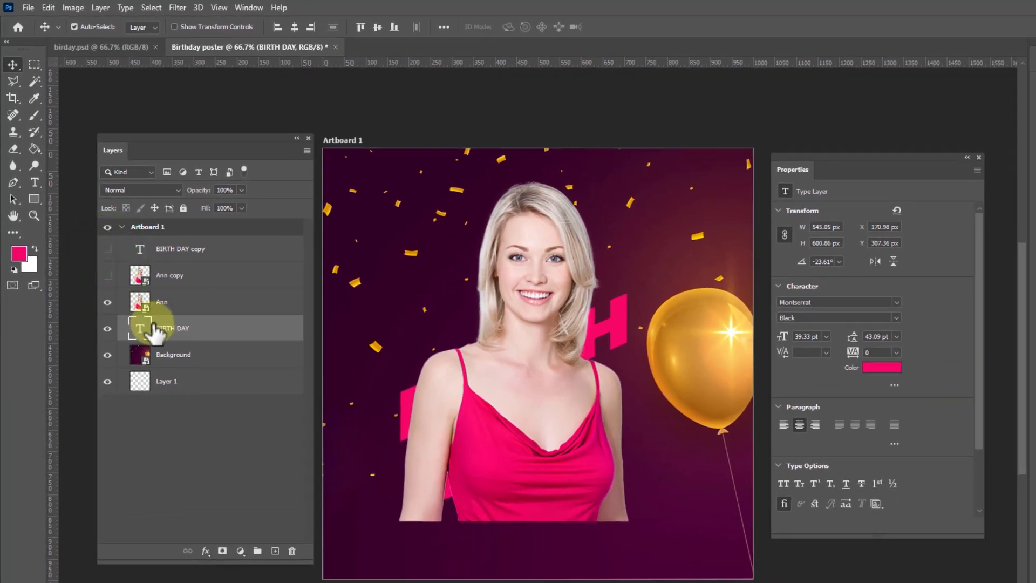
Clip the original portrait layer to the "BIRTH DAY" text with a clipping mask
click(178, 303)
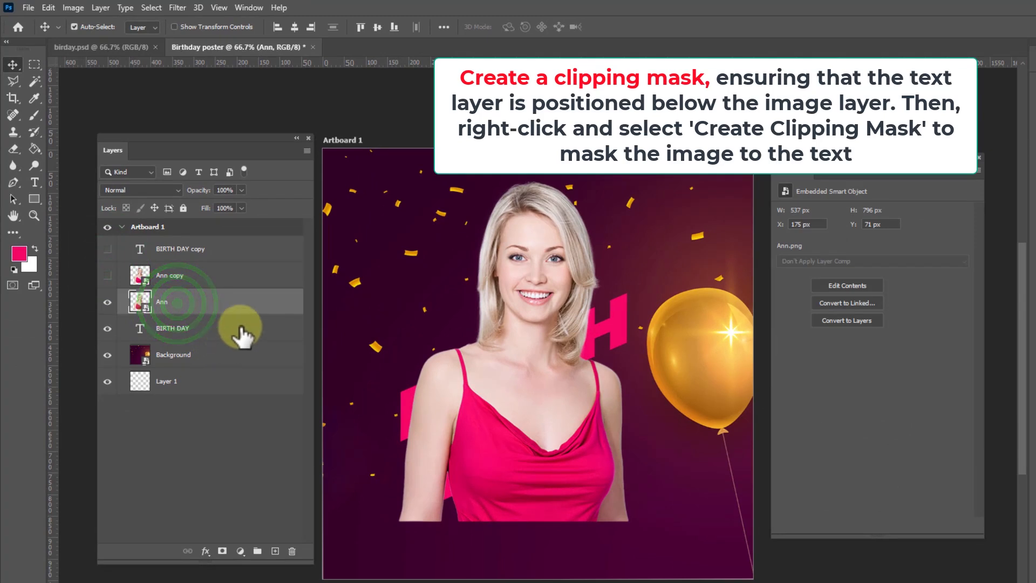
right_click(236, 305)
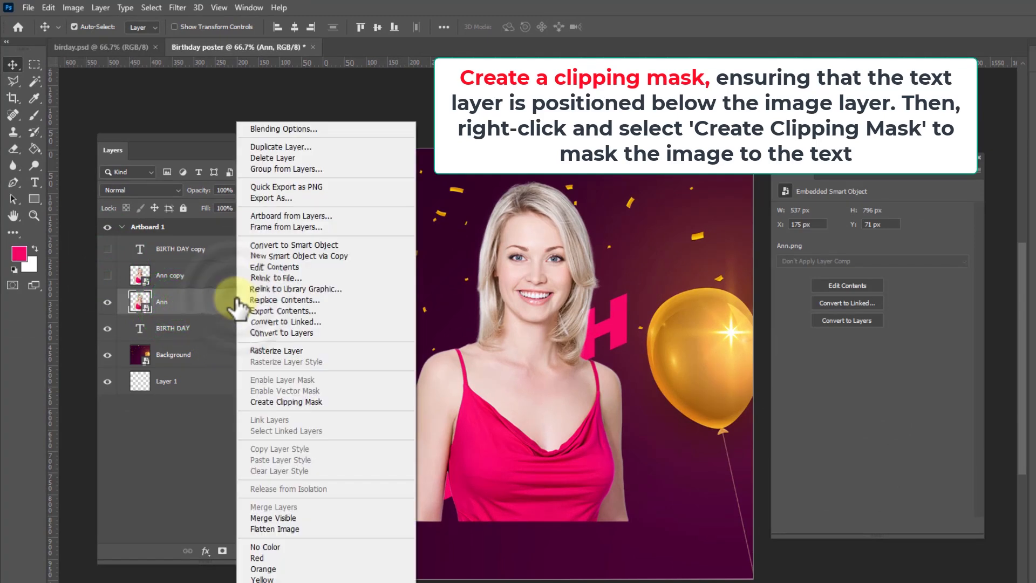
click(299, 400)
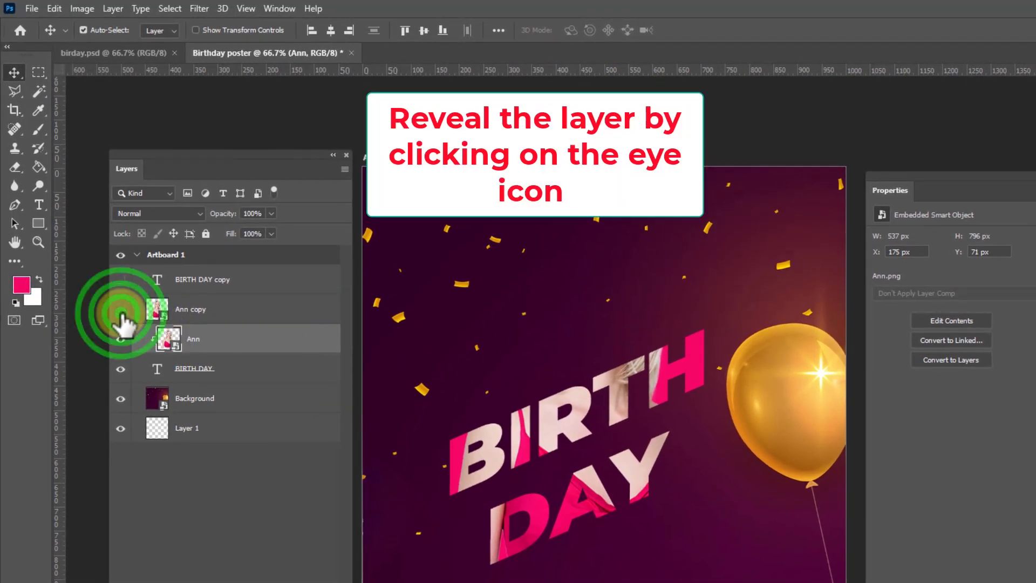
Reveal the portrait copy layer and rasterize it for use with the Eraser tool
click(121, 311)
click(201, 310)
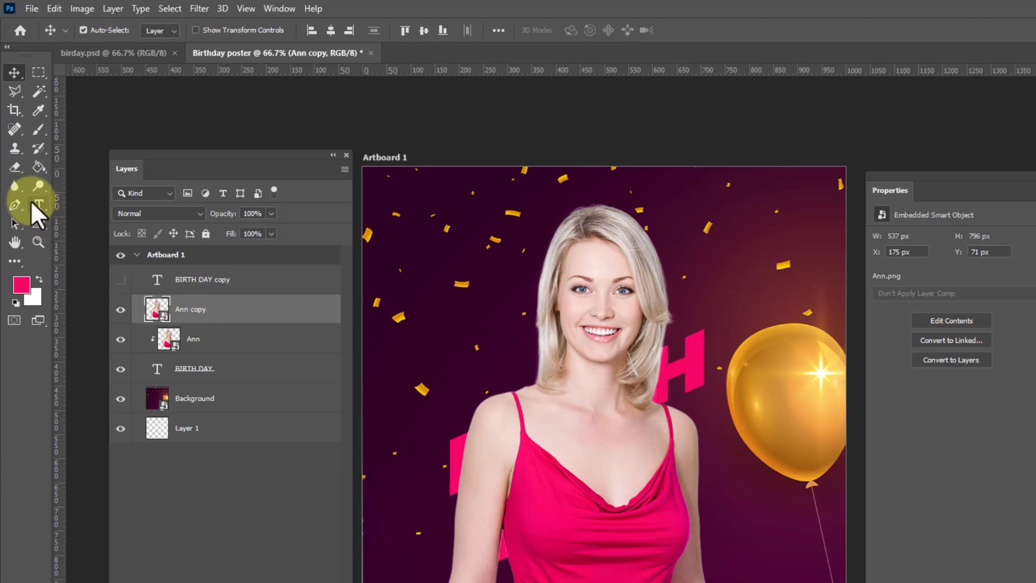
click(16, 165)
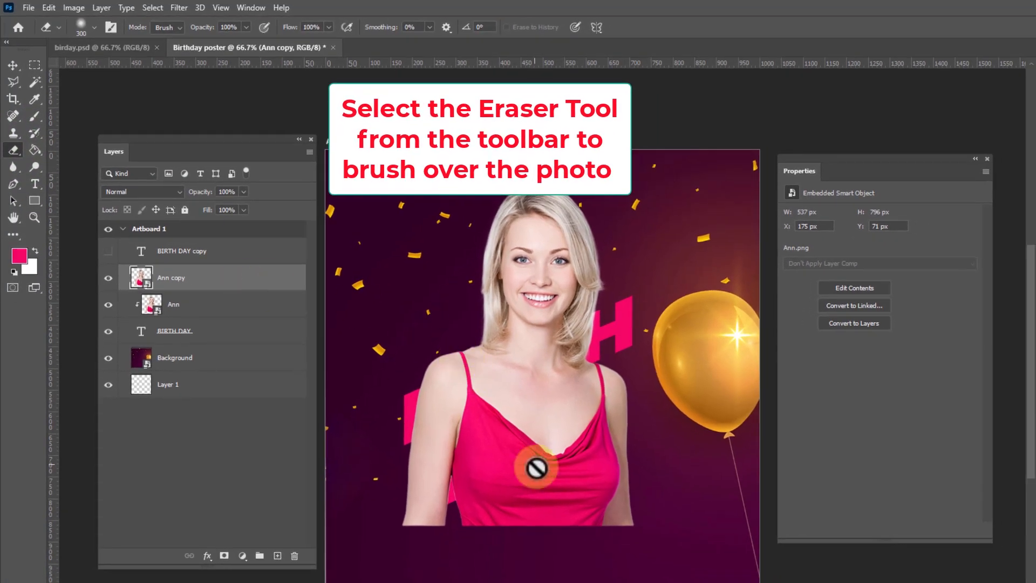
click(536, 468)
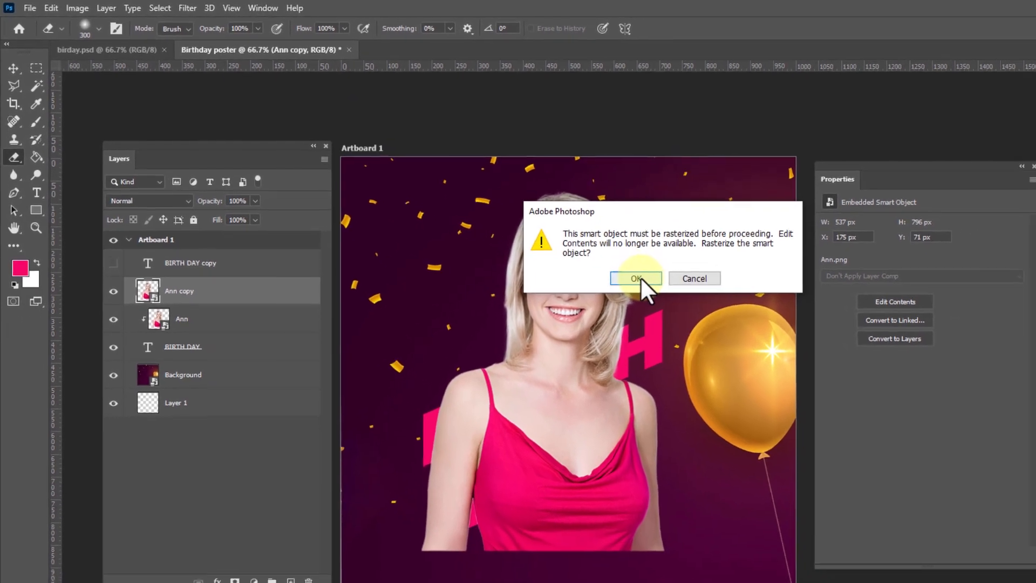
click(694, 303)
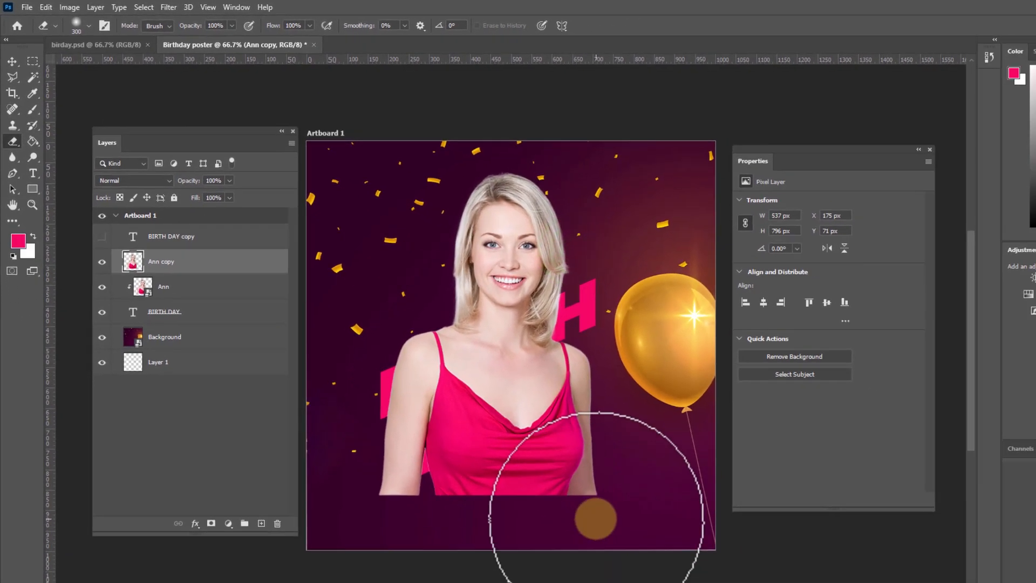
Erase the lower body and arms of the portrait copy with a soft 300 px eraser, exposing the photo-filled lettering beneath
click(606, 502)
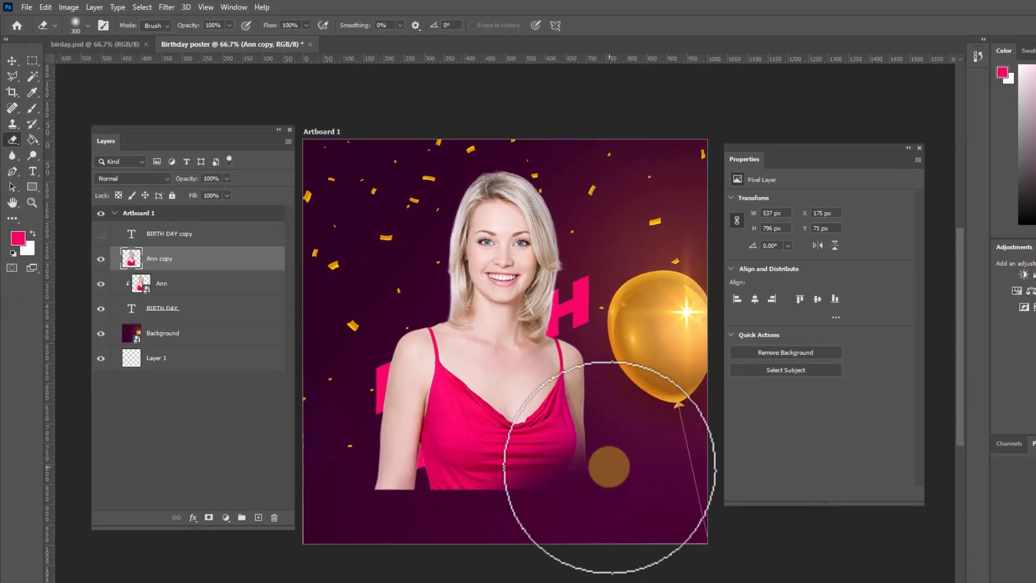
mouse_move(608, 467)
mouse_down()
mouse_move(450, 524)
mouse_move(364, 509)
mouse_move(379, 524)
mouse_move(359, 447)
mouse_move(353, 490)
mouse_move(365, 532)
mouse_move(414, 554)
mouse_move(657, 497)
mouse_up()
mouse_move(637, 451)
mouse_down()
mouse_move(615, 451)
mouse_move(489, 513)
mouse_move(548, 483)
mouse_move(606, 428)
mouse_move(552, 483)
mouse_move(504, 507)
mouse_move(494, 499)
mouse_move(416, 521)
mouse_move(352, 448)
mouse_up()
click(625, 456)
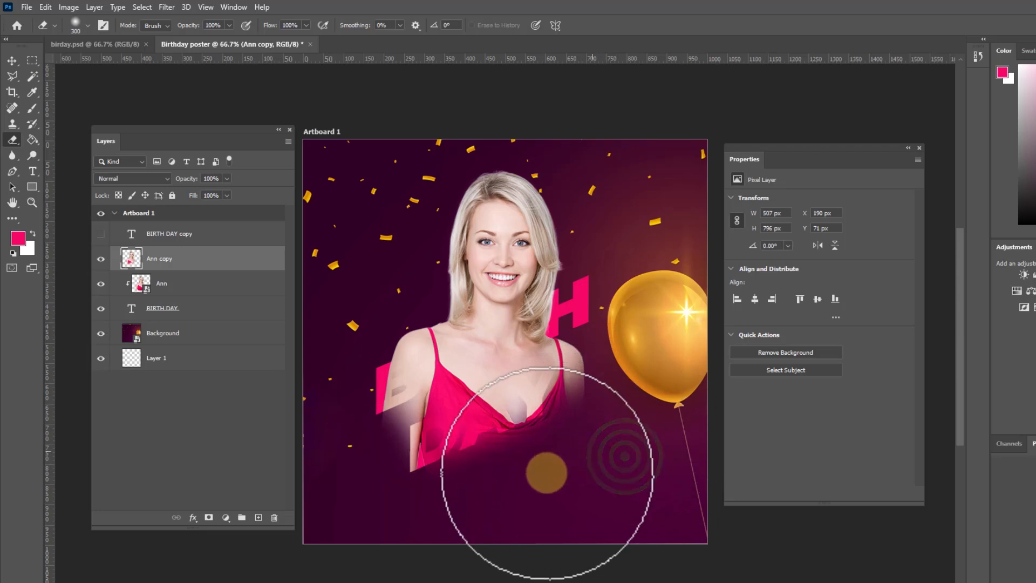
mouse_move(599, 435)
mouse_down()
mouse_move(577, 449)
mouse_move(593, 433)
mouse_move(592, 450)
mouse_move(528, 493)
mouse_move(352, 515)
mouse_up()
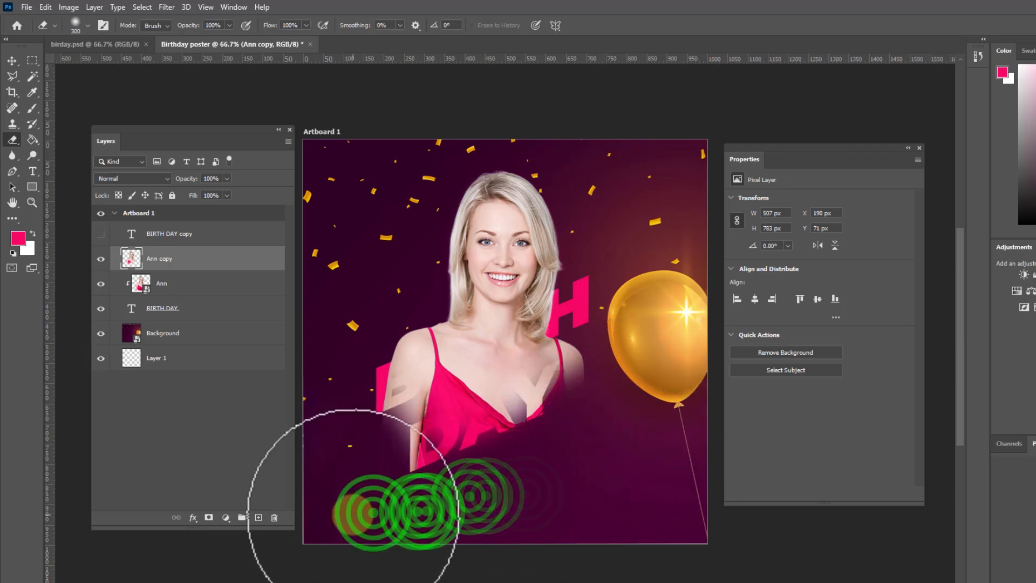
mouse_move(637, 380)
mouse_down()
mouse_move(620, 435)
mouse_move(509, 476)
mouse_move(489, 495)
mouse_up()
click(634, 382)
click(631, 391)
click(467, 497)
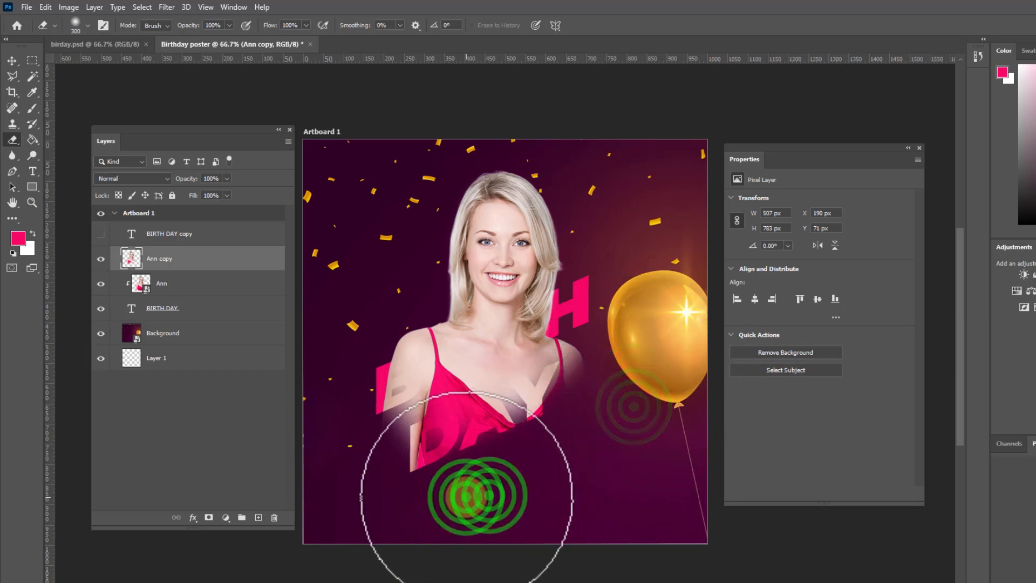
click(393, 501)
click(375, 502)
click(613, 425)
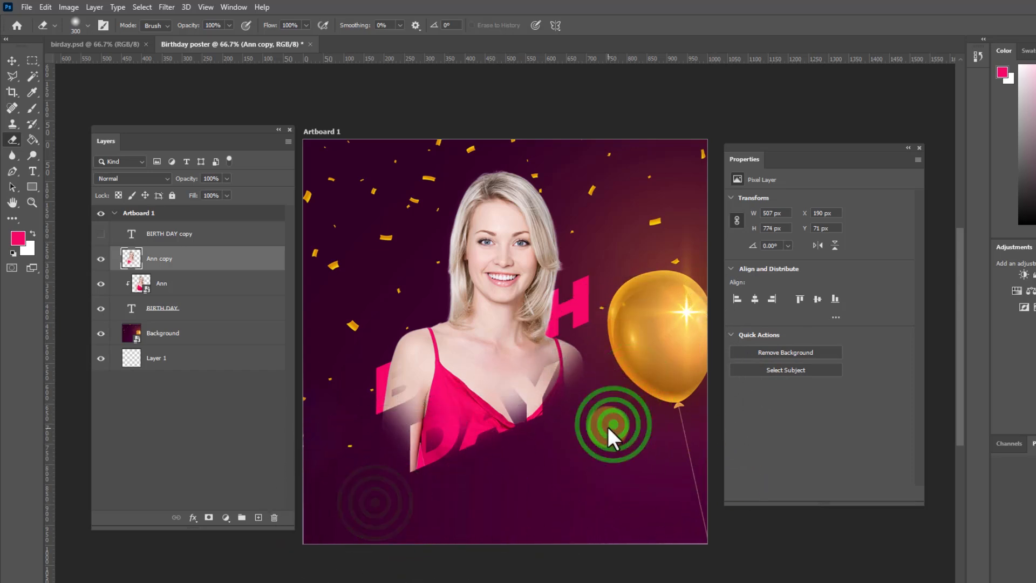
Reveal the BIRTH DAY copy layer and lower its fill to 0%
click(662, 520)
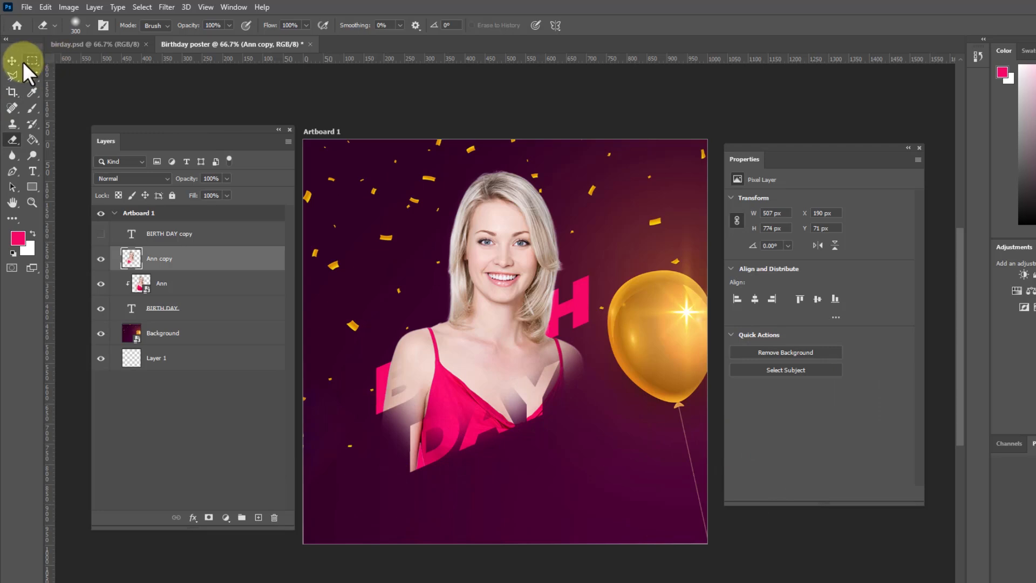
click(20, 61)
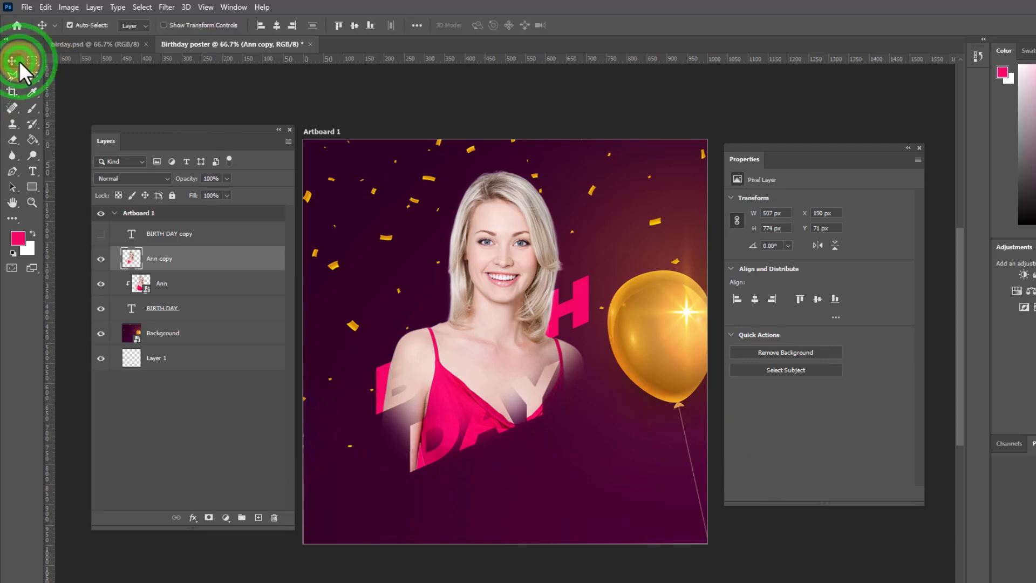
click(100, 233)
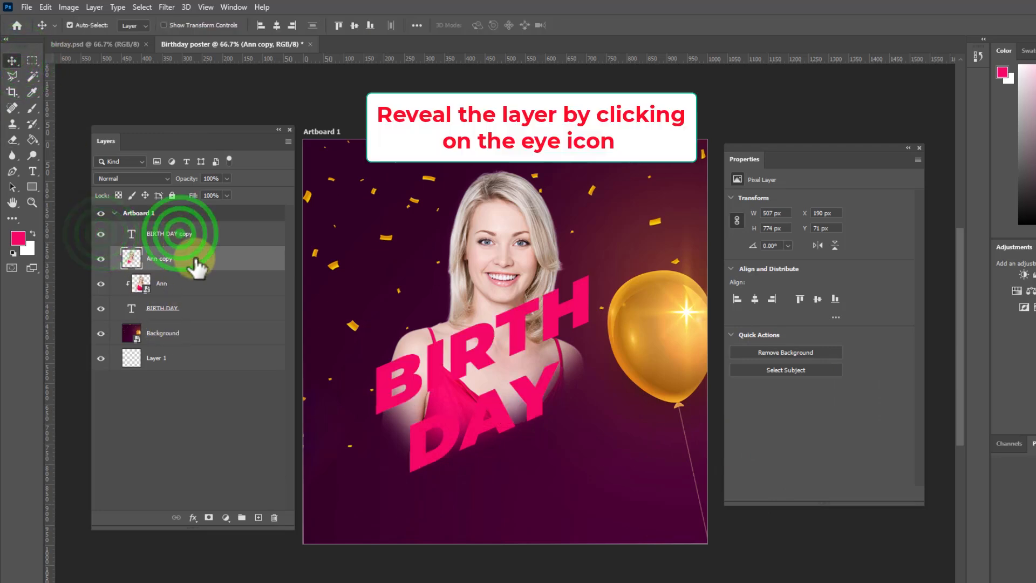
click(219, 231)
click(227, 196)
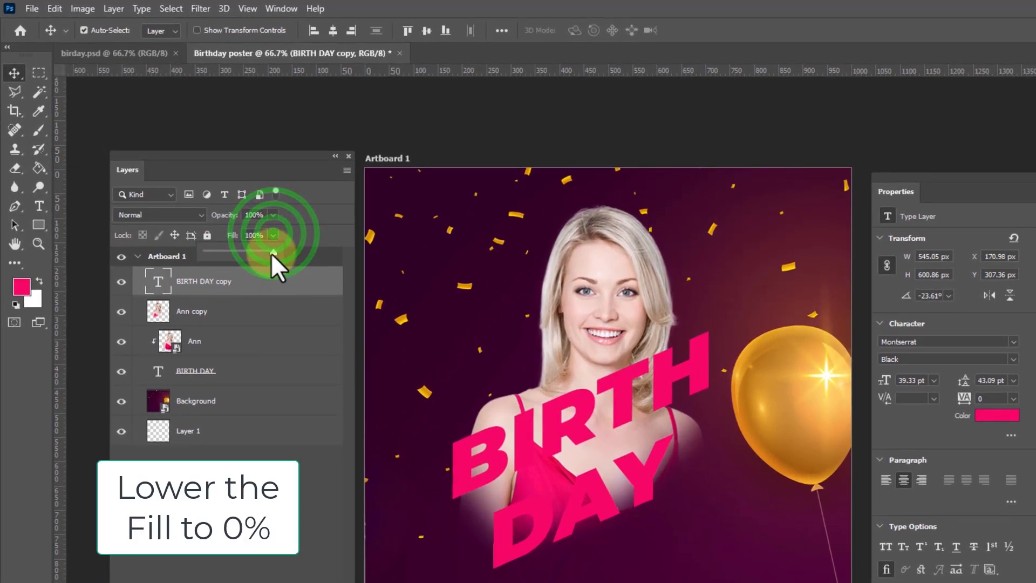
drag(271, 254, 256, 253)
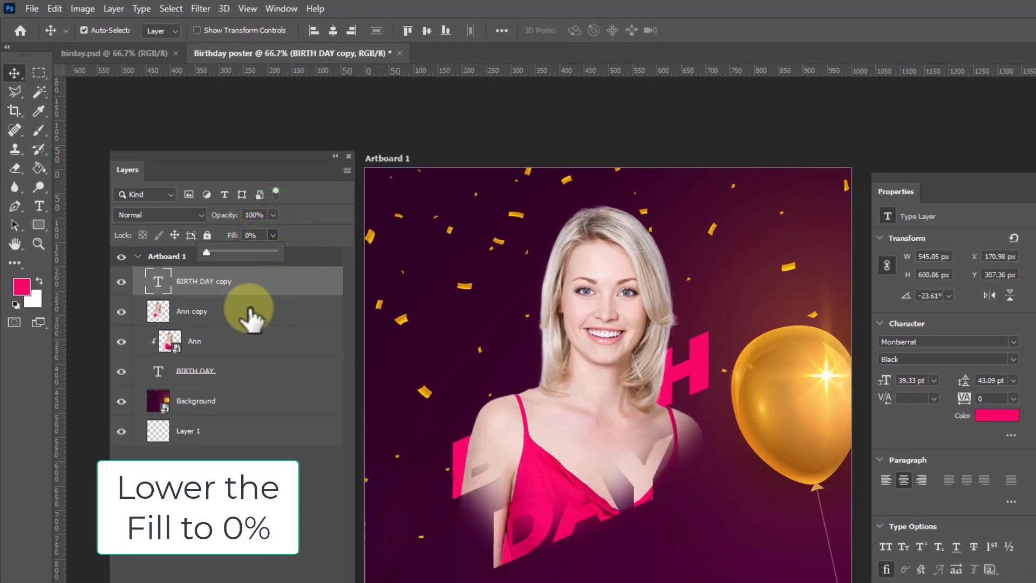
Add a white 7 px outside stroke to the BIRTH DAY copy layer
click(308, 284)
right_click(308, 284)
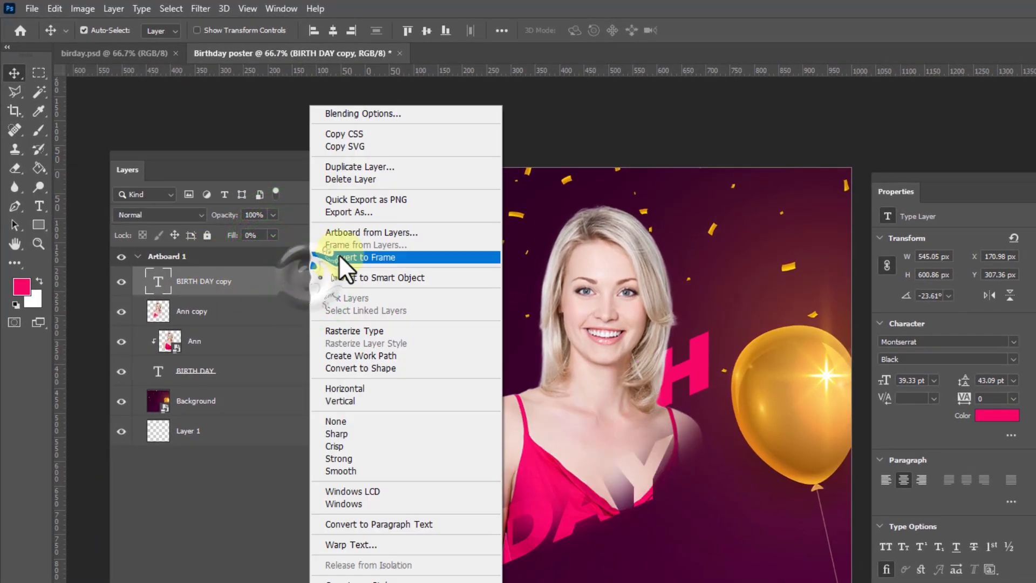
click(384, 110)
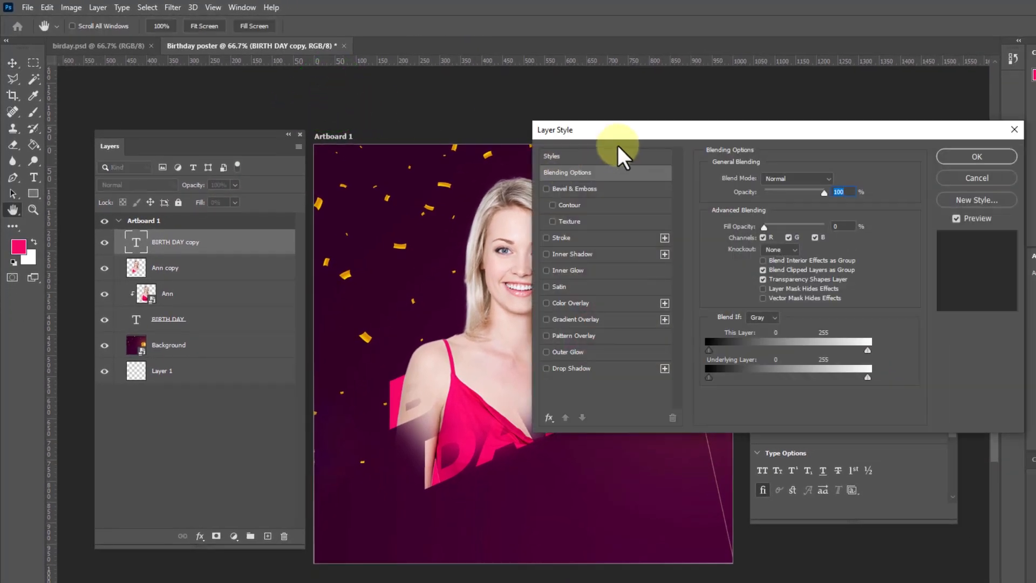
drag(610, 129, 780, 127)
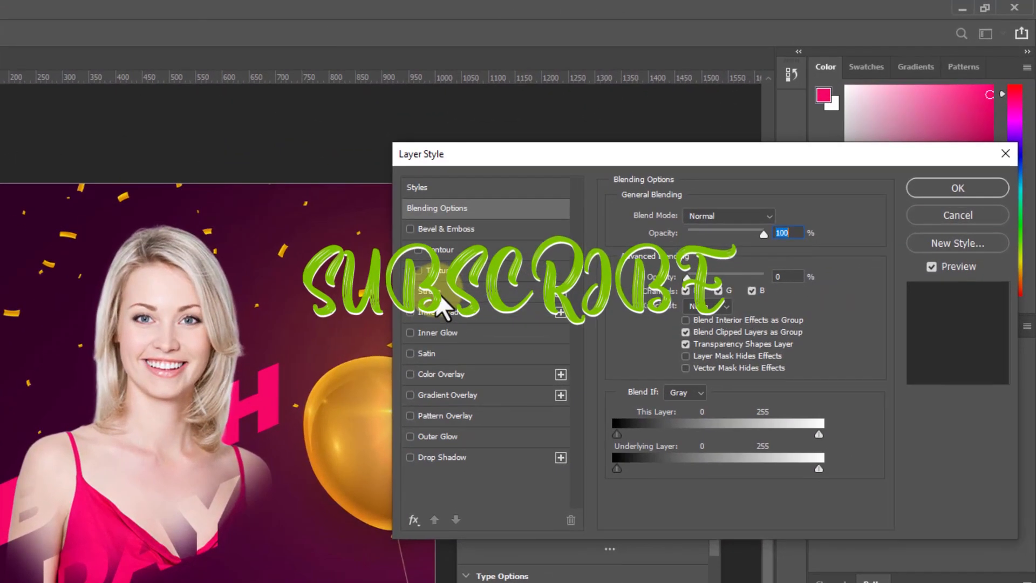
click(533, 240)
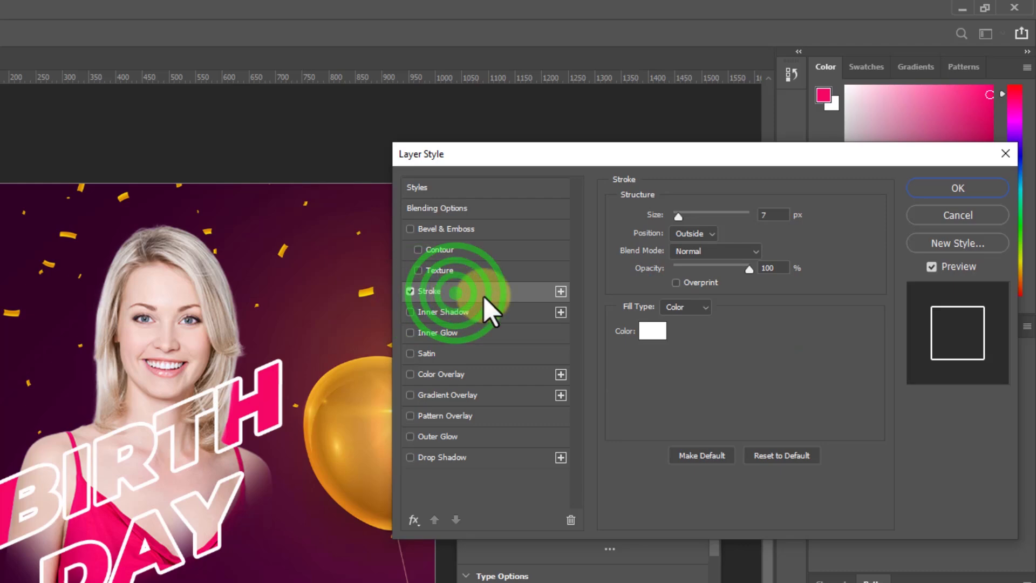
click(769, 227)
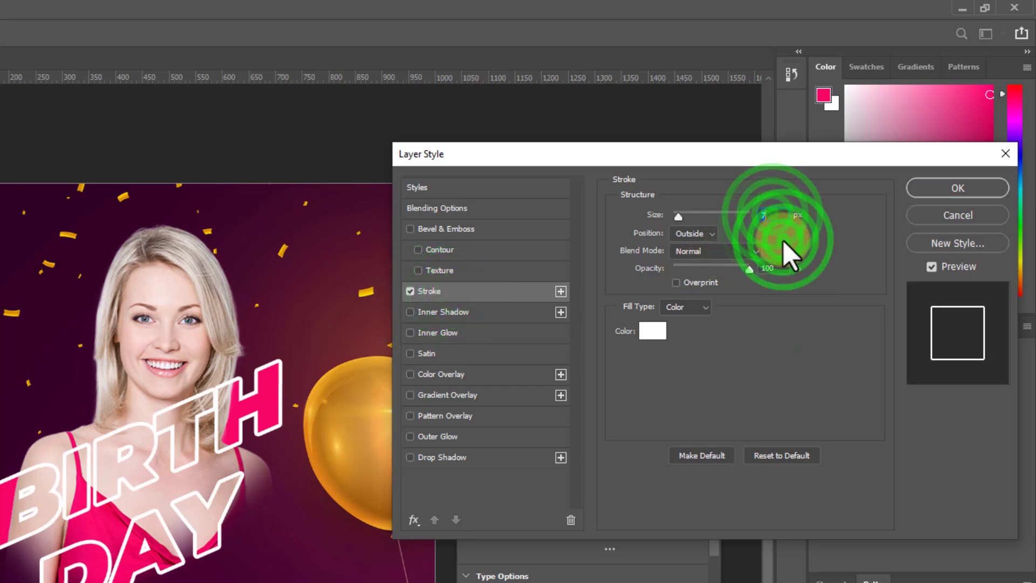
click(921, 184)
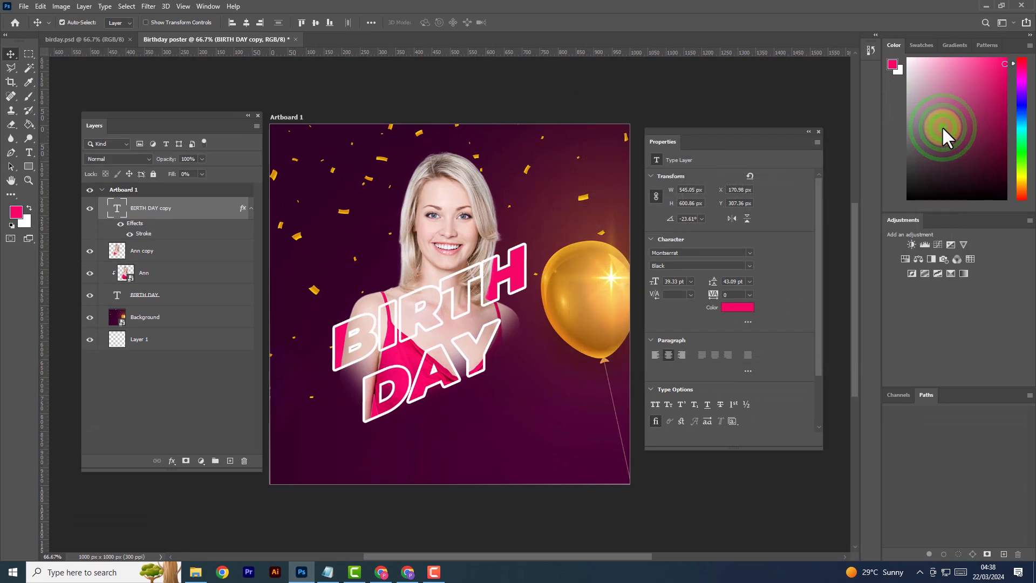
Deselect the poster layers, switch to the birthday note in Notepad and copy the word HAPPY
click(539, 93)
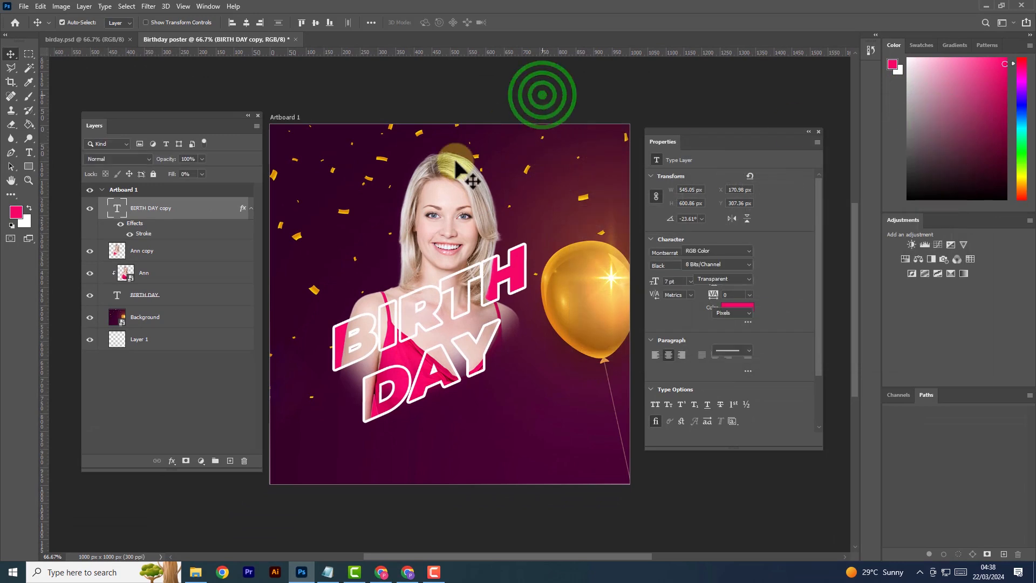
click(329, 571)
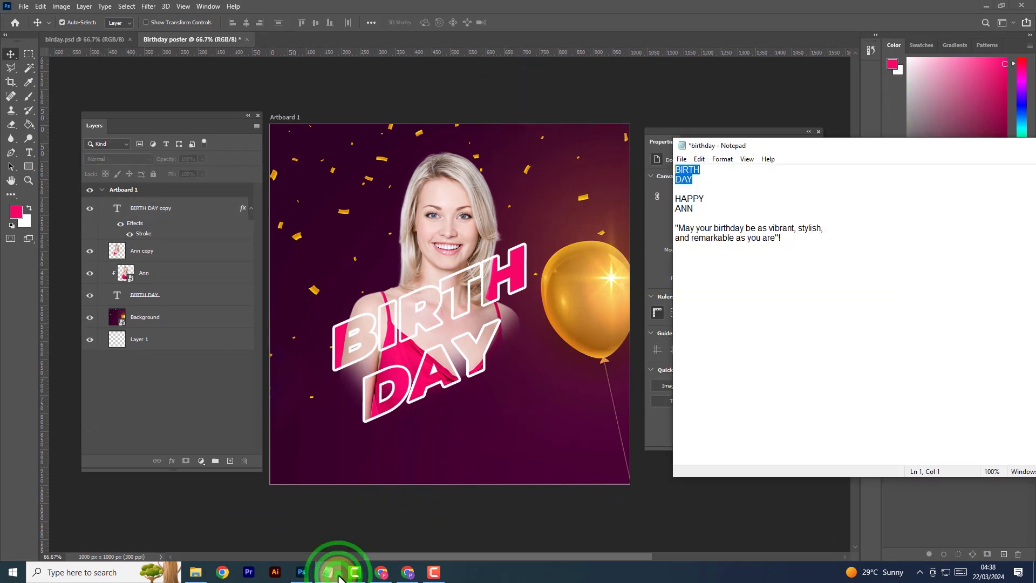
drag(711, 195, 681, 195)
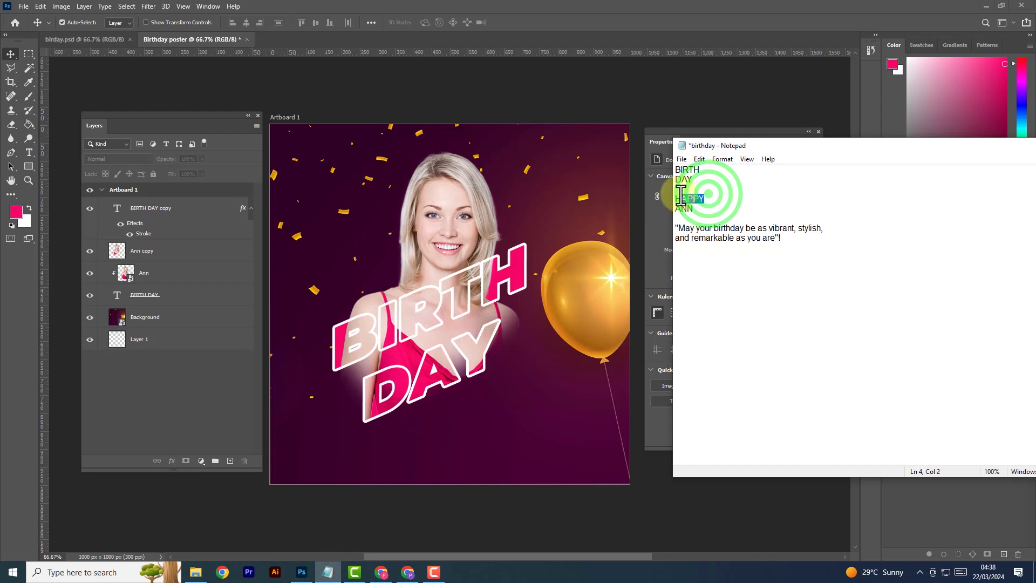
key(ctrl+c)
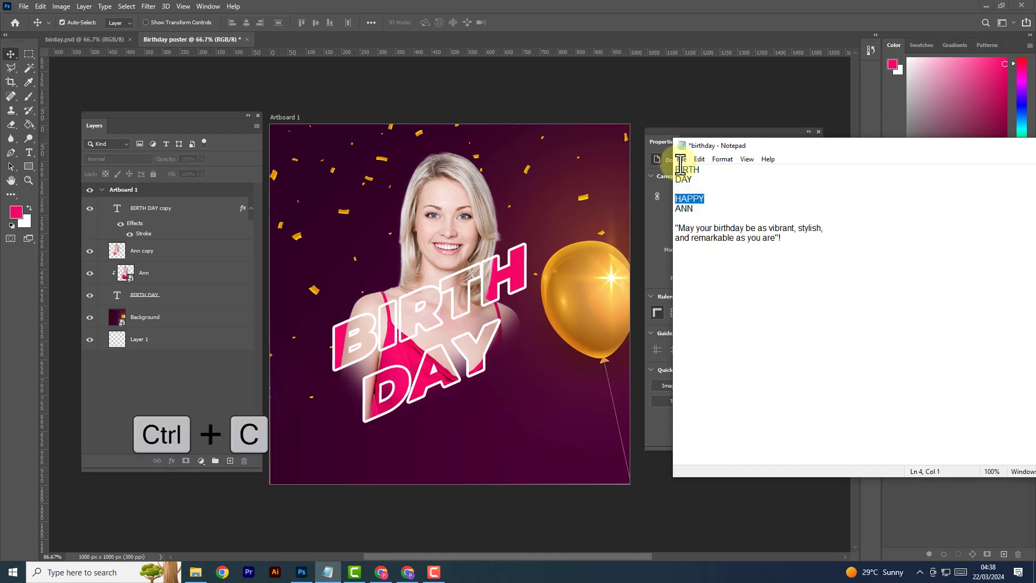
Paste HAPPY as a new text layer on the poster, beside the left side of the woman's hair
click(28, 150)
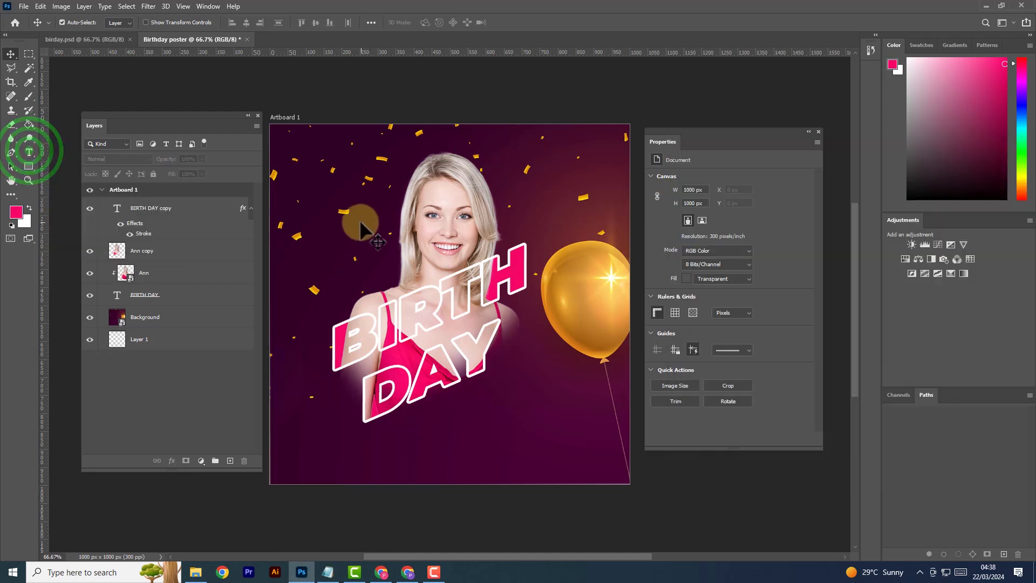
click(28, 151)
click(312, 214)
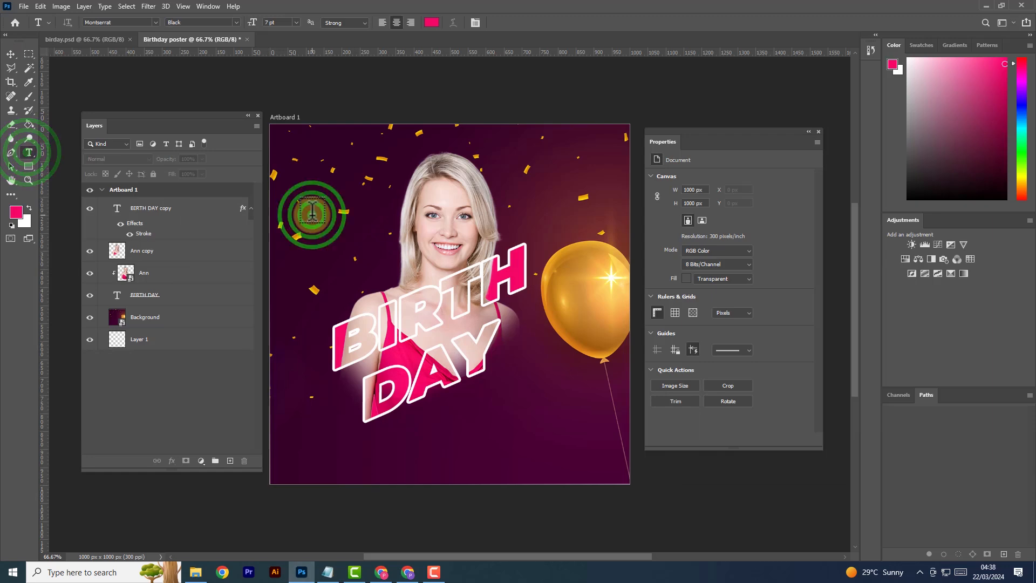
key(ctrl+v)
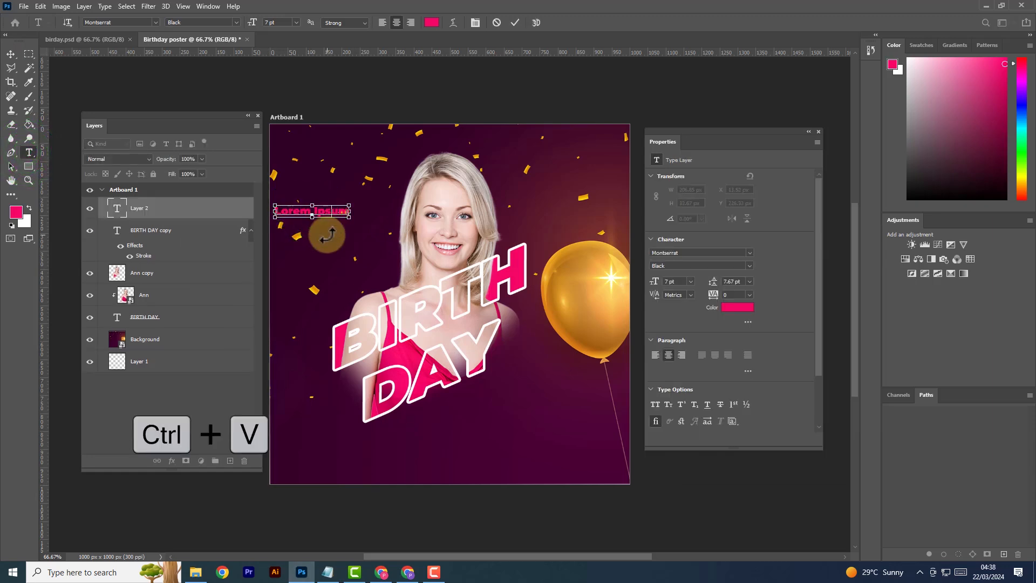
click(515, 22)
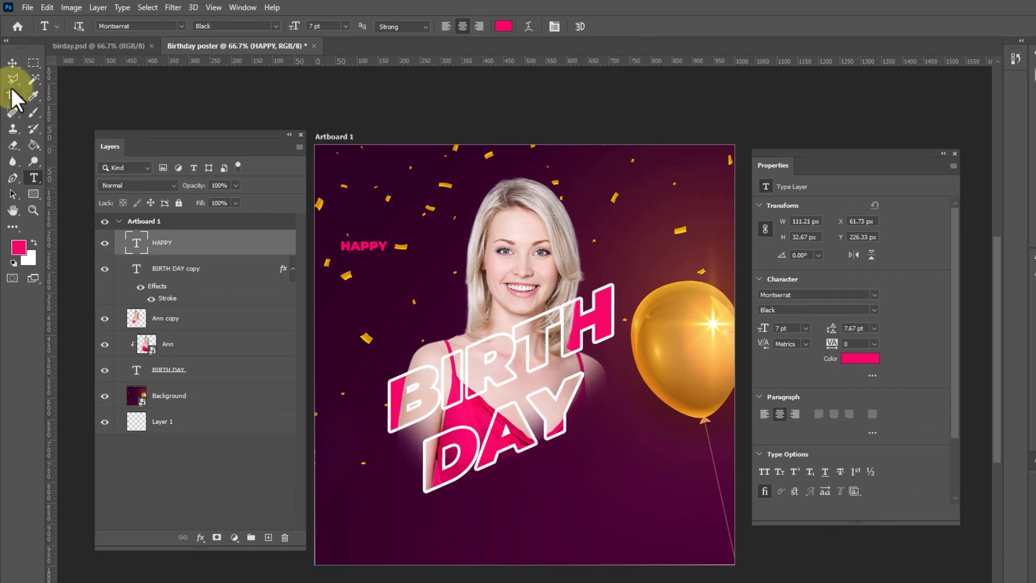
Scale the HAPPY text to 134.23% and skew it vertically to -27.58°, placing it just above the start of BIRTH
click(13, 62)
drag(370, 241, 446, 326)
key(ctrl+t)
right_click(441, 323)
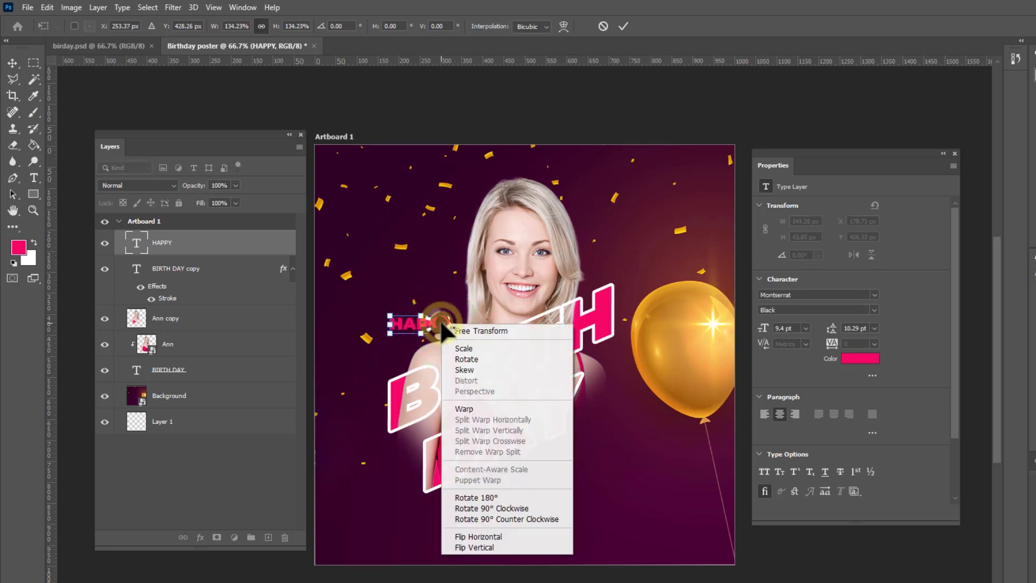
click(471, 369)
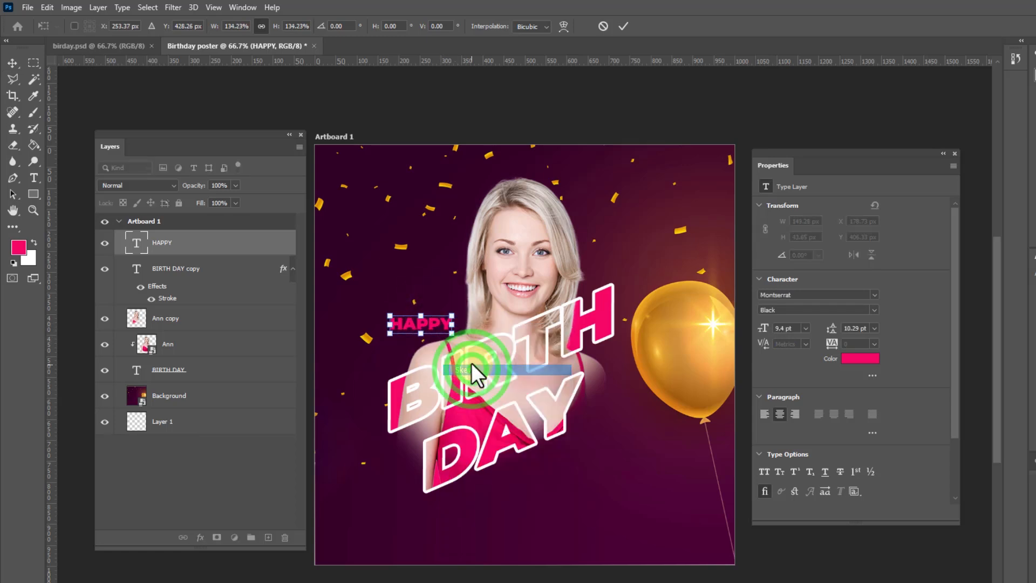
drag(448, 312, 445, 293)
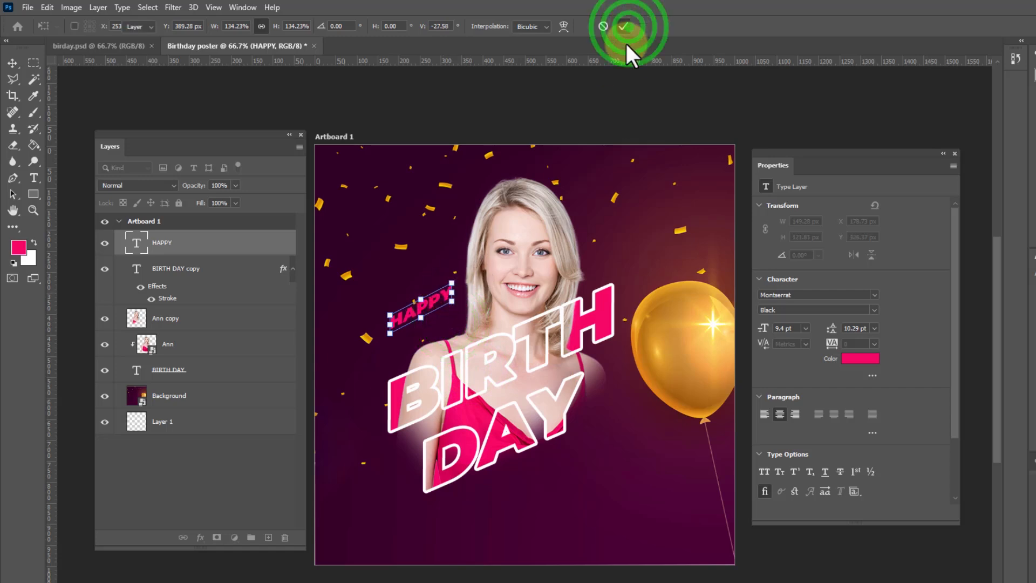
click(625, 27)
click(430, 302)
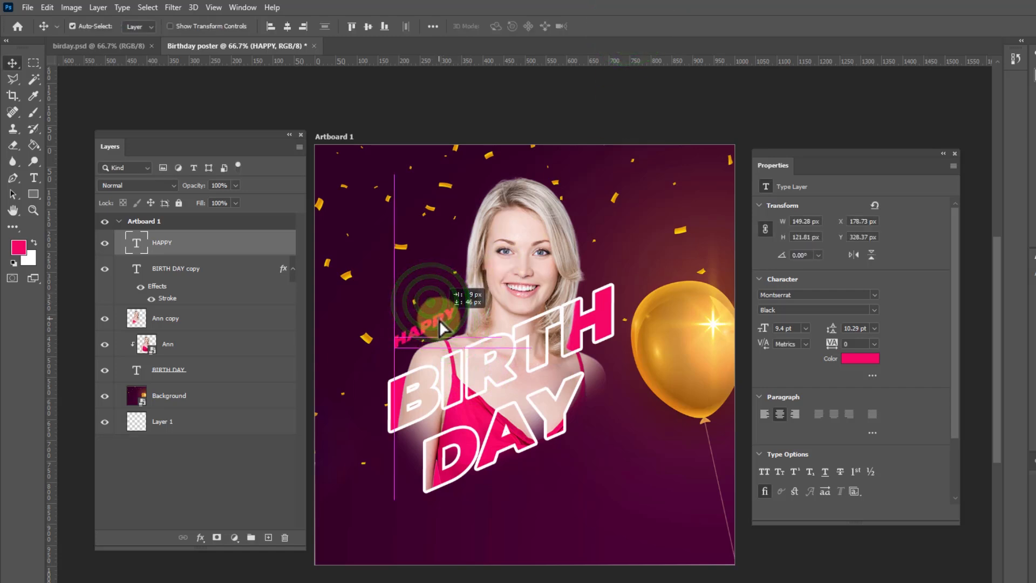
drag(439, 319, 439, 320)
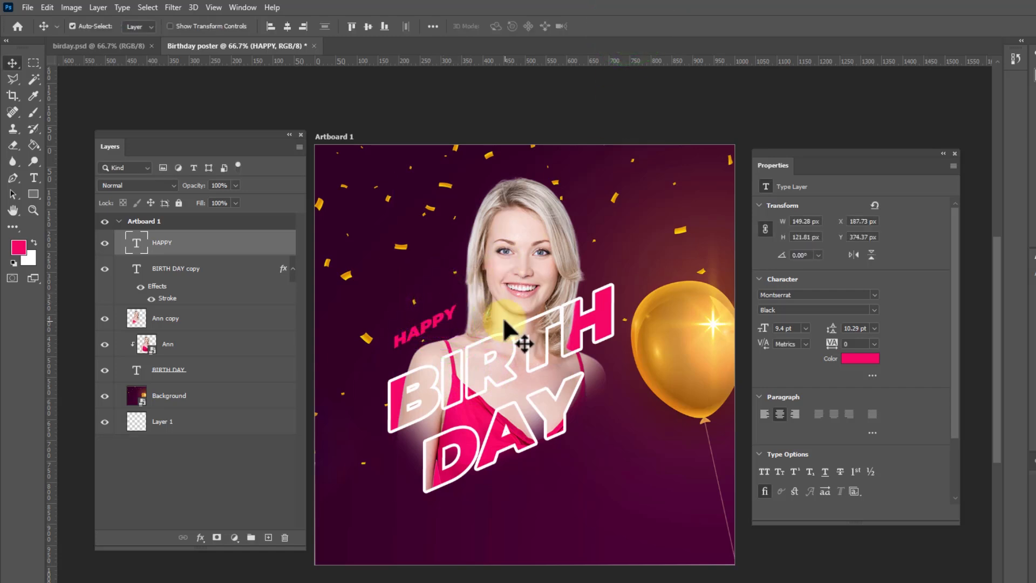
Open the text color of the HAPPY lettering for editing
double_click(438, 323)
click(503, 25)
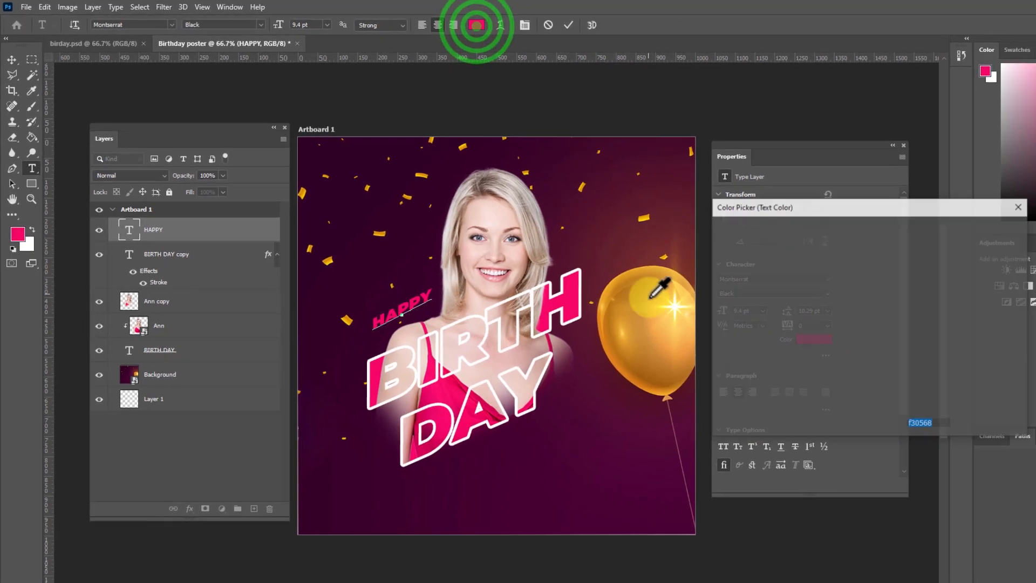
Try gold and cream tones sampled from the balloon as the HAPPY text color
click(650, 315)
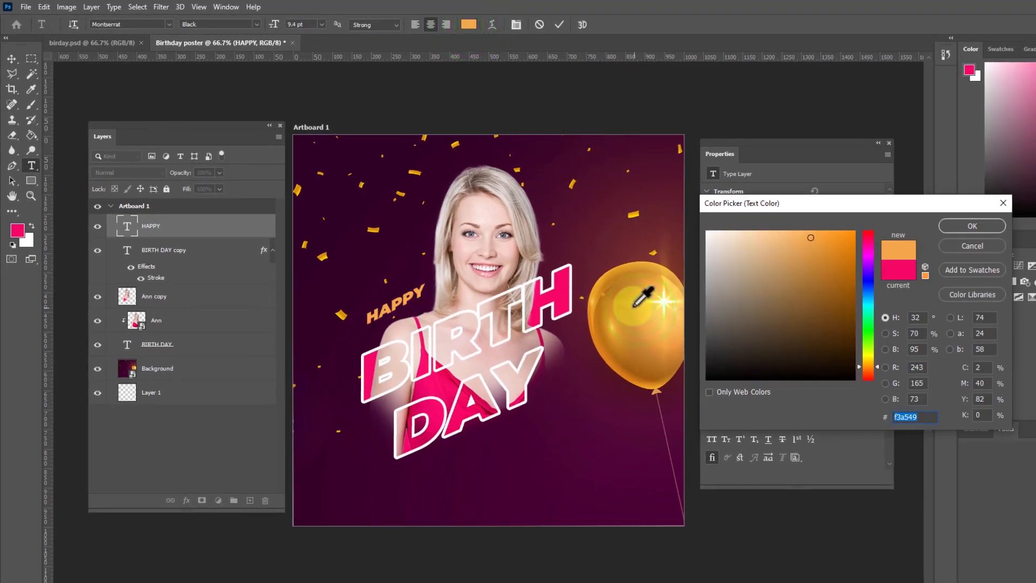
click(624, 296)
click(748, 261)
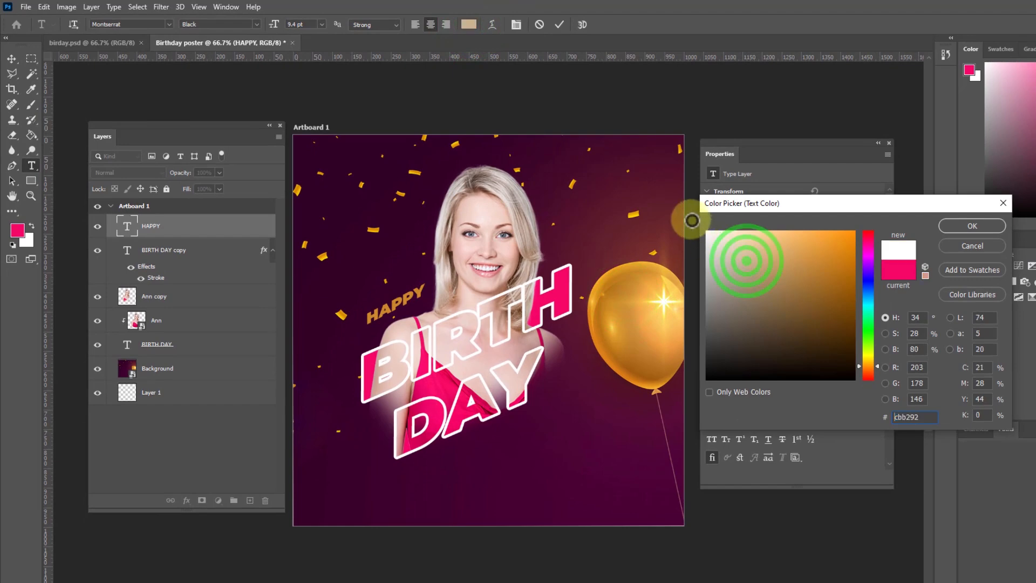
click(664, 299)
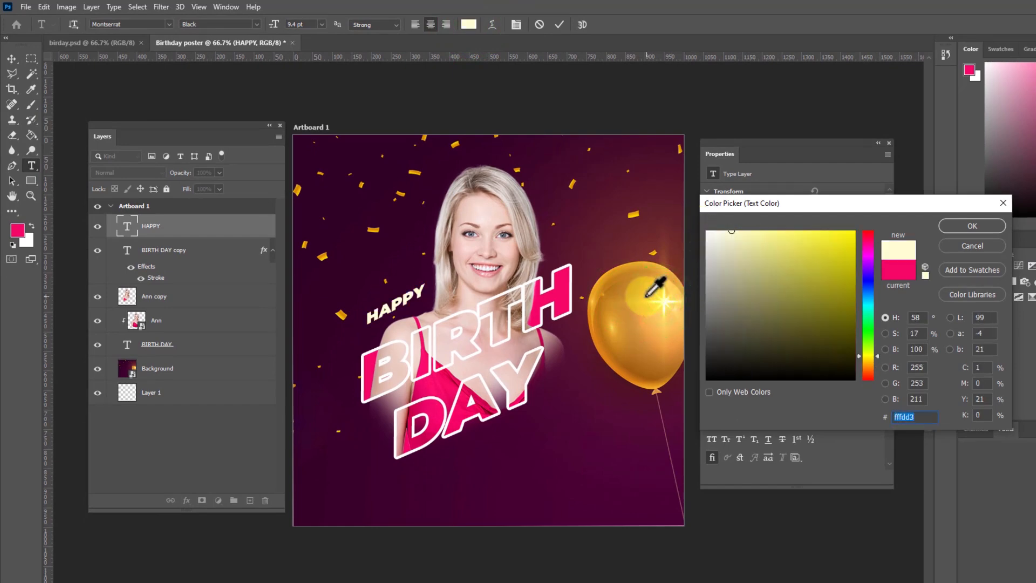
click(636, 277)
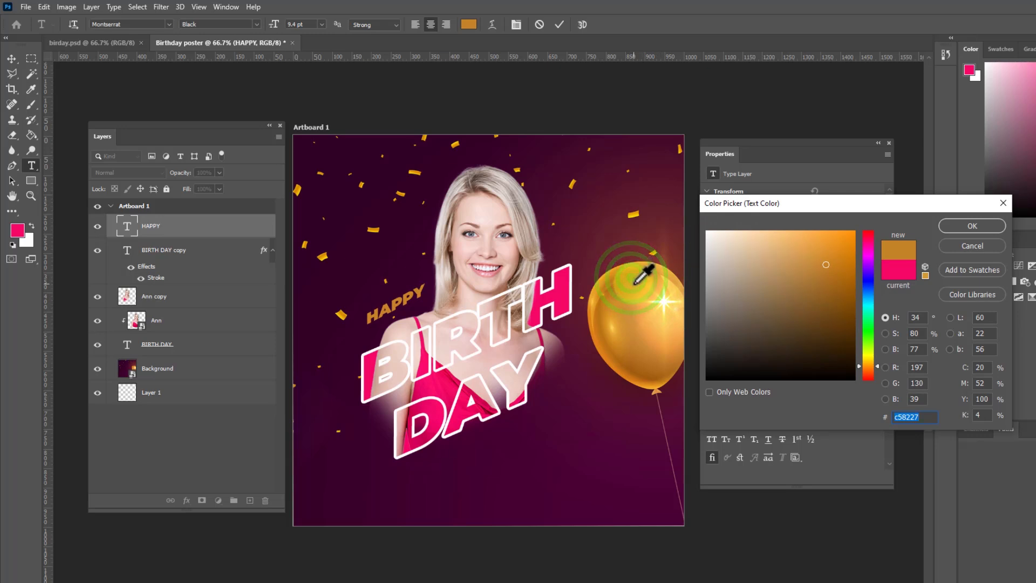
click(638, 287)
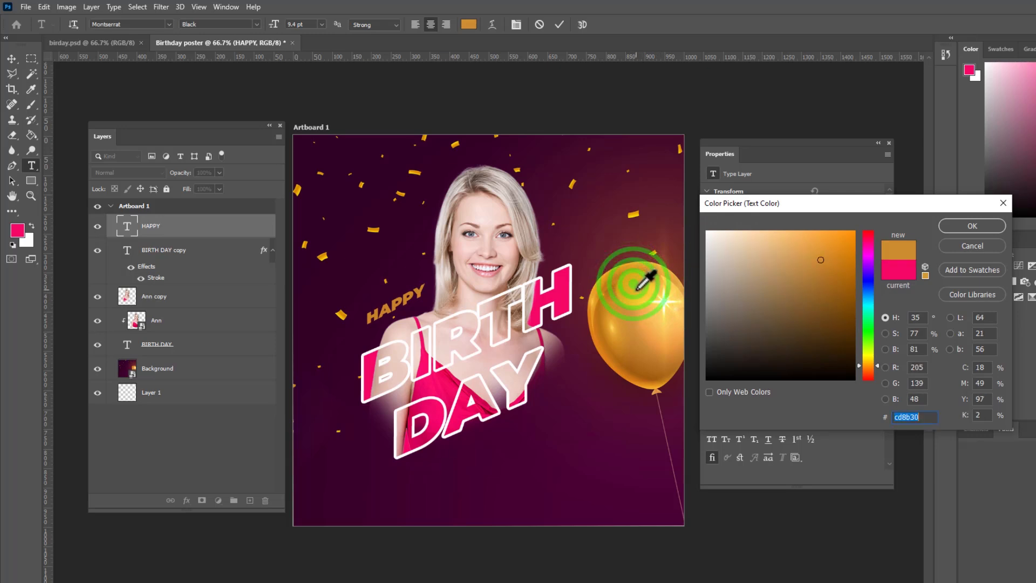
click(666, 298)
Set the HAPPY text color to white and its font size to 12 pt
drag(752, 269, 716, 233)
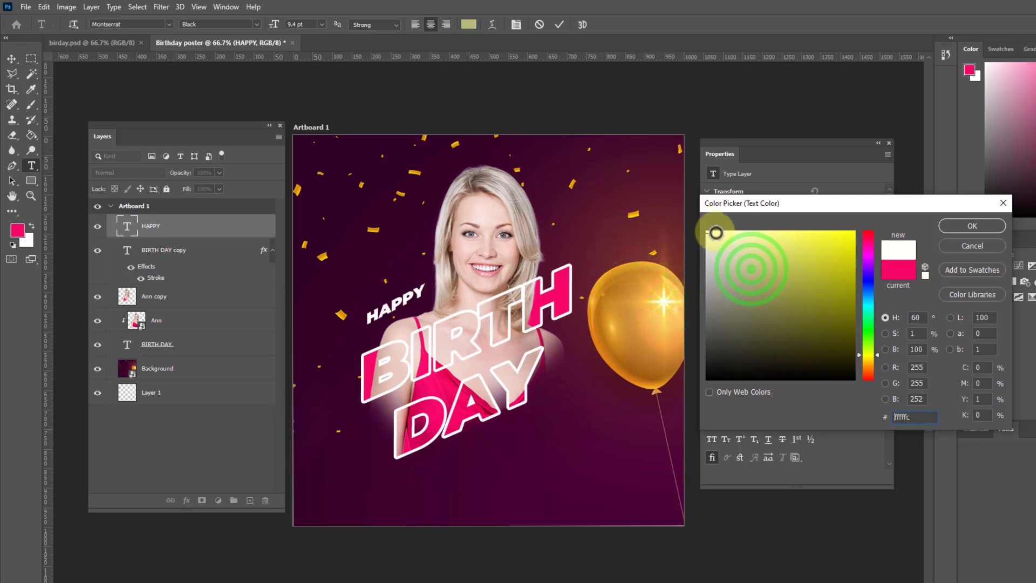
click(960, 229)
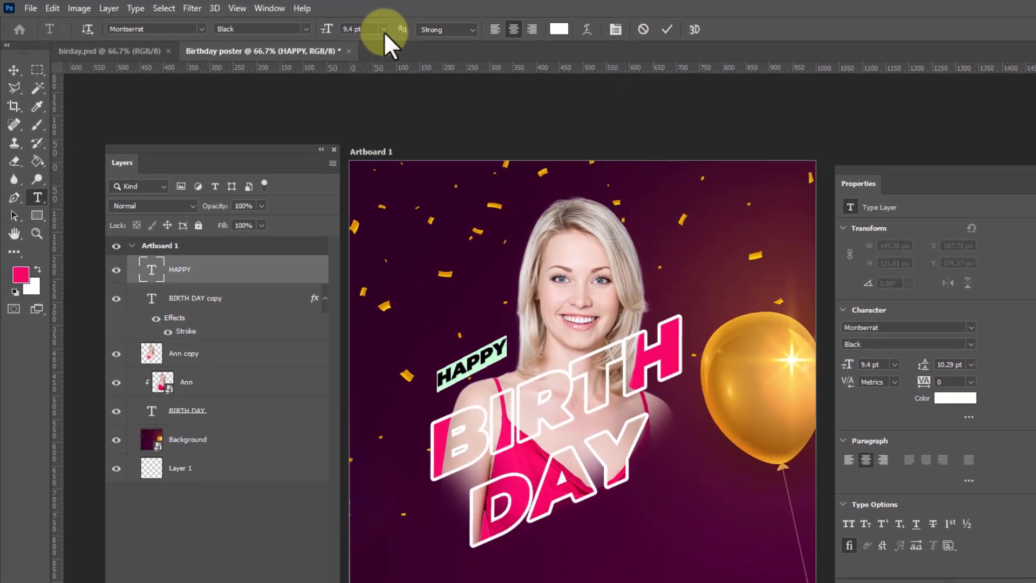
click(335, 25)
click(392, 117)
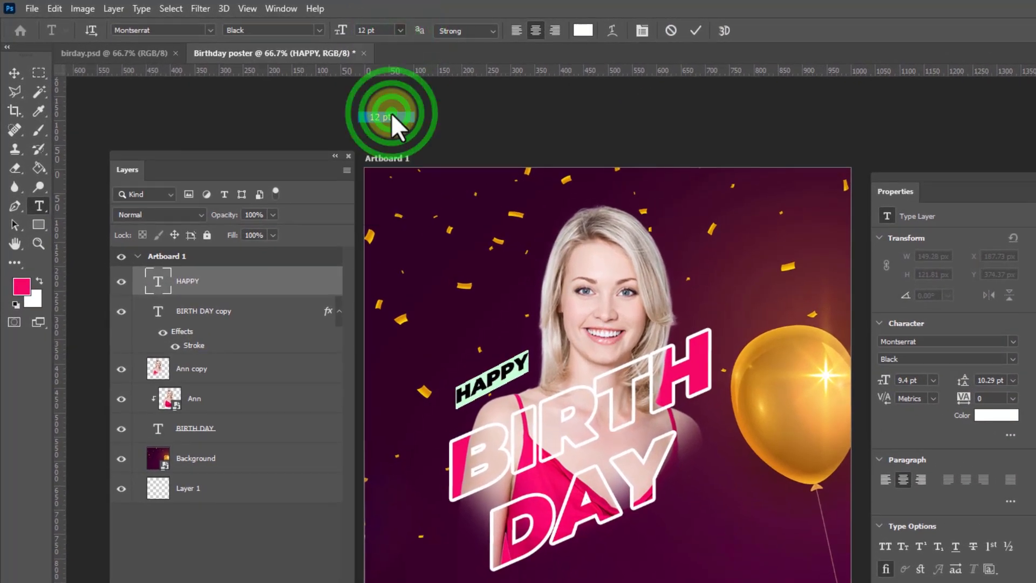
click(696, 31)
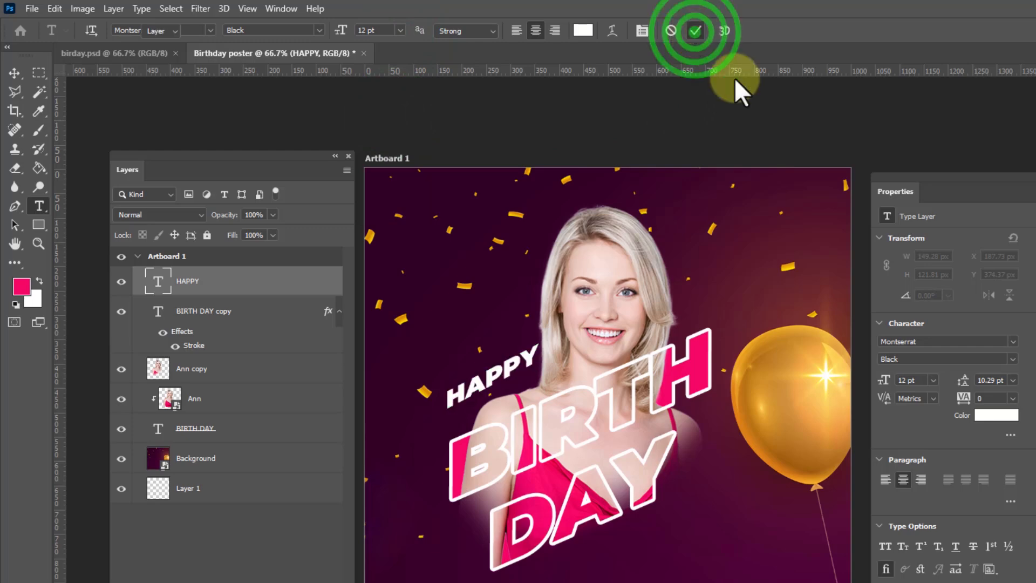
key(v)
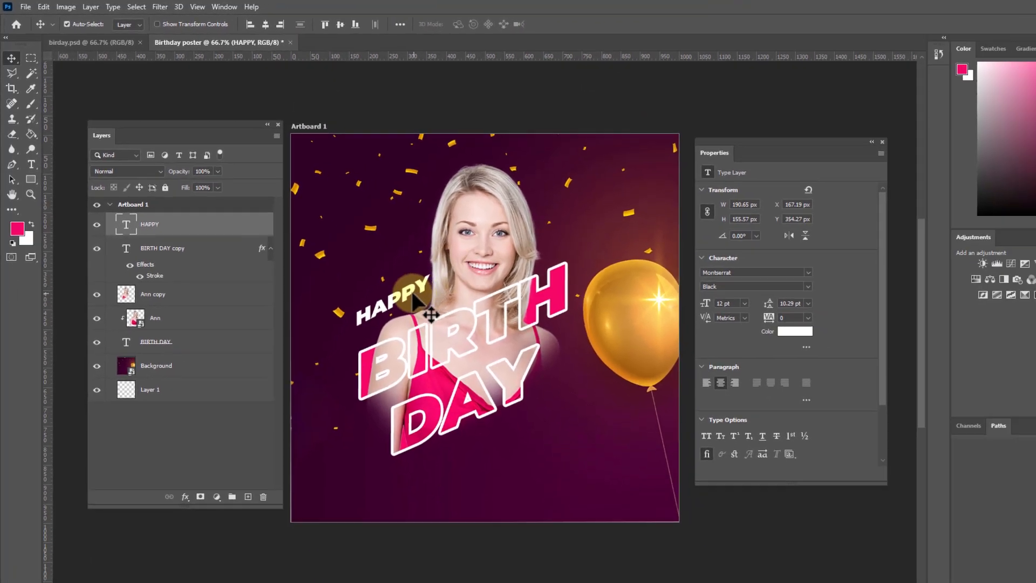
Move the HAPPY text slightly down toward the BIRTH lettering, to about X 172 px and Y 363 px
drag(413, 294, 410, 300)
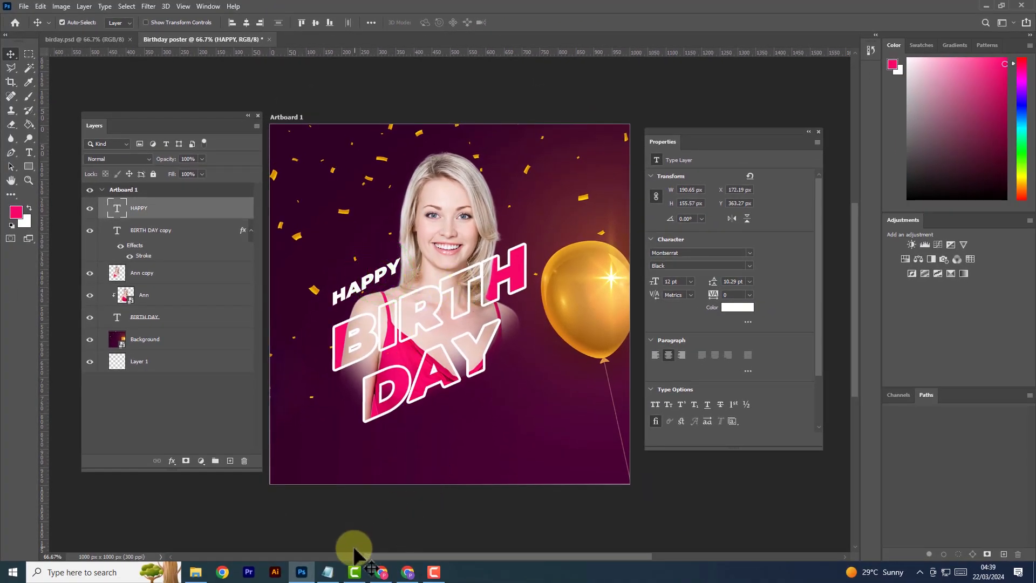
Switch to the birthday file in Notepad and copy the celebrant's first name
click(327, 572)
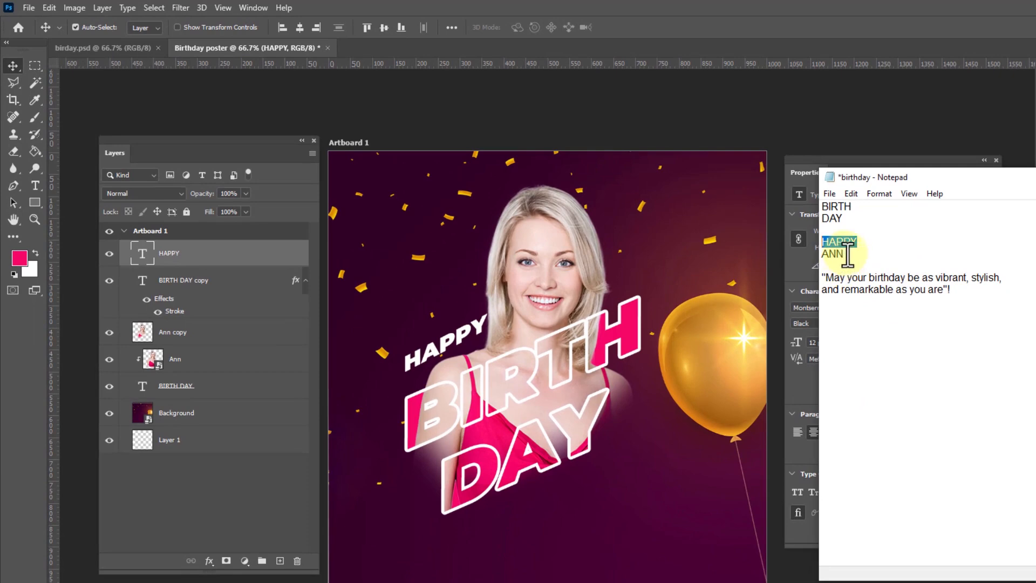
double_click(845, 254)
key(ctrl+c)
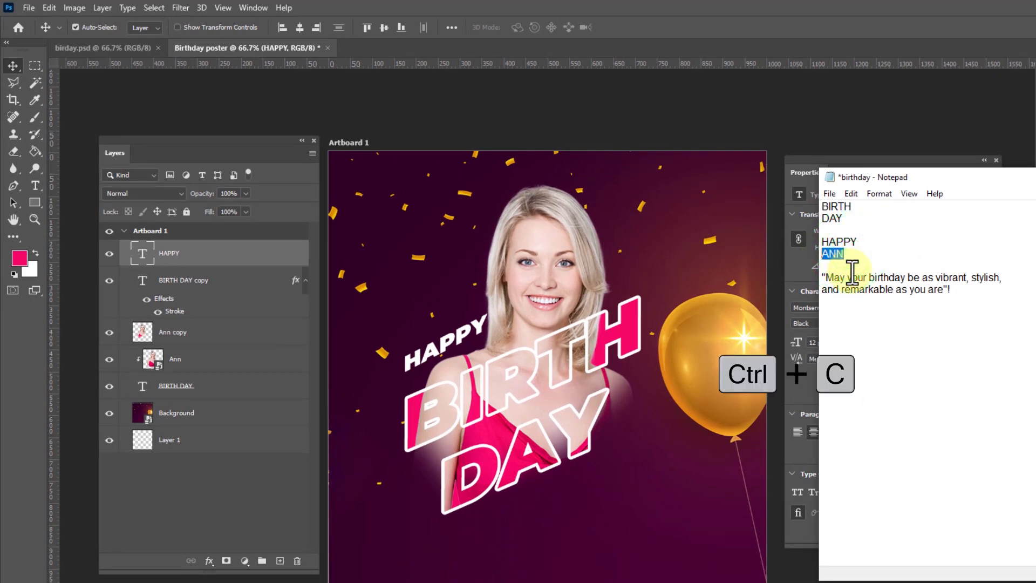
Back in Photoshop, paste the celebrant's name as white text on a new layer above HAPPY, placing it below the DAY lettering
click(31, 176)
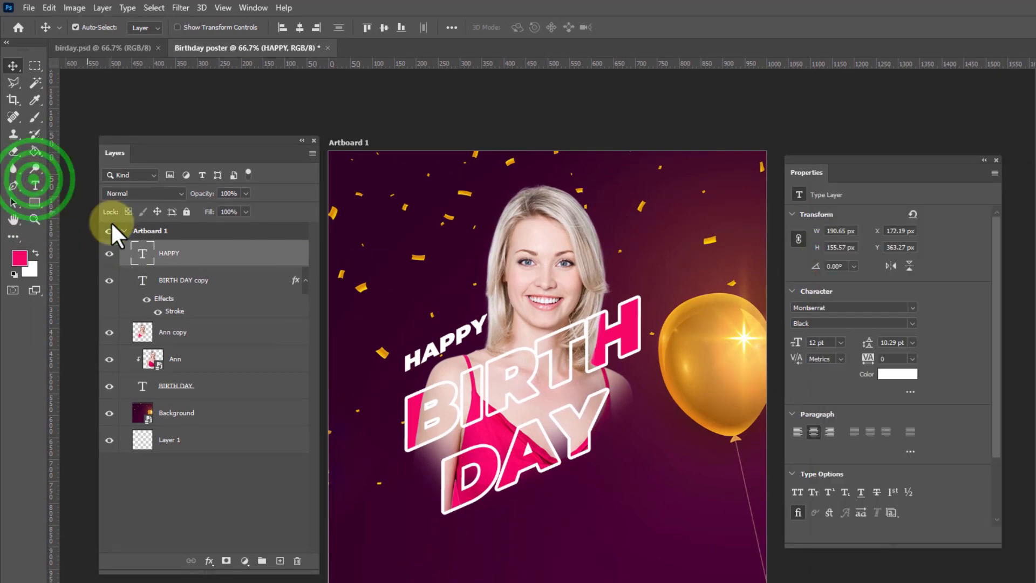
click(37, 183)
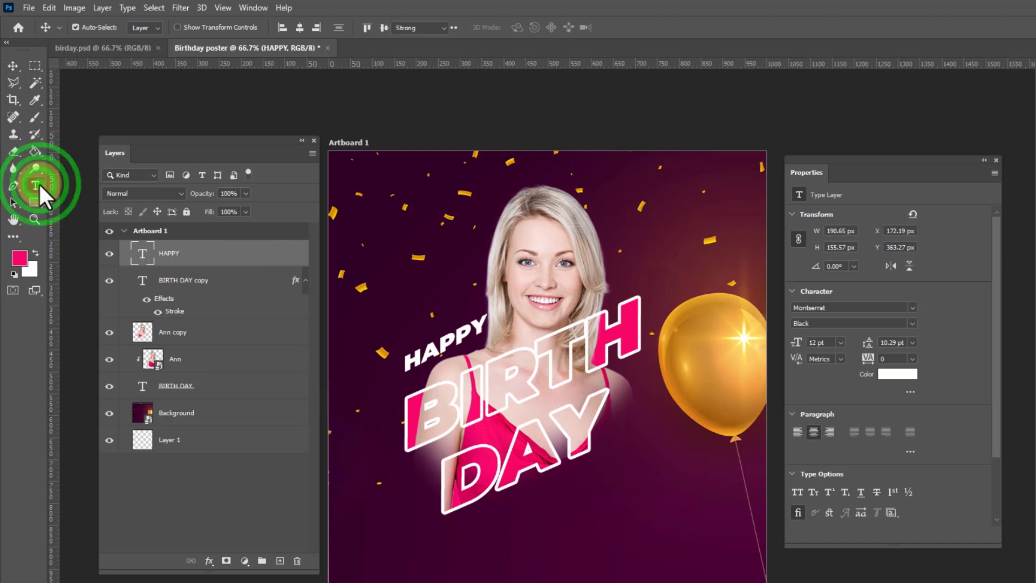
click(561, 484)
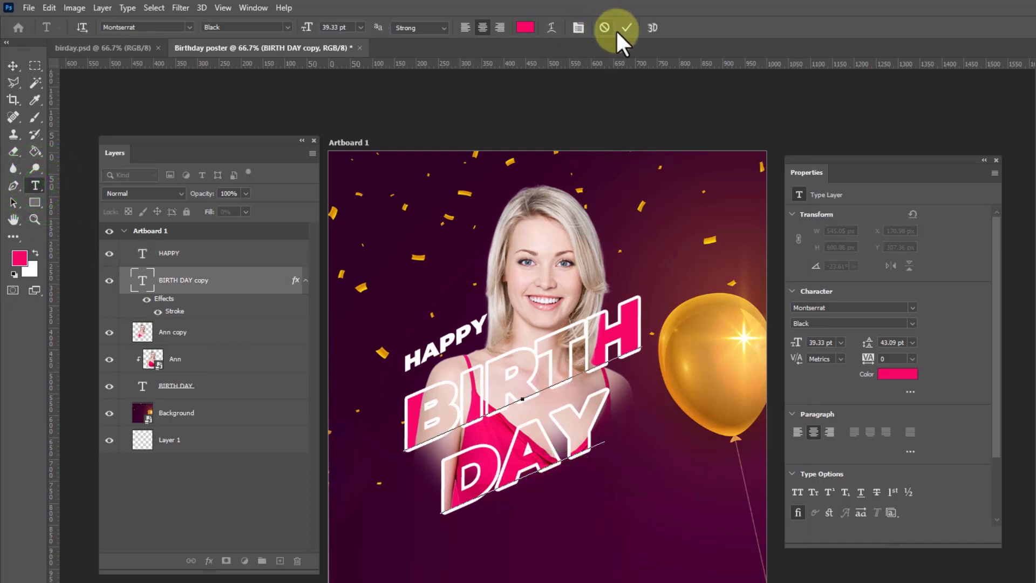
click(625, 28)
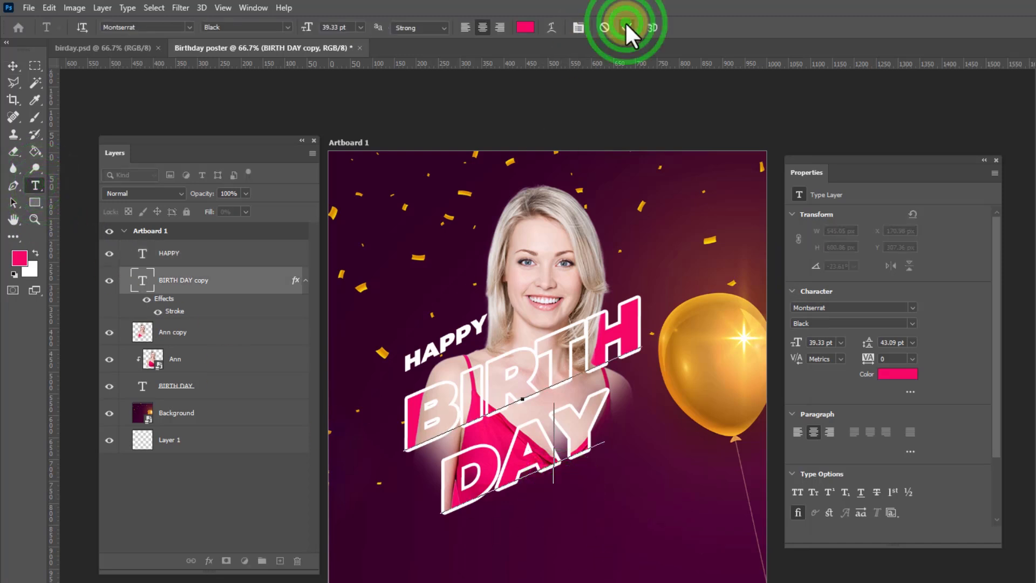
click(173, 254)
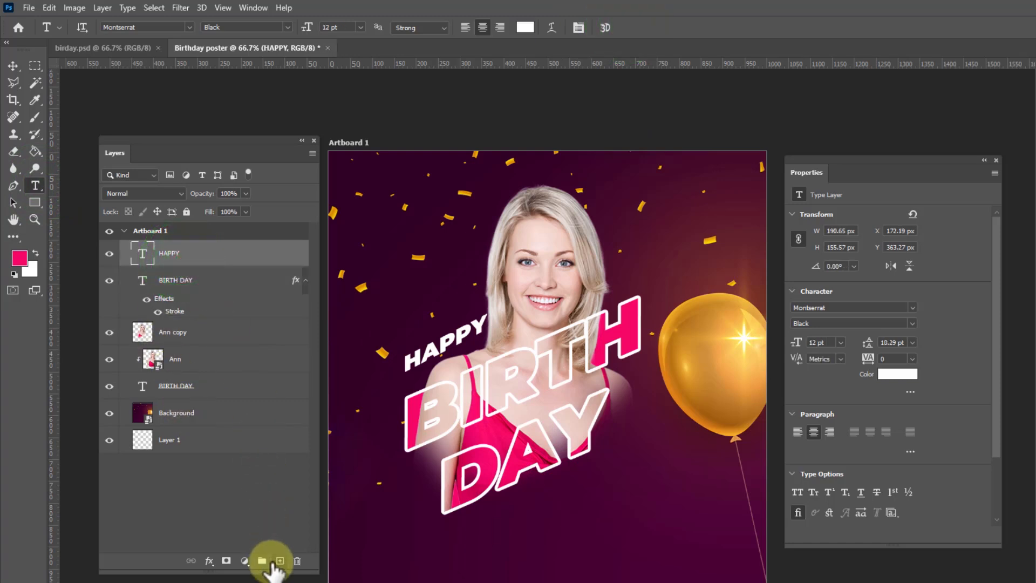
click(280, 561)
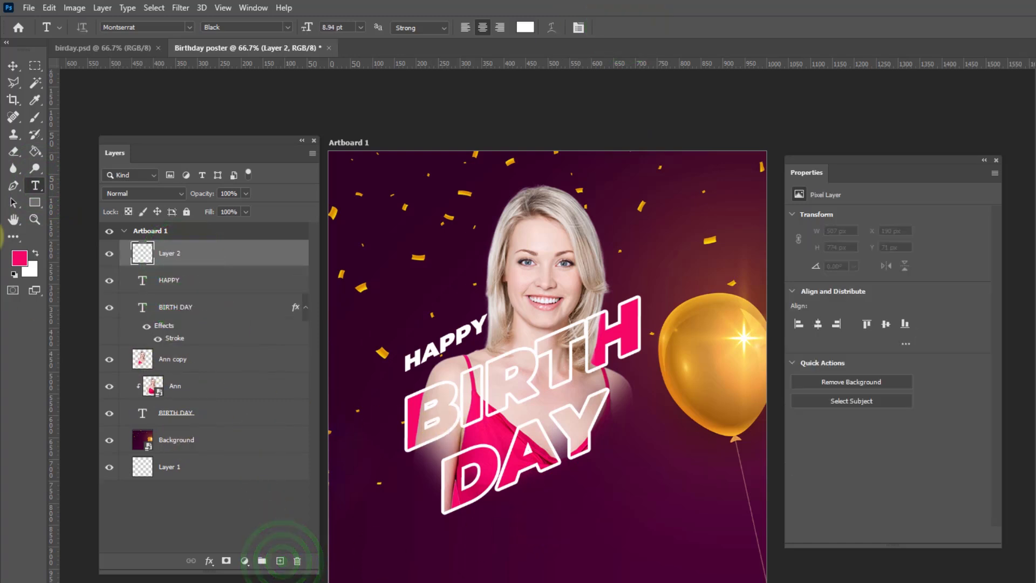
click(561, 519)
key(ctrl+v)
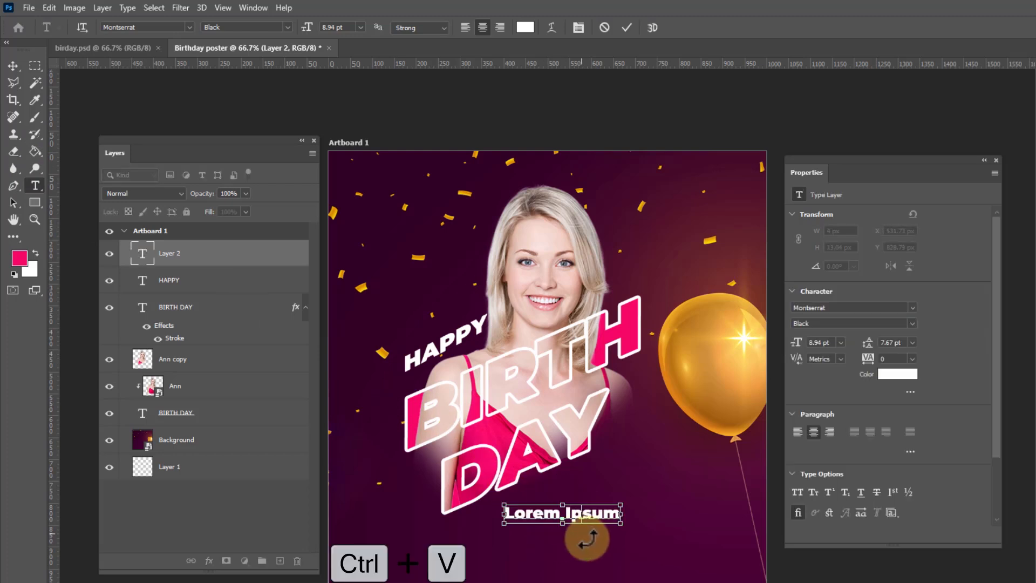
click(627, 28)
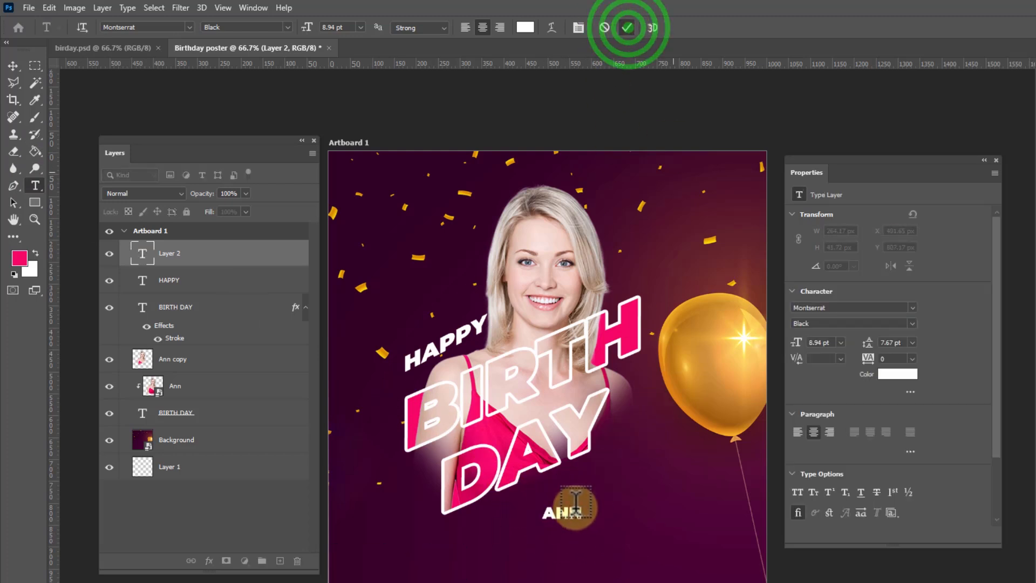
Move the name text beside the lower end of DAY and scale it to 116.58%
click(9, 66)
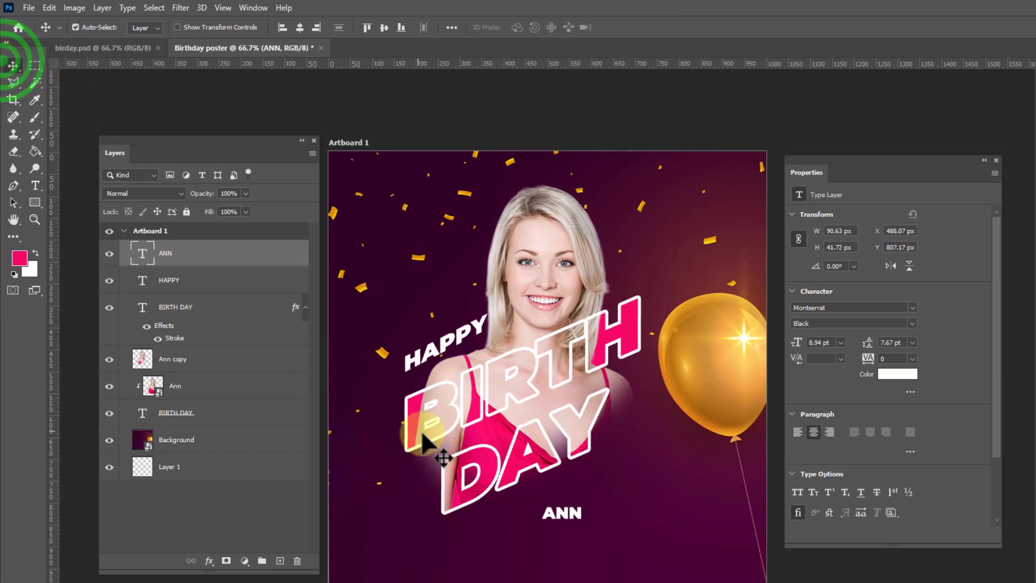
drag(594, 526, 651, 512)
key(ctrl+t)
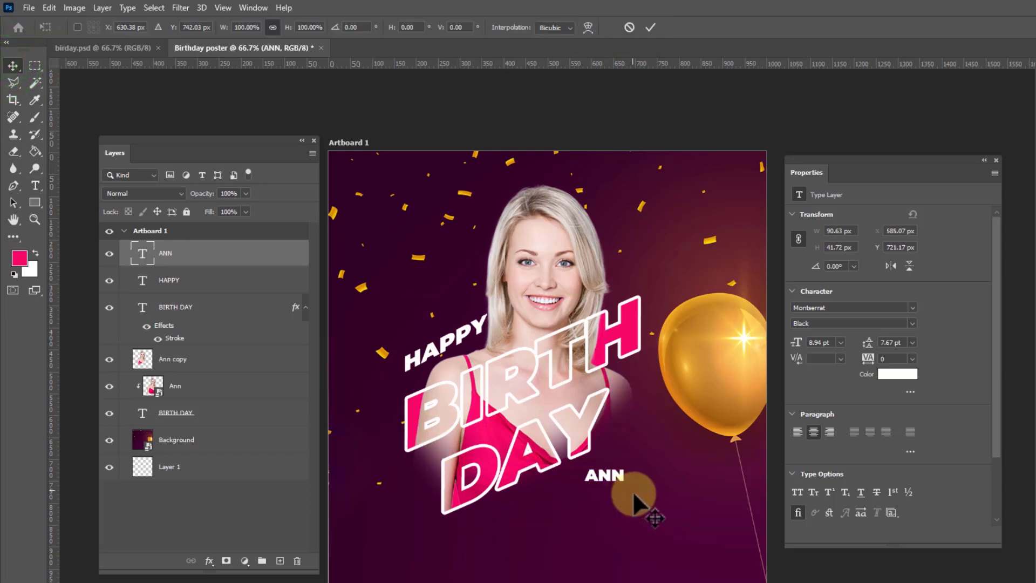
drag(626, 473, 632, 483)
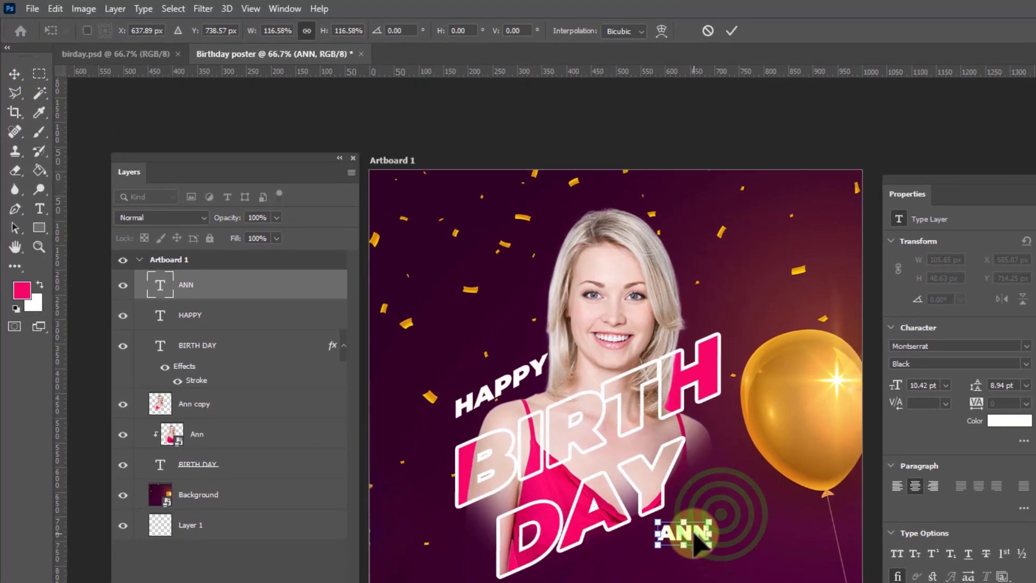
Skew the name text vertically to -30.80° so it slants like the BIRTH DAY lettering, and apply the transform
right_click(696, 531)
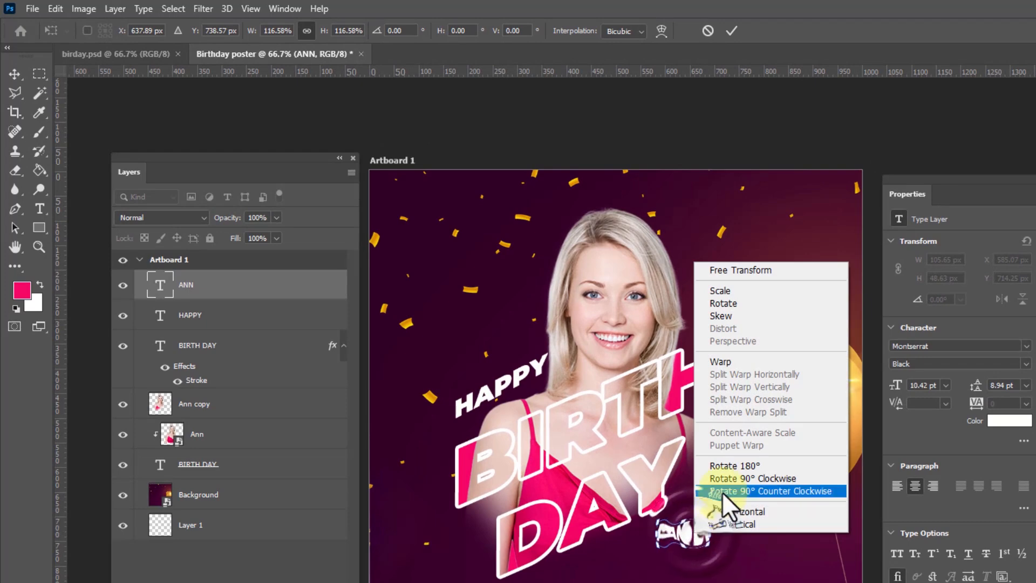
click(720, 319)
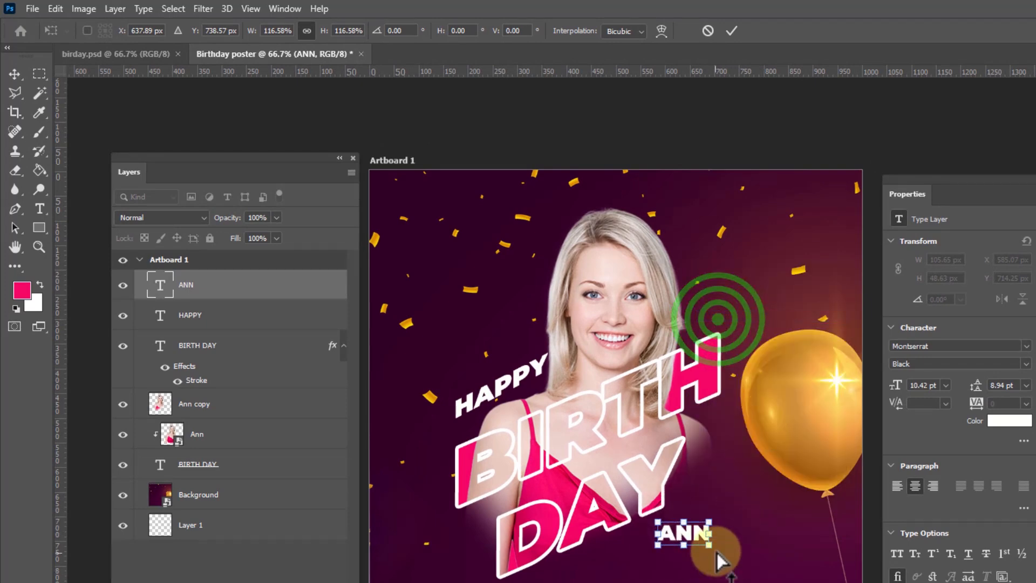
drag(711, 534, 713, 510)
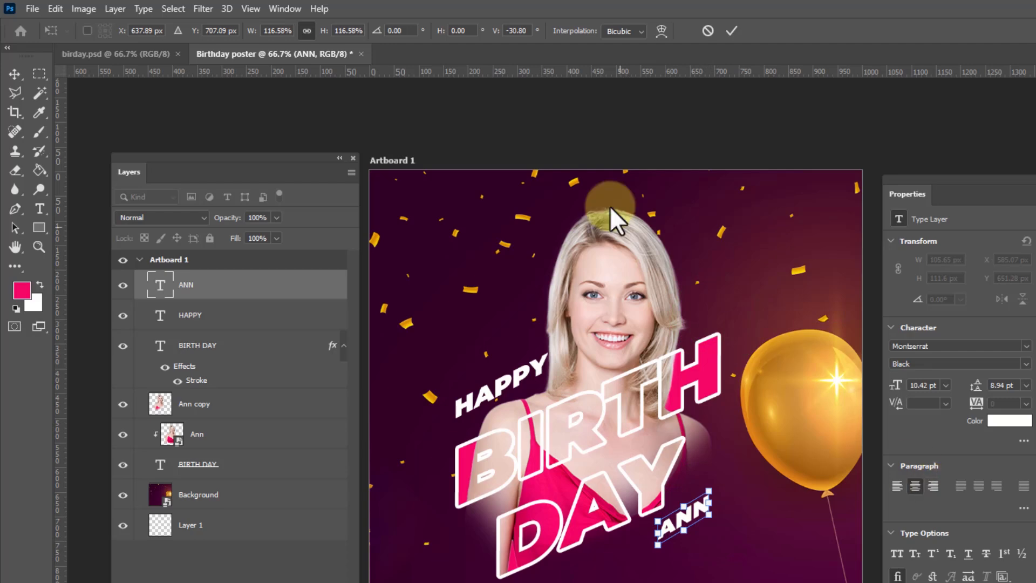
click(732, 30)
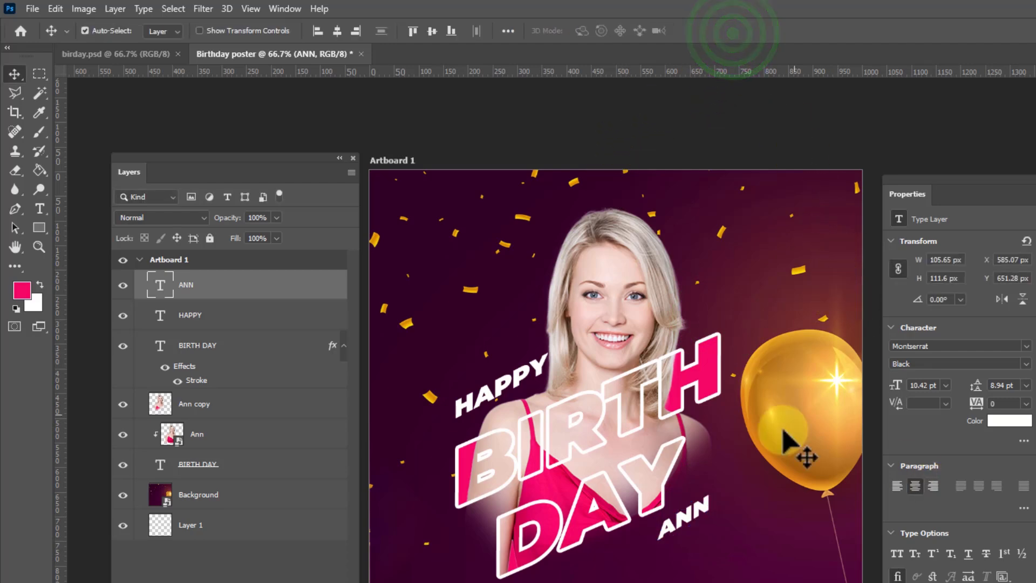
Rasterize the Background layer and erase along its lower edge with the soft 300 px eraser to fade it to white
click(222, 501)
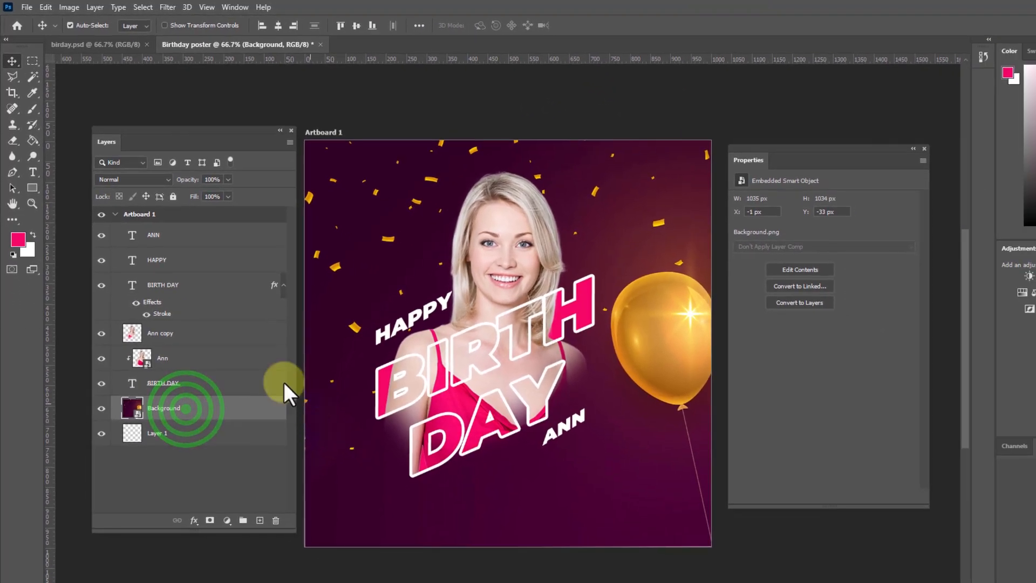
click(16, 141)
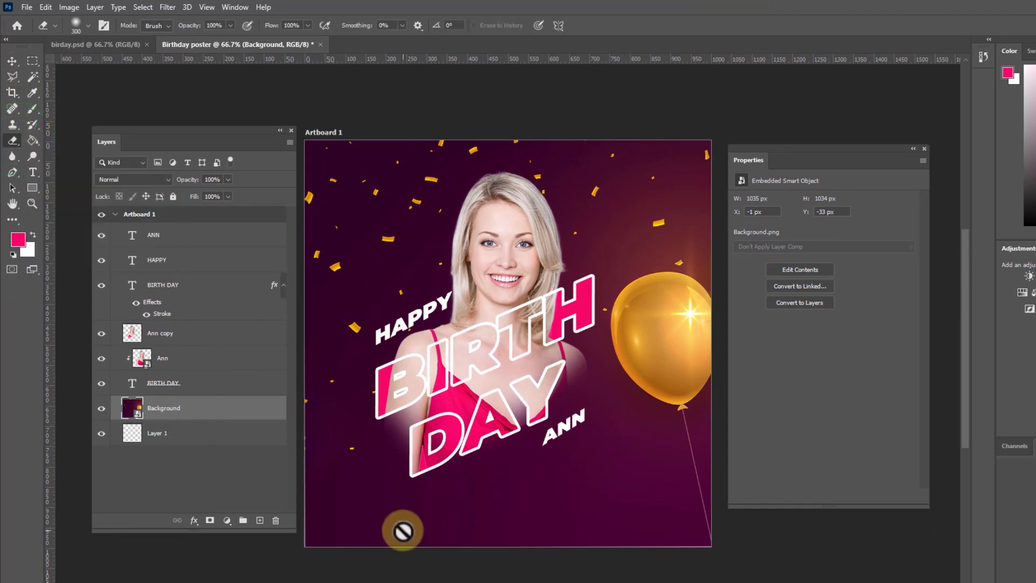
click(446, 531)
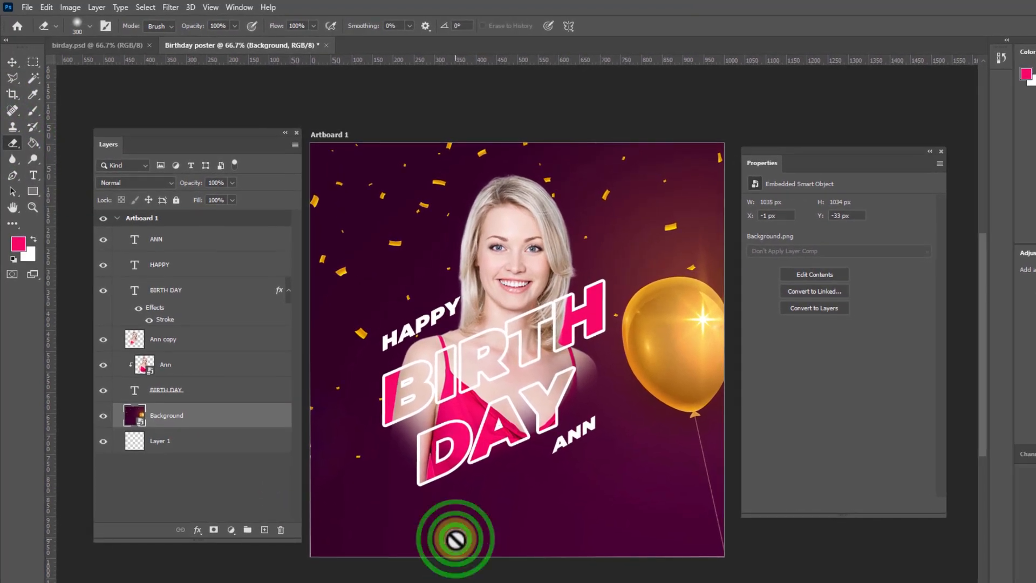
click(578, 257)
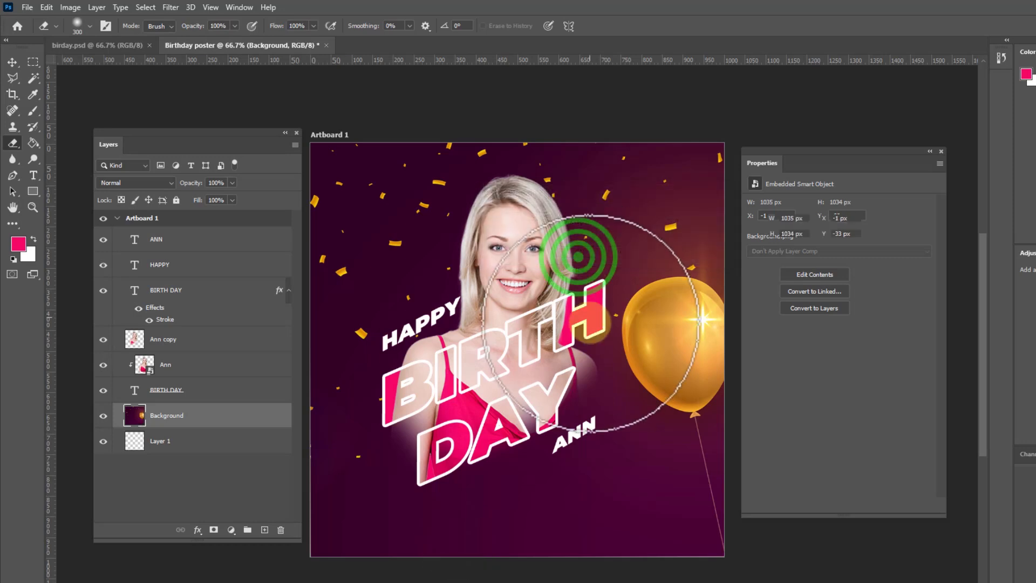
mouse_move(675, 582)
mouse_down()
mouse_move(299, 580)
mouse_move(765, 564)
mouse_up()
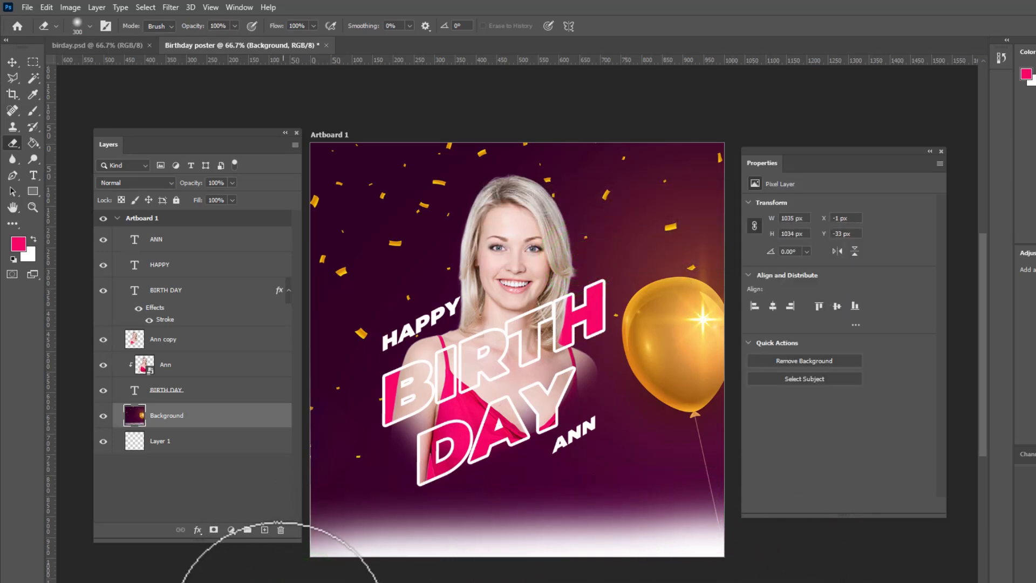
drag(298, 564, 623, 566)
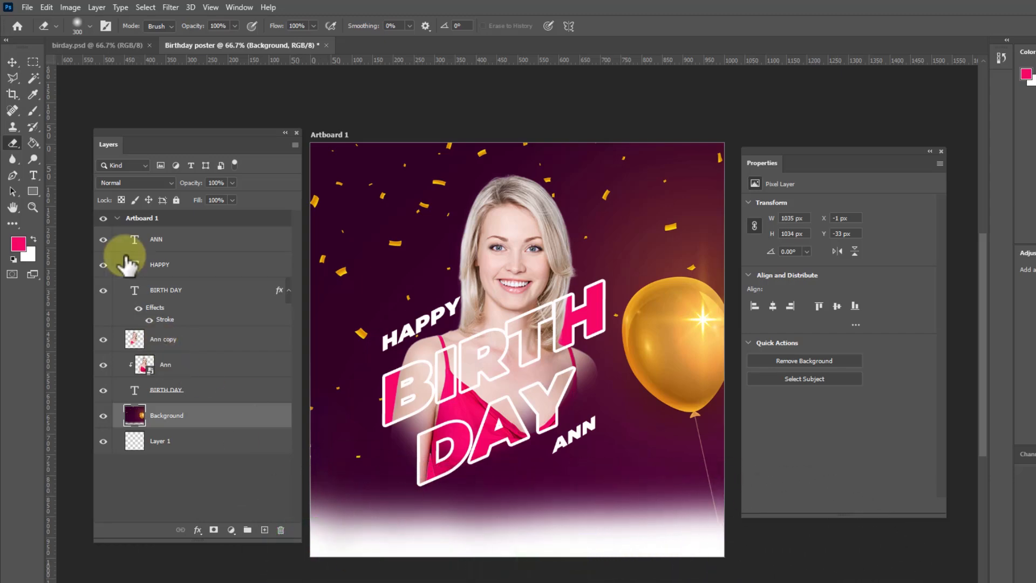
click(11, 62)
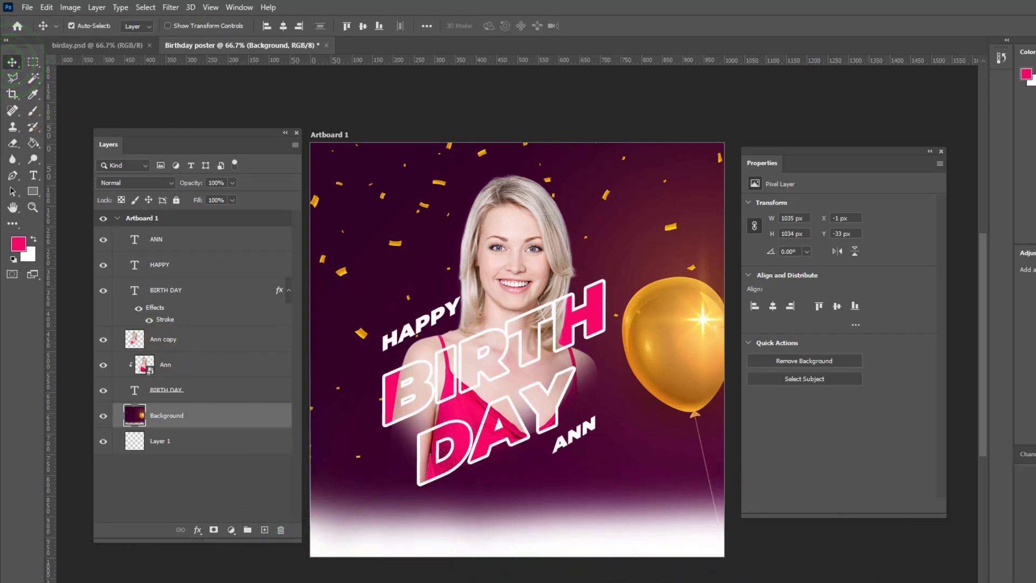
Switch to Notepad and copy the two-line quote "May your birthday be as vibrant, stylish, and remarkable as you are"!
key(alt+Tab)
key(ctrl+c)
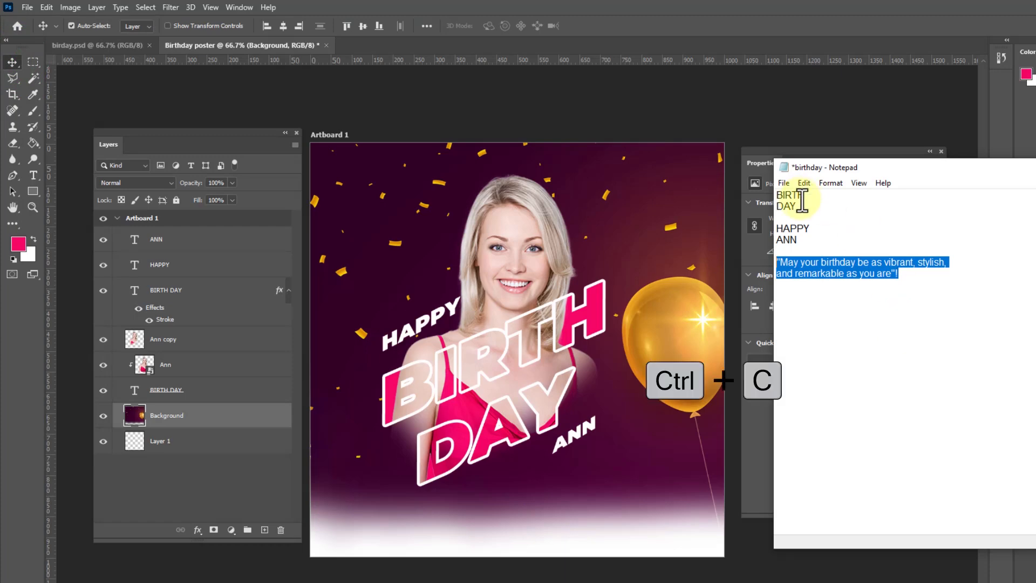
right_click(891, 267)
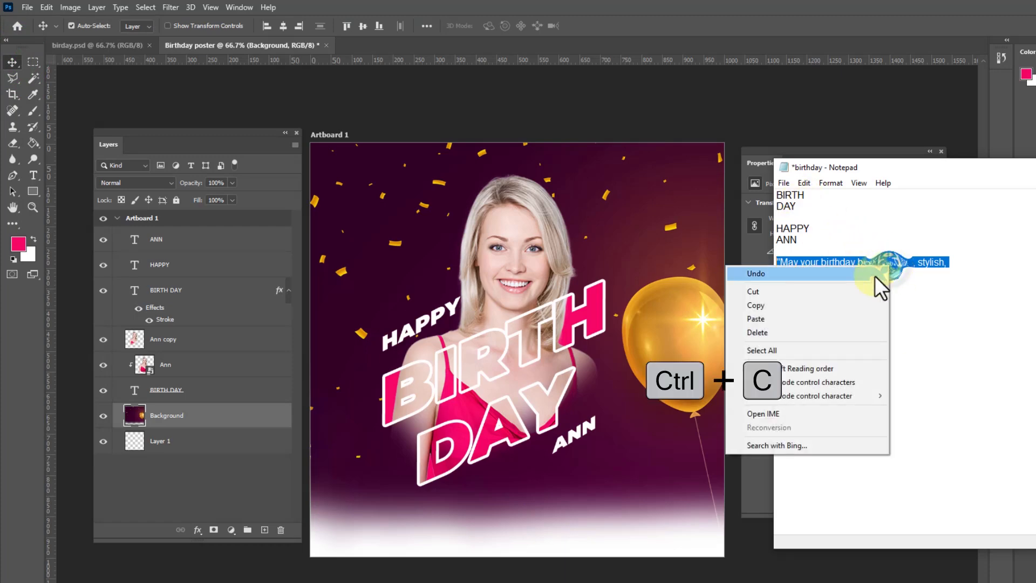
click(786, 316)
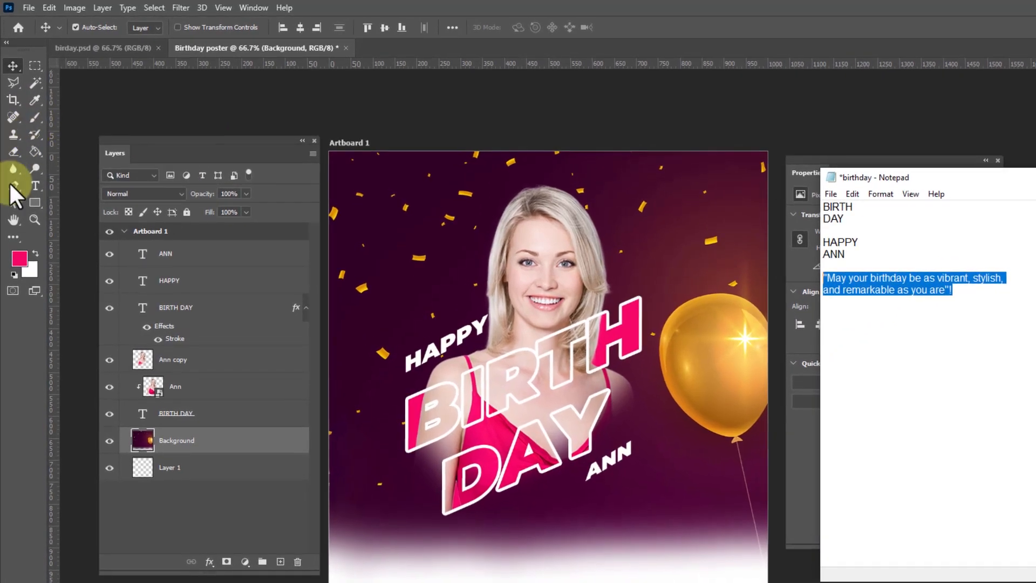
Back in Photoshop, set the Type tool's text color to the gold d5923b sampled from the balloon
click(32, 183)
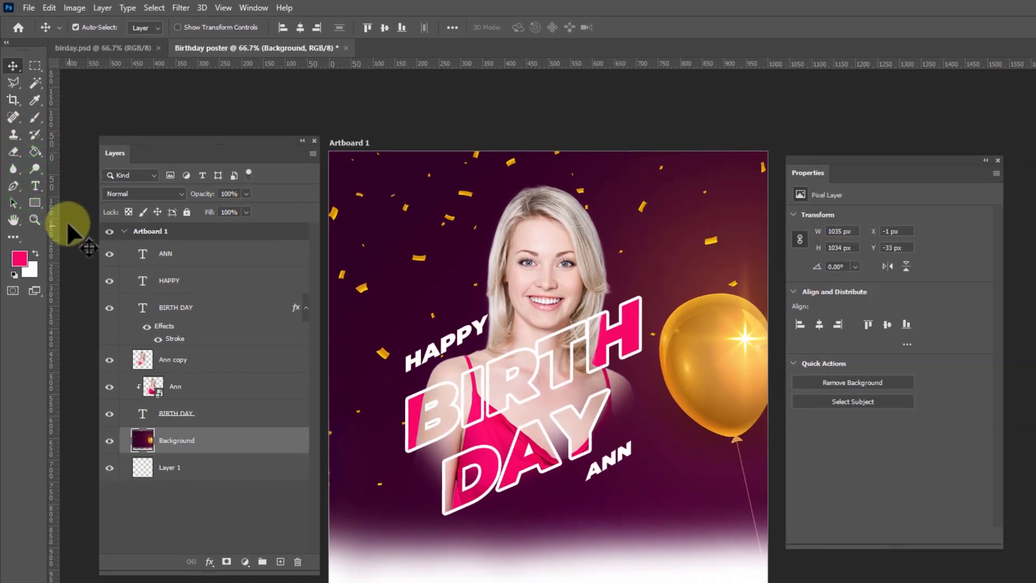
click(37, 187)
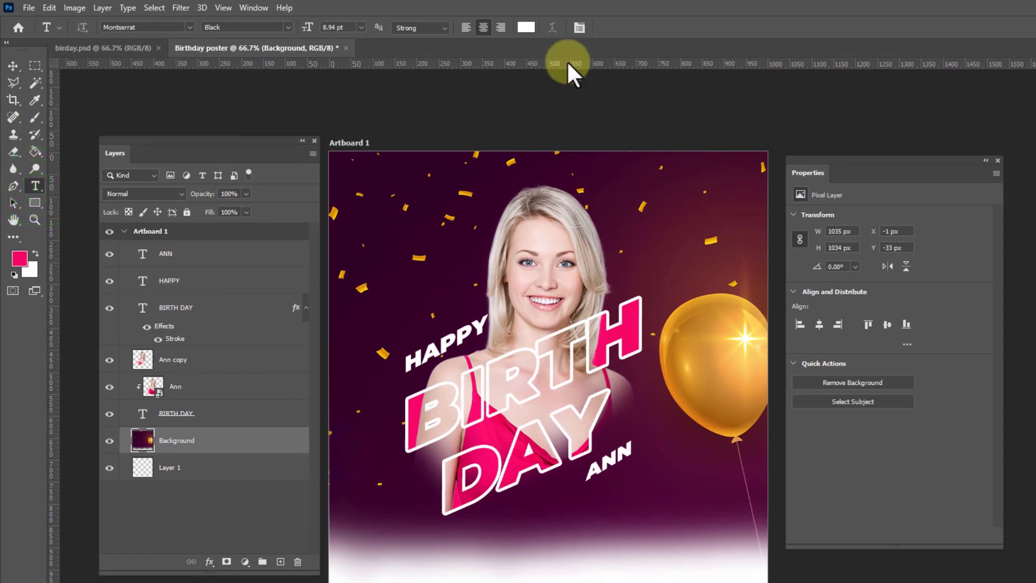
click(526, 30)
click(707, 344)
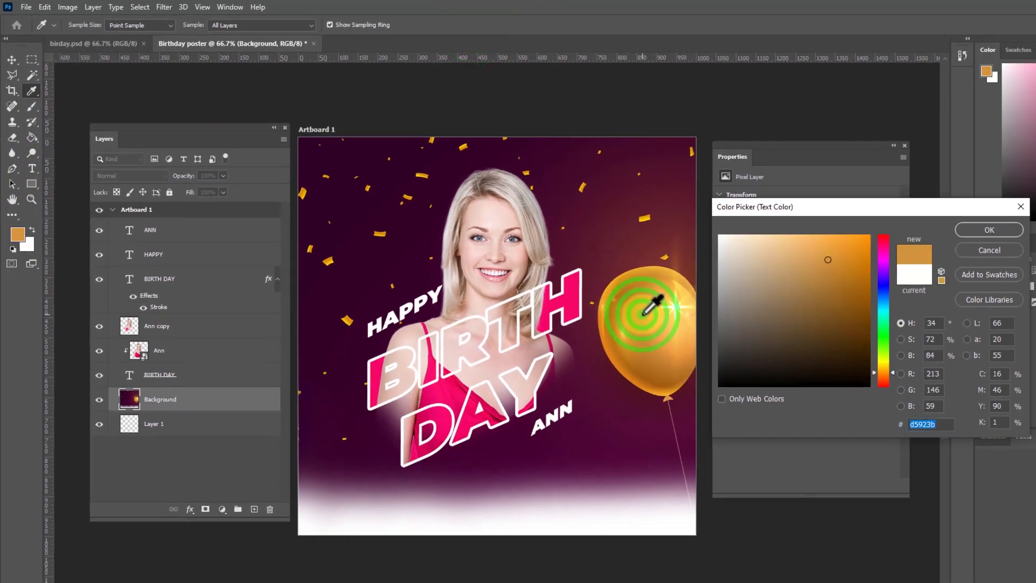
click(981, 232)
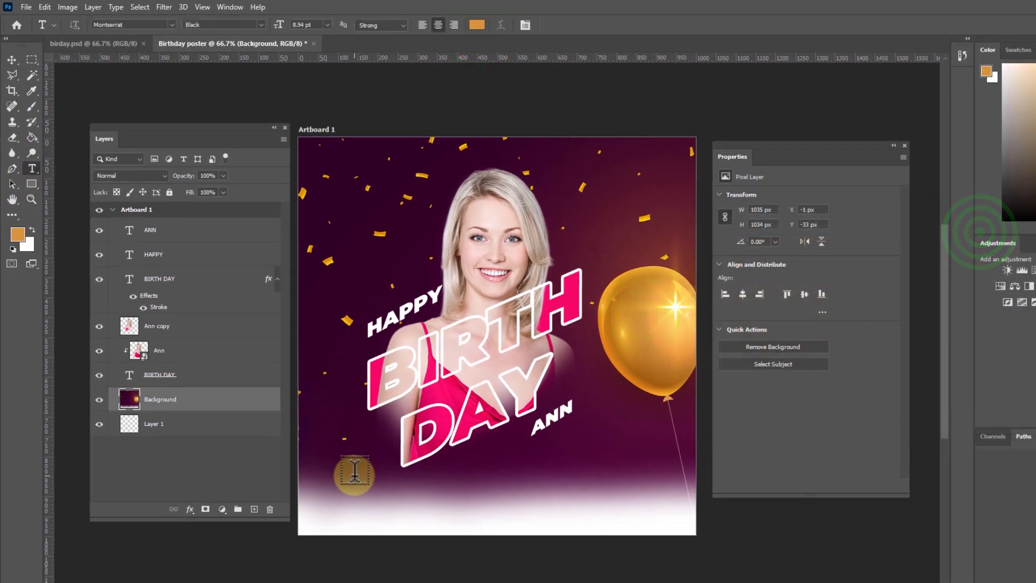
Paste the copied birthday quote as a new text layer on the faded white area at the poster's lower edge
click(360, 498)
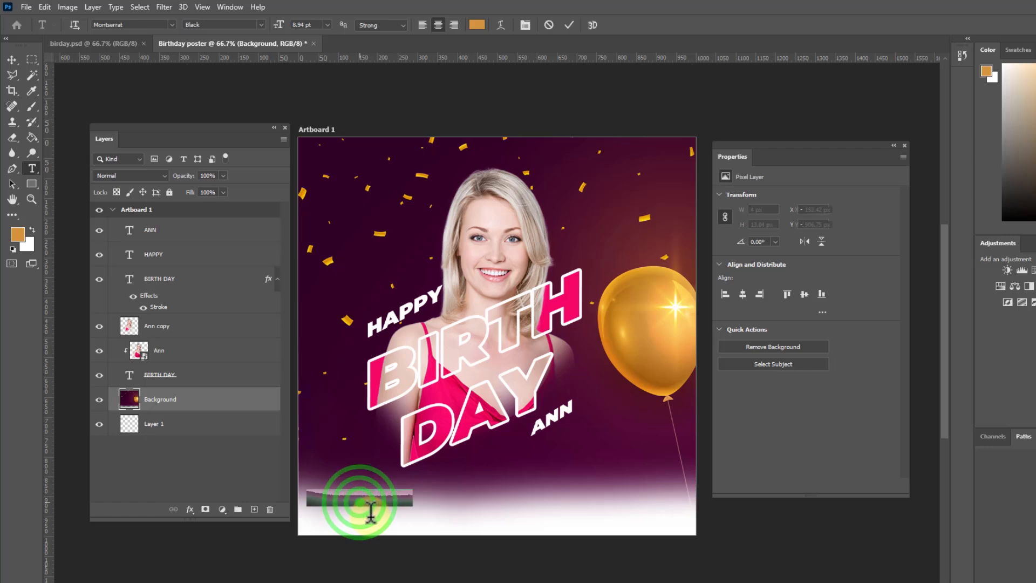
key(ctrl+v)
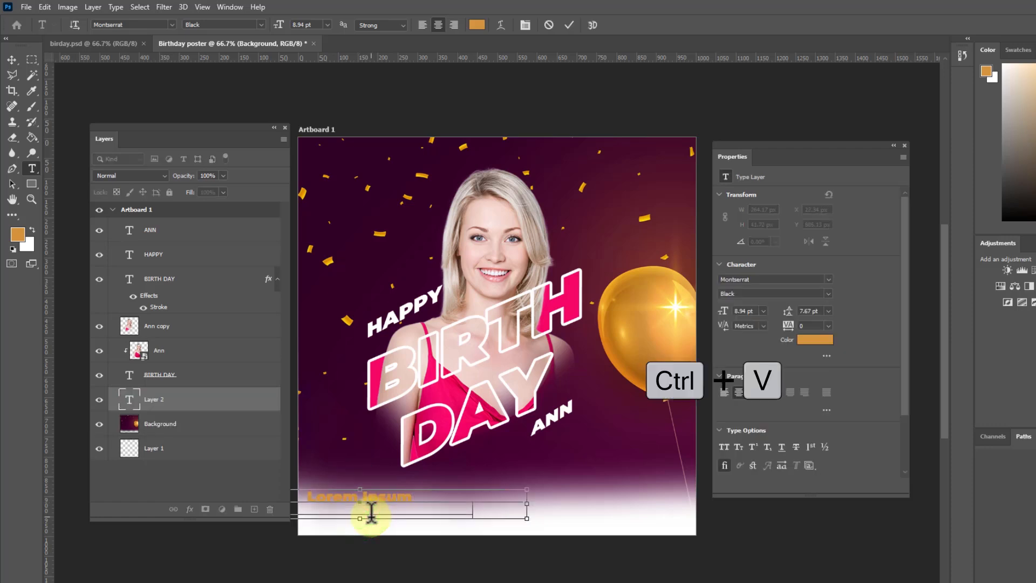
click(569, 25)
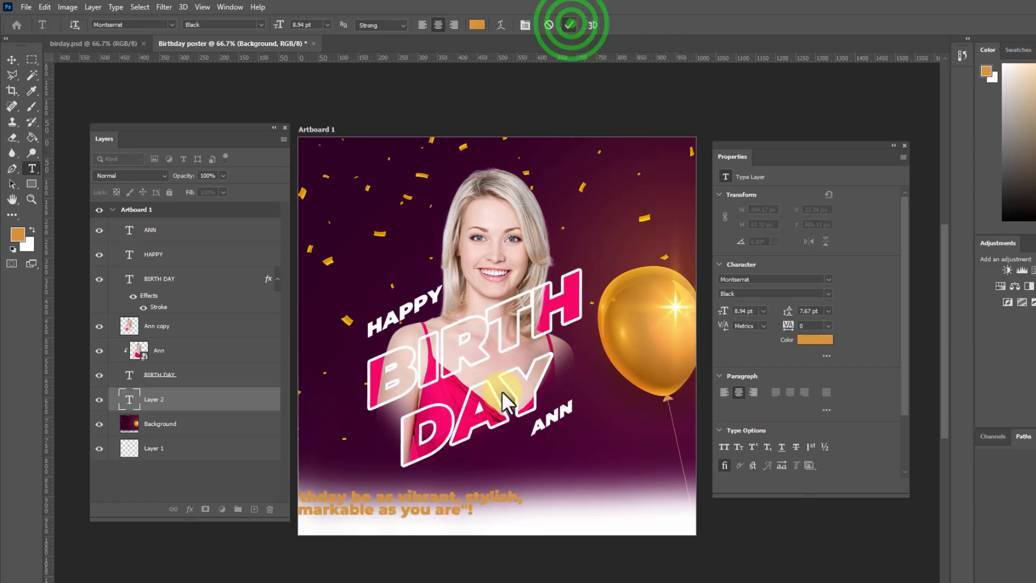
Shift the birthday quote toward the poster's center and set its font to Armstroing Regular
click(11, 60)
drag(394, 507, 445, 501)
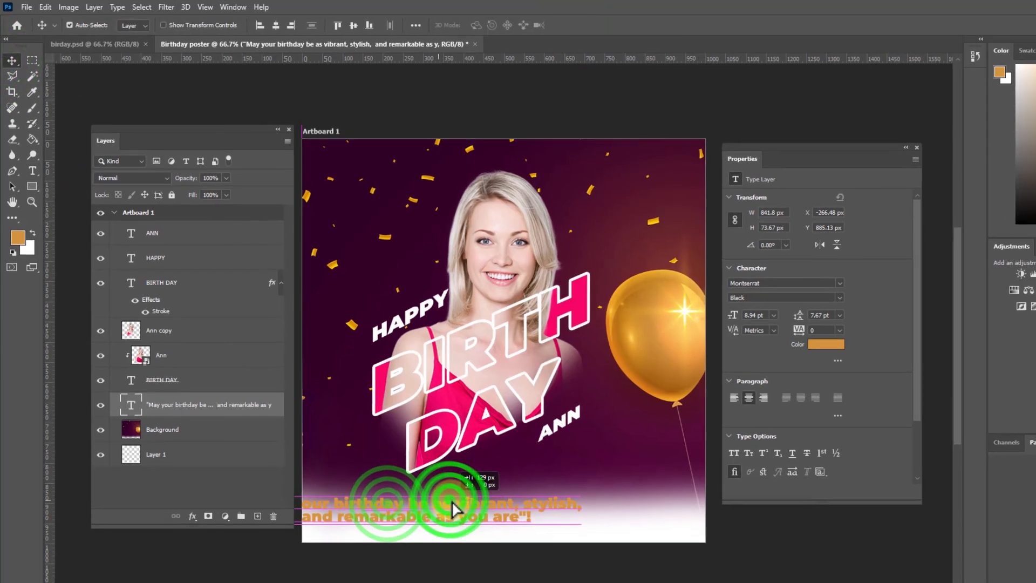
double_click(466, 490)
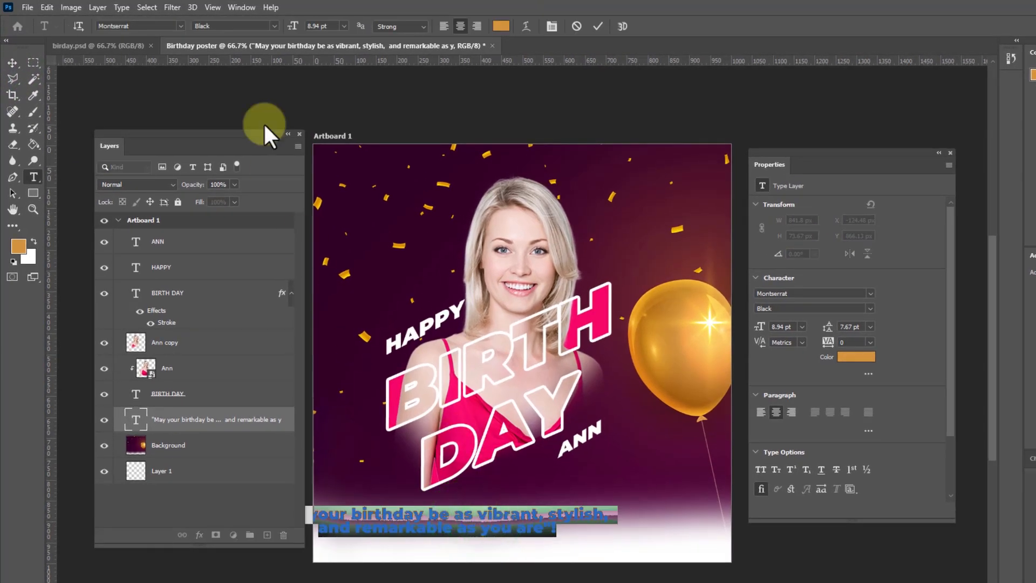
click(181, 26)
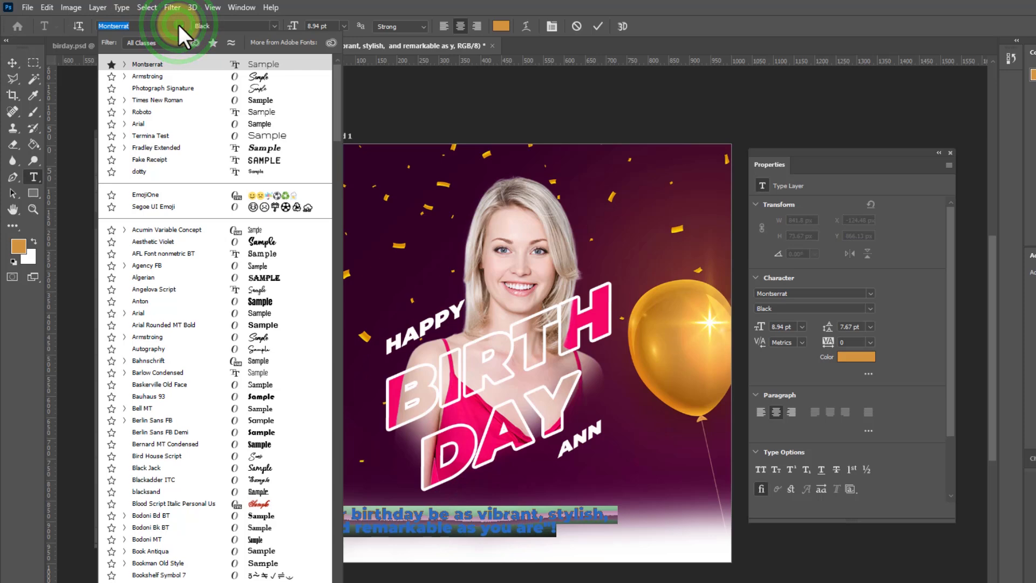
click(123, 77)
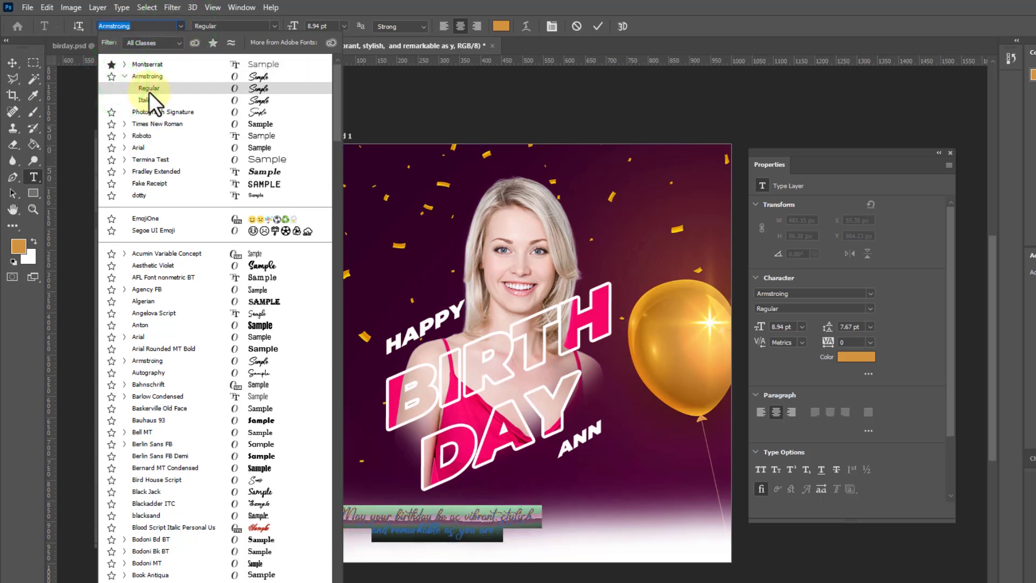
click(149, 92)
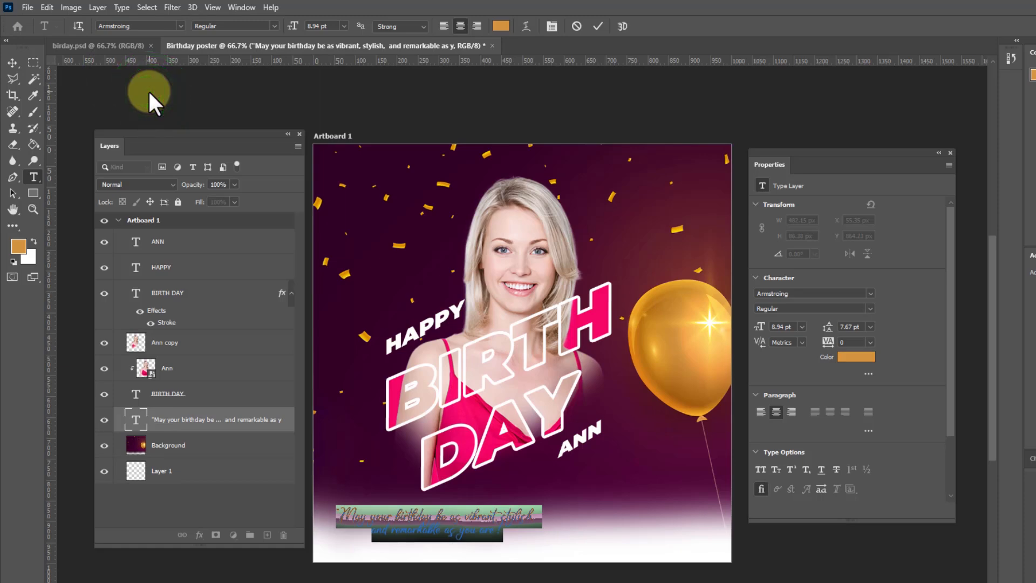
Set the quote's font size to 10 pt and move it to about X 168, Y 895 px on the white area
click(344, 26)
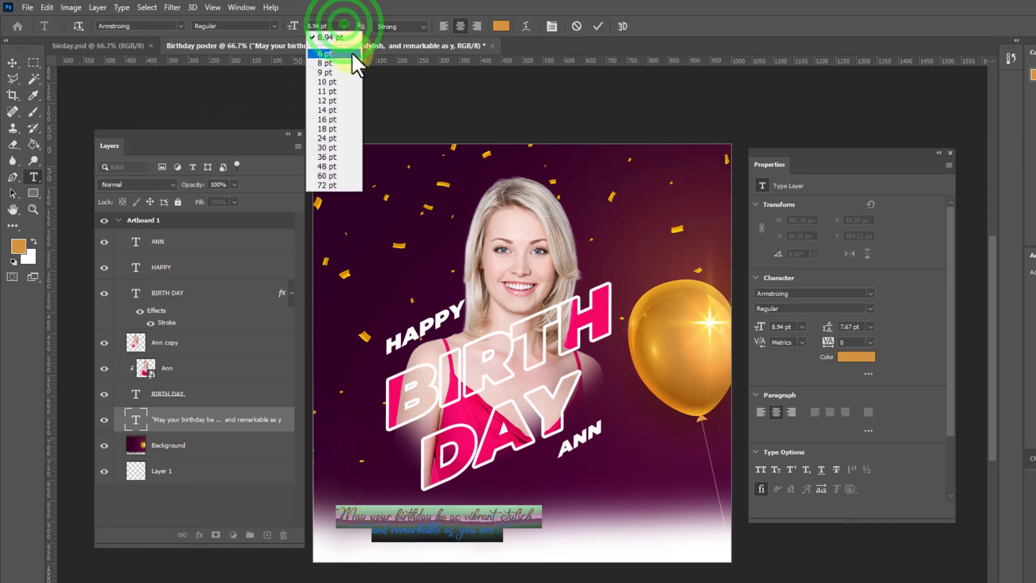
click(331, 81)
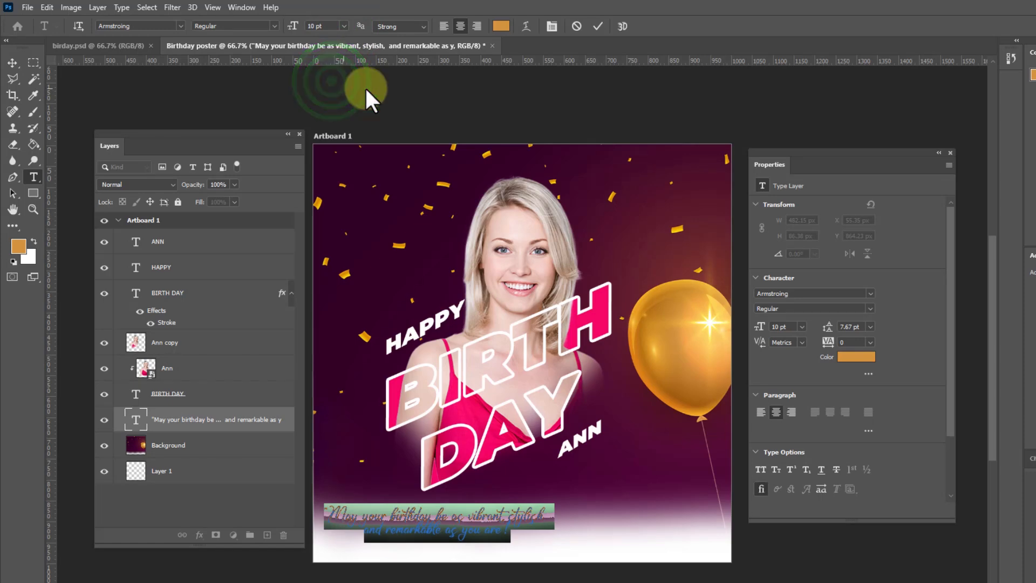
click(594, 23)
click(11, 62)
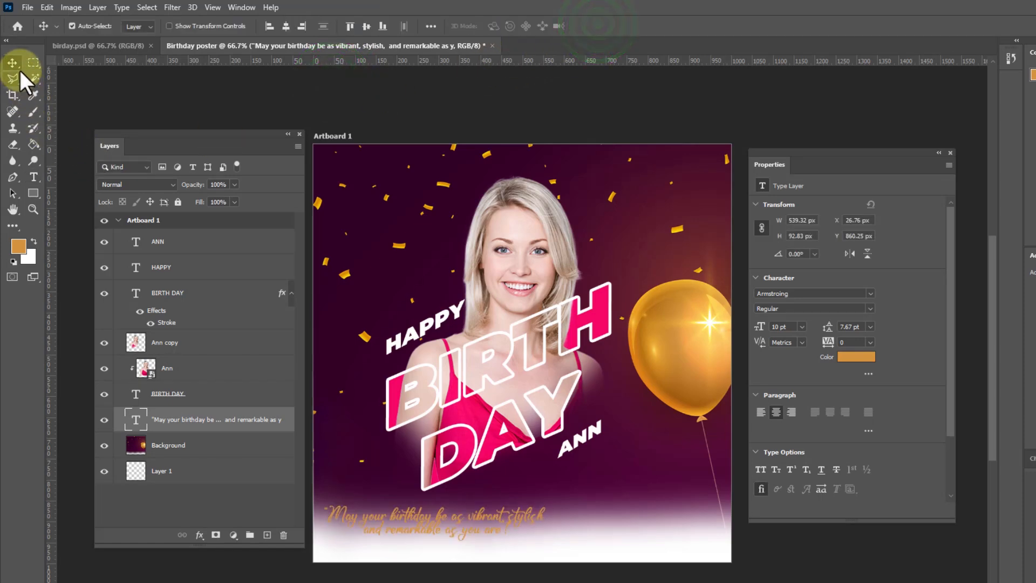
drag(453, 541, 505, 543)
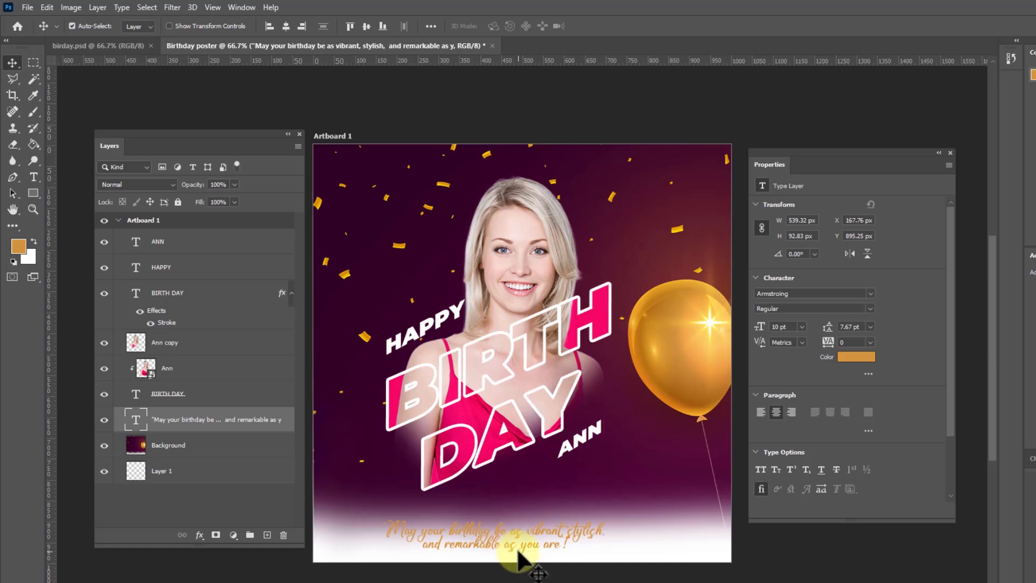
Recolor the quote text with the pink f90d6b sampled from the woman's dress
double_click(528, 539)
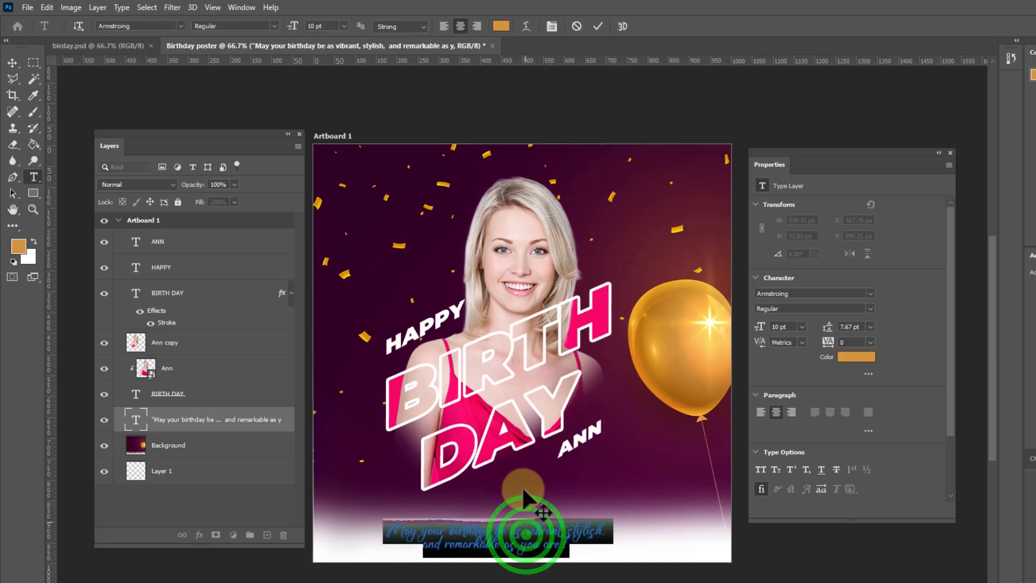
click(501, 26)
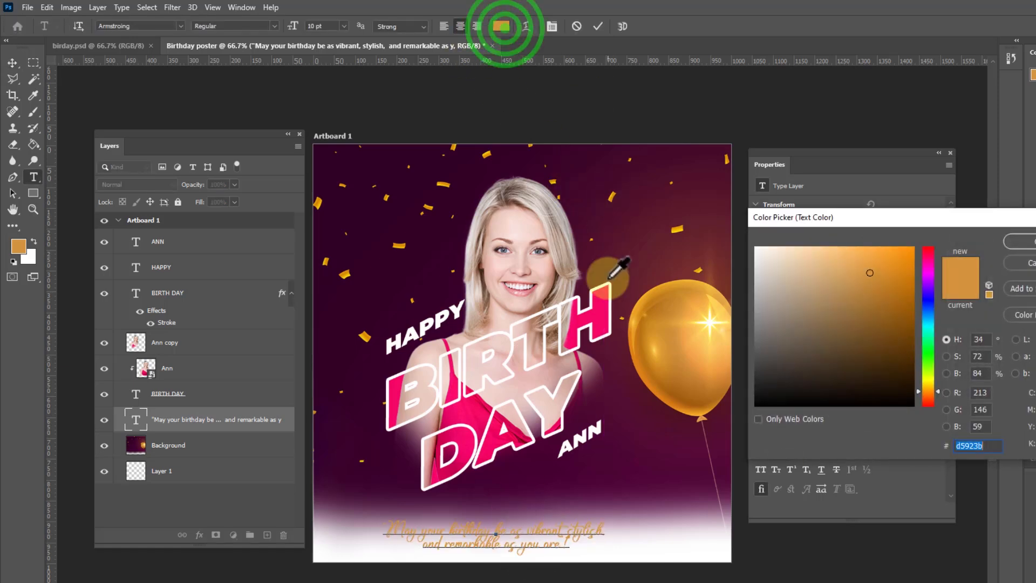
click(601, 313)
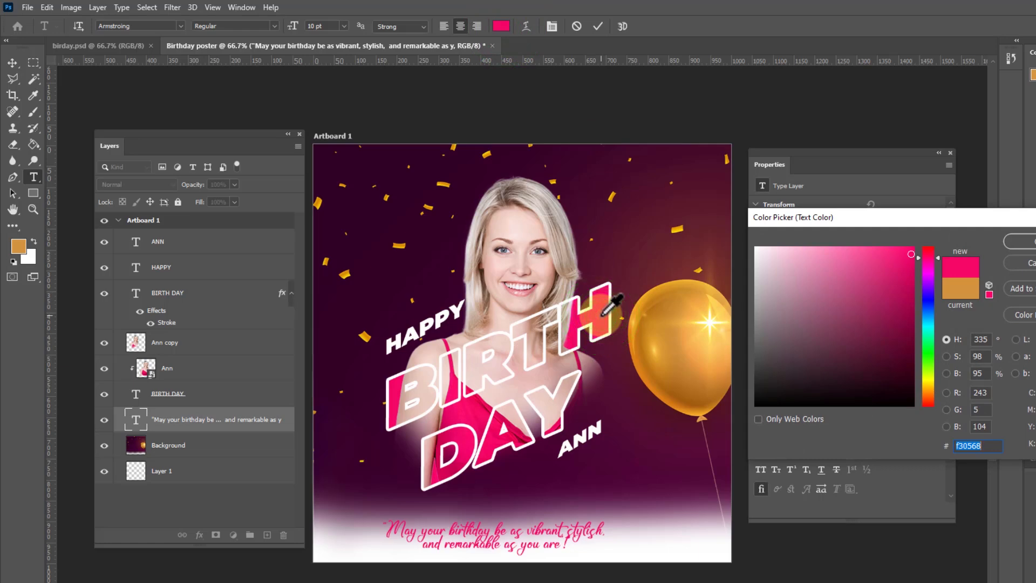
drag(779, 351, 745, 413)
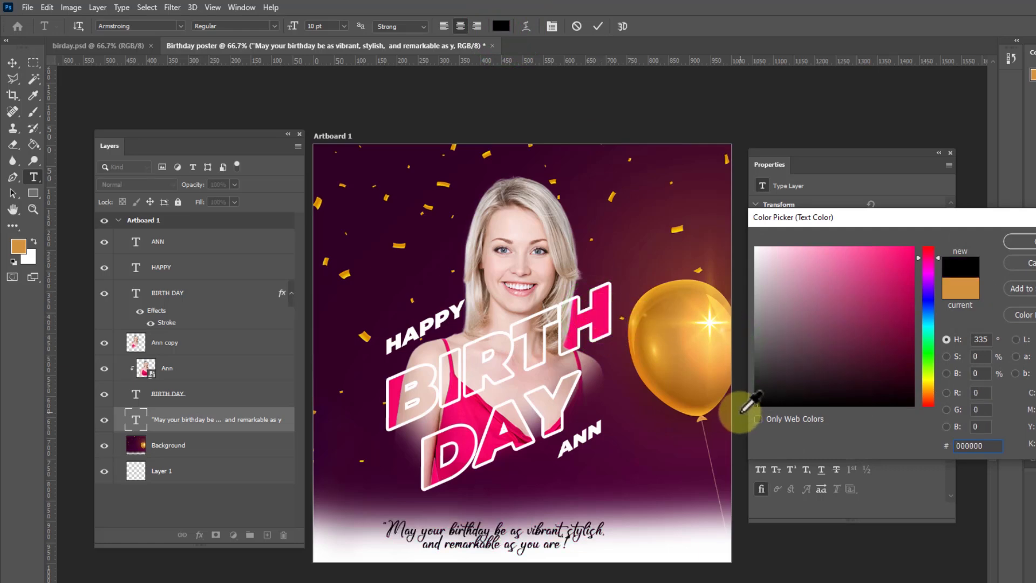
click(476, 421)
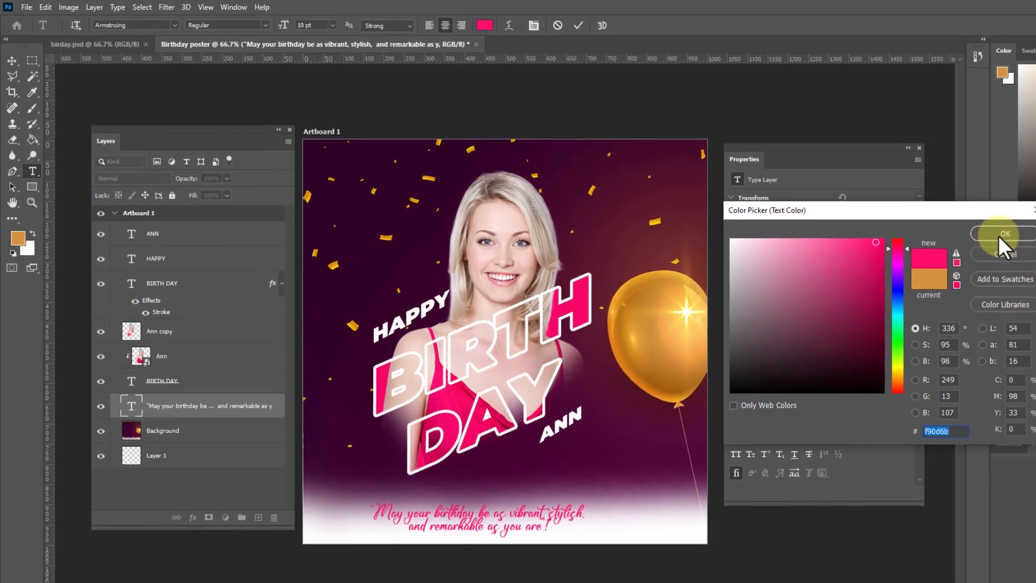
click(1018, 241)
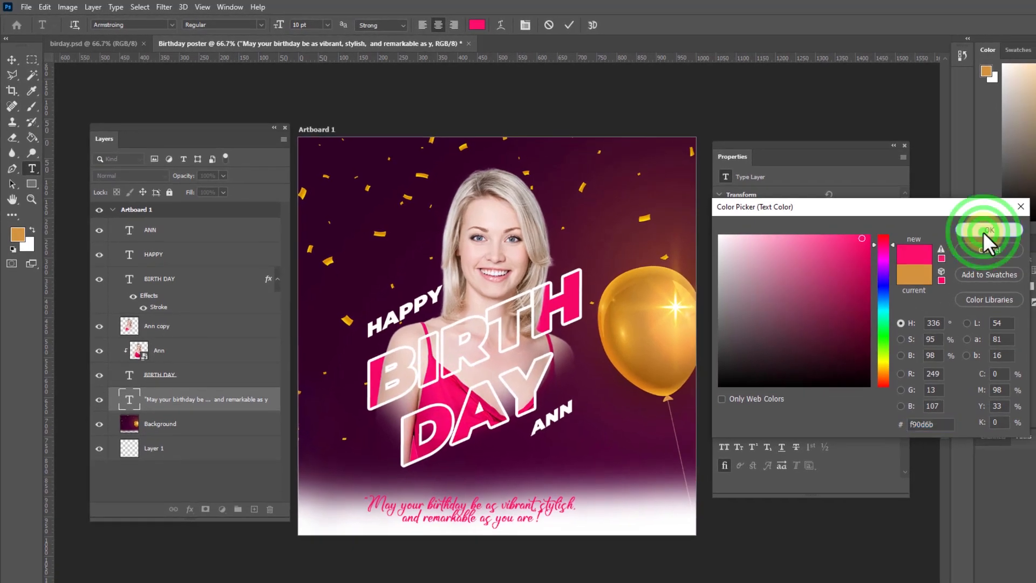
click(568, 25)
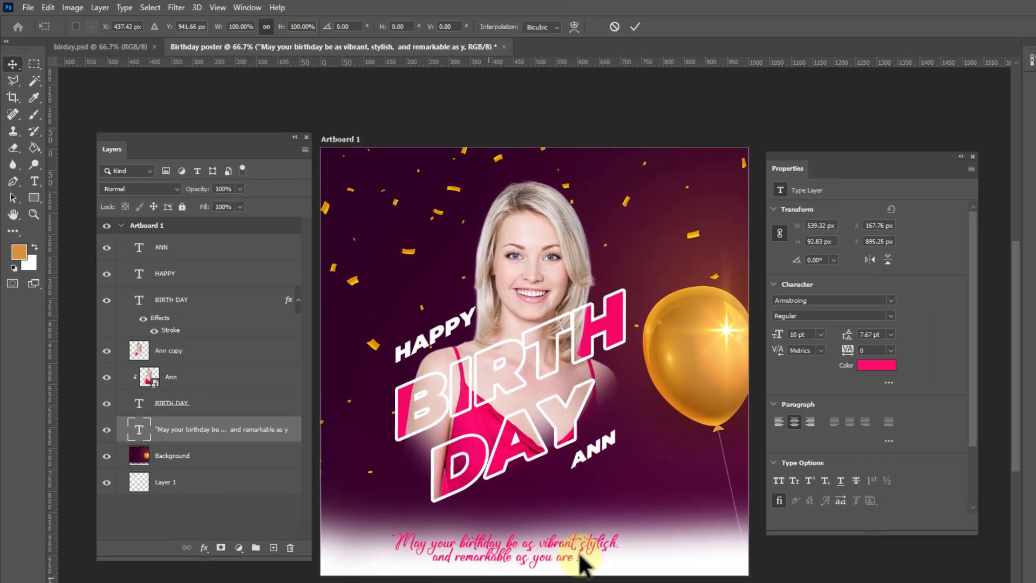
Scale the quote text up to about 138% with Free Transform, keeping it on the poster's white lower area
key(ctrl+t)
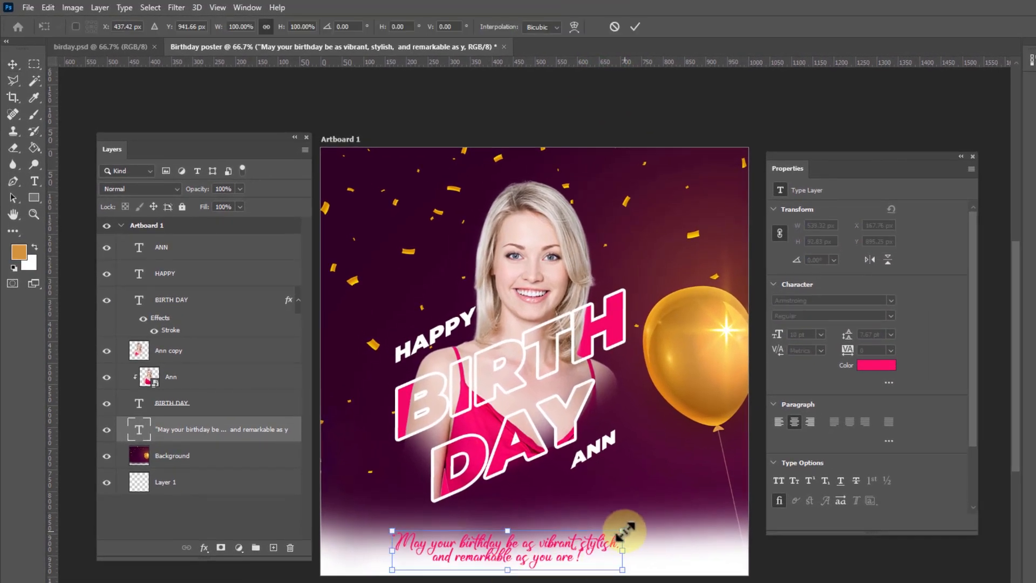
drag(626, 532, 651, 535)
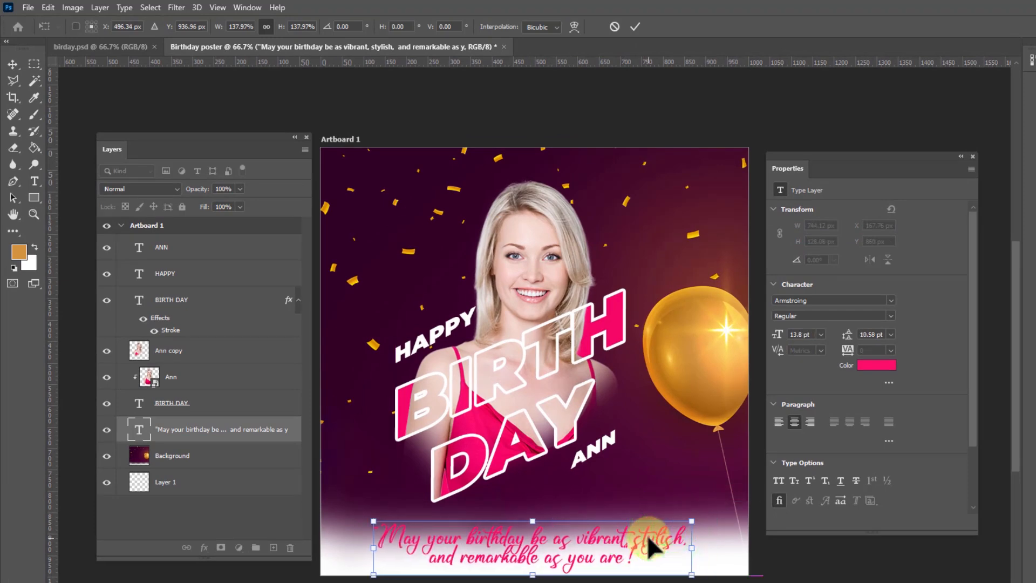
click(635, 27)
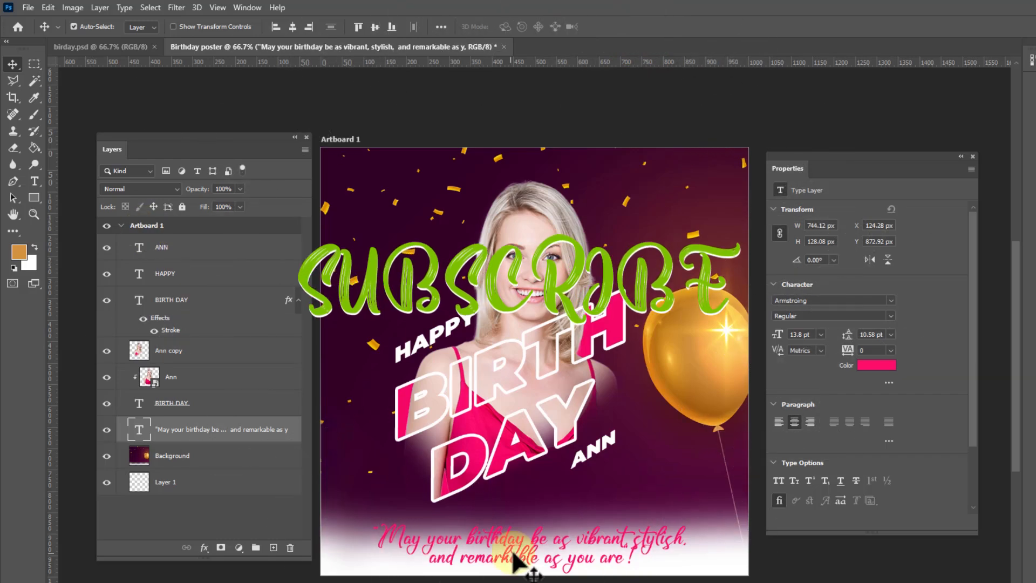
Add a 7 px outside Stroke to the HAPPY text in the pink ee095e sampled from the dress
click(452, 327)
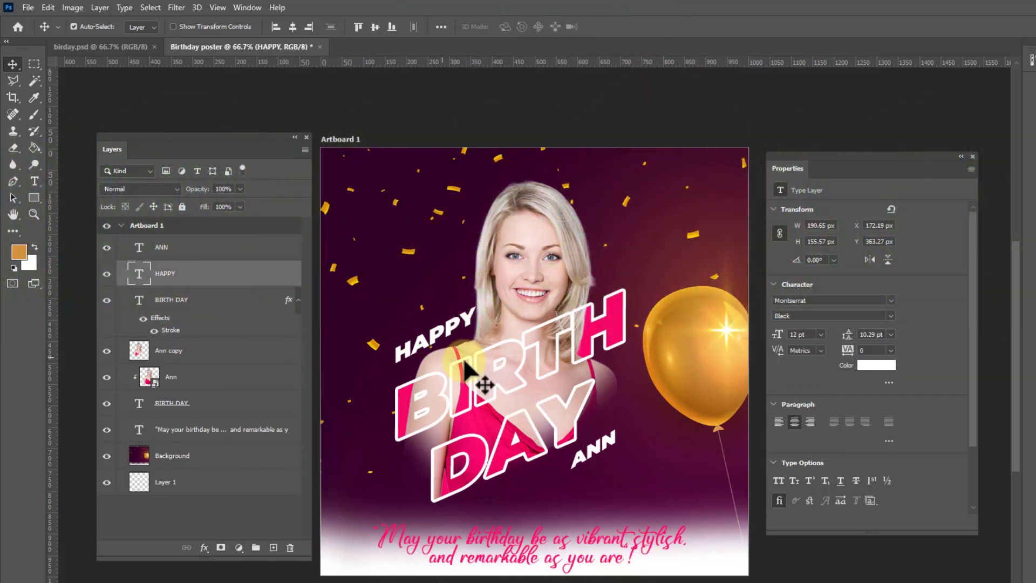
right_click(260, 286)
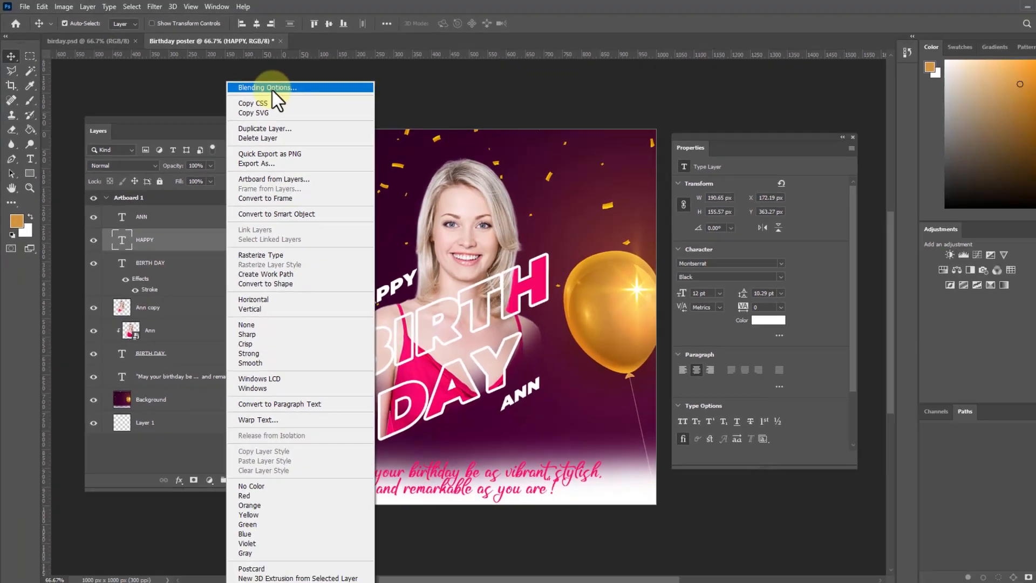
click(310, 101)
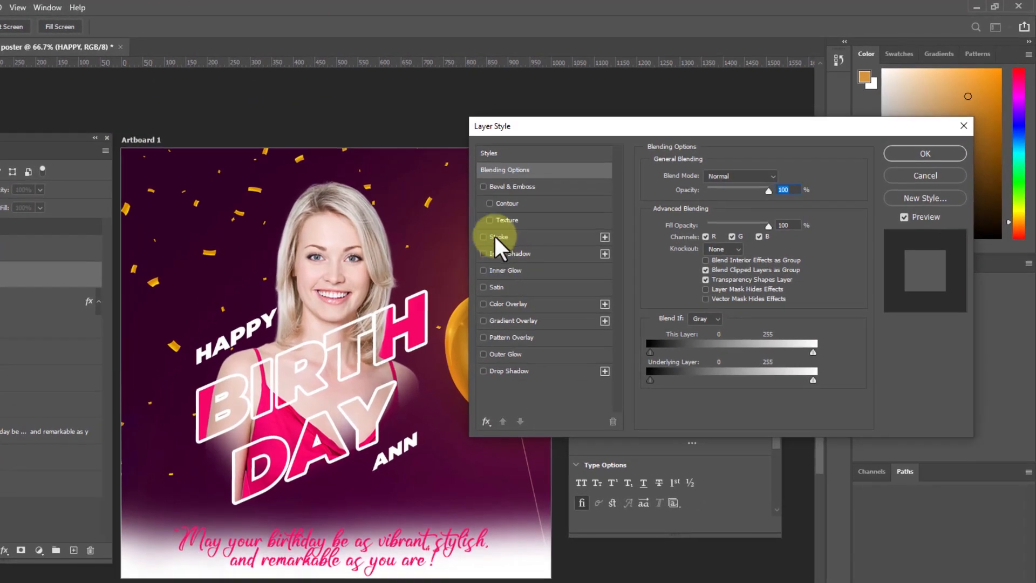
click(496, 237)
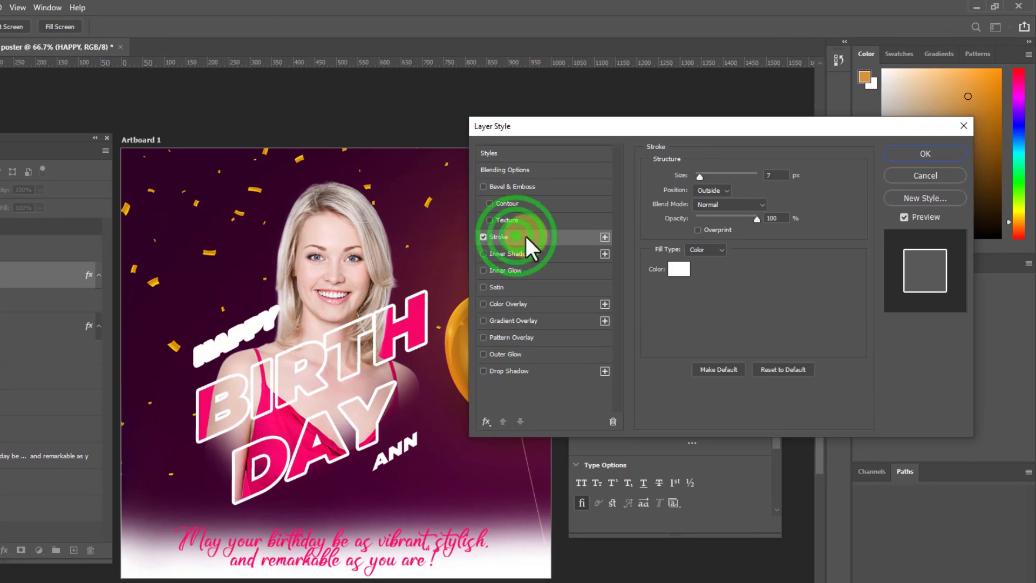
click(679, 272)
click(290, 428)
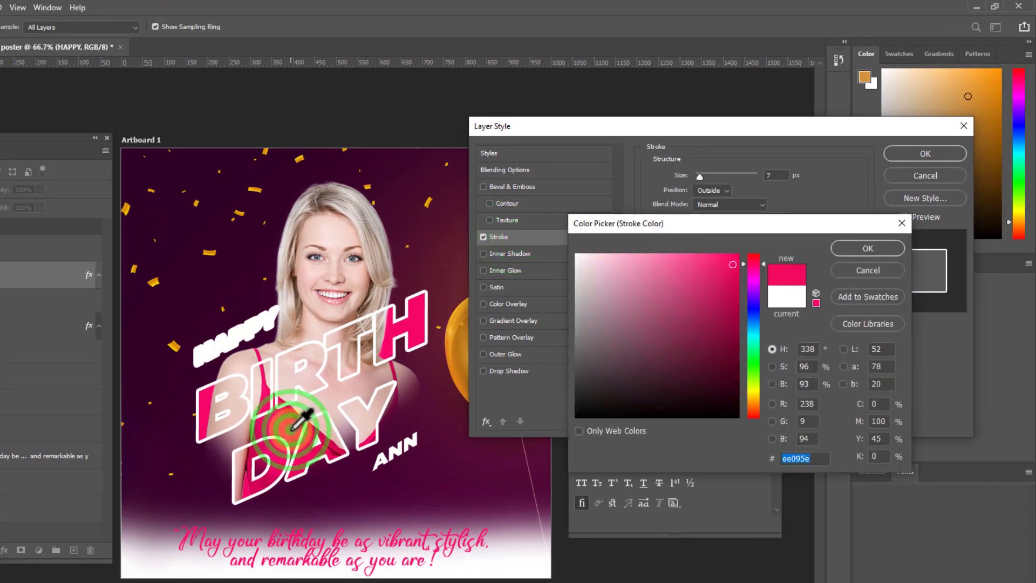
click(867, 249)
click(939, 154)
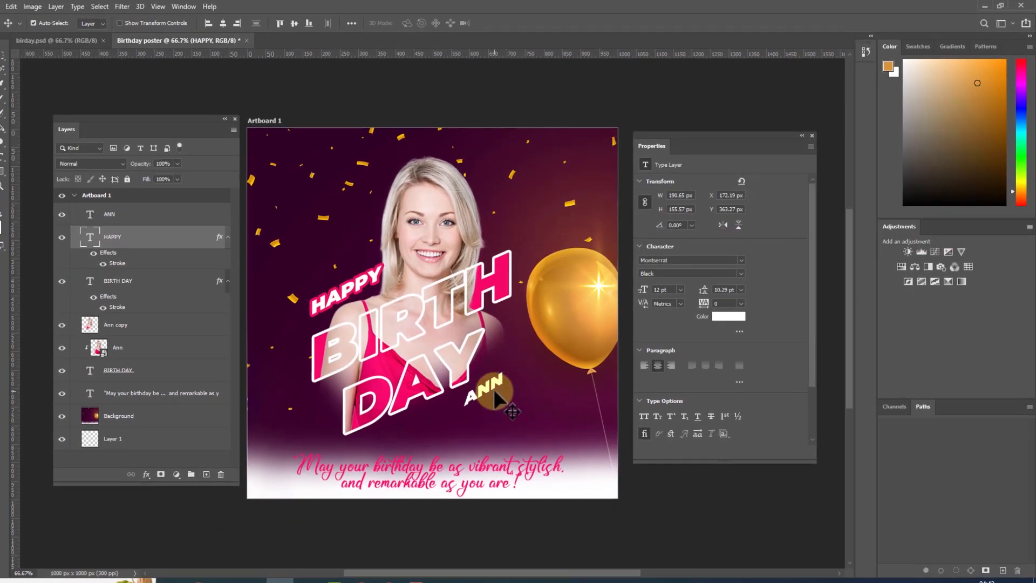
Add the same pink Stroke effect to the name text and move it up to about X 594, Y 622 px beside DAY
click(496, 396)
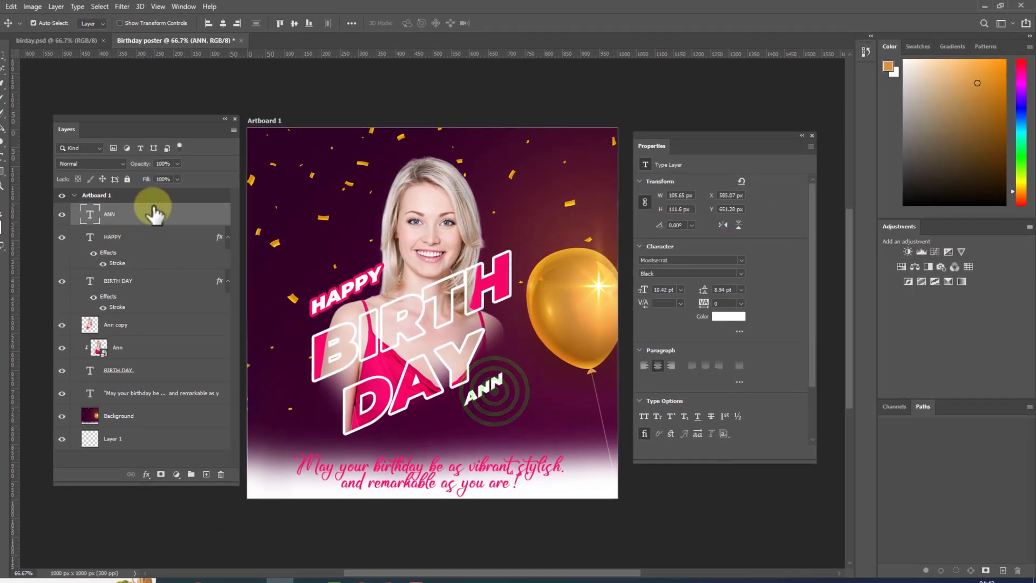
right_click(183, 217)
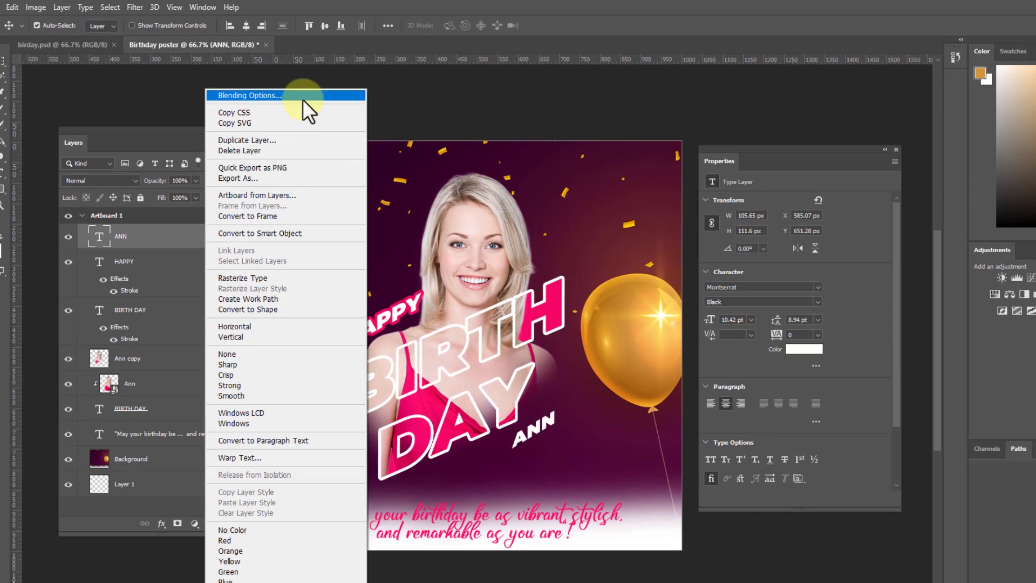
click(303, 99)
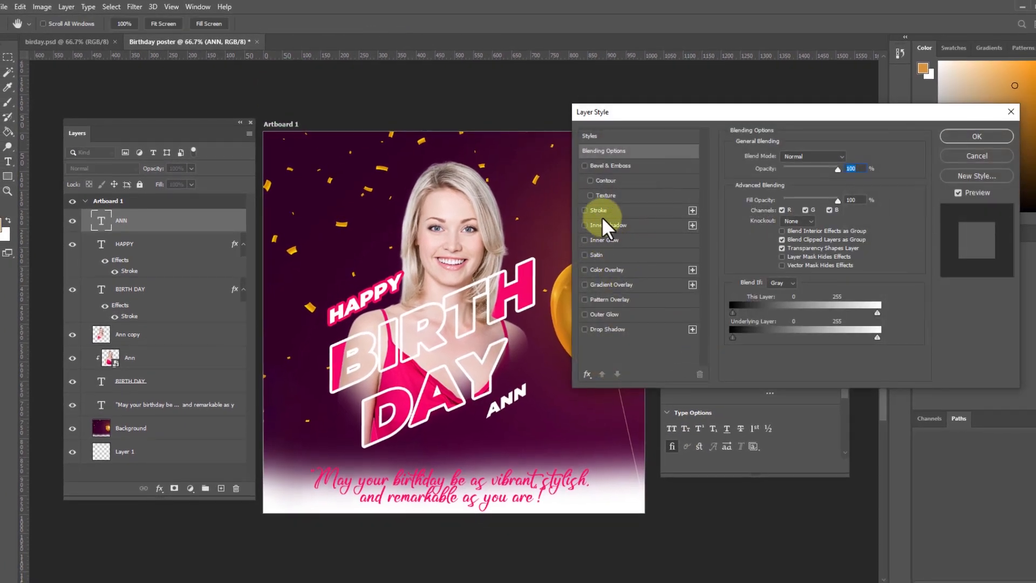
click(603, 212)
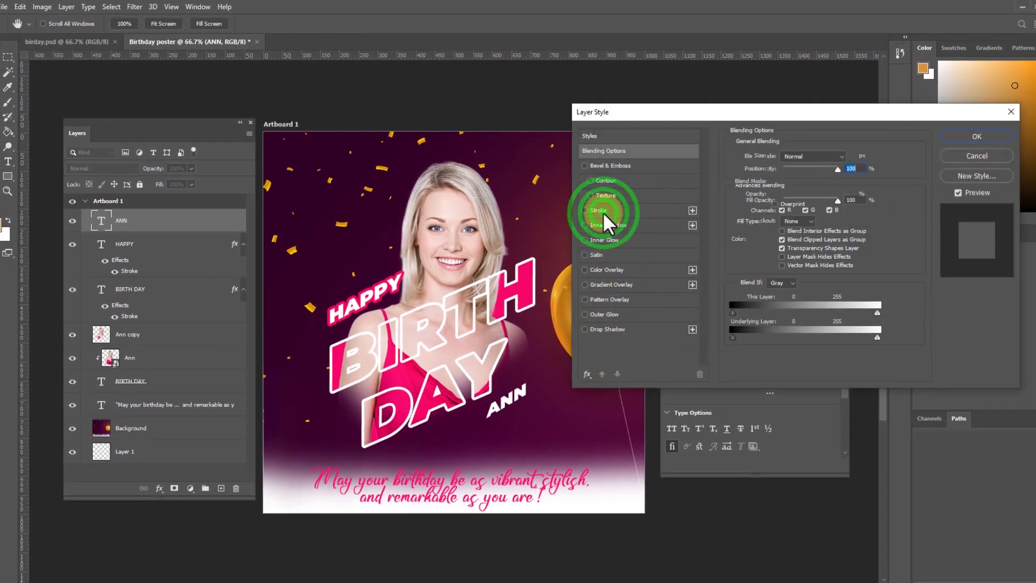
click(977, 137)
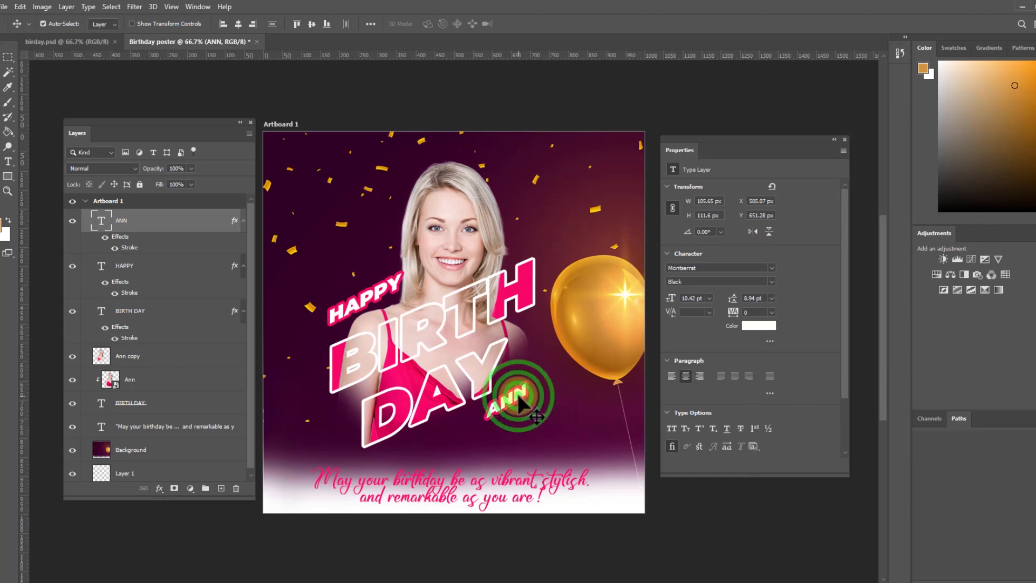
drag(510, 402, 512, 391)
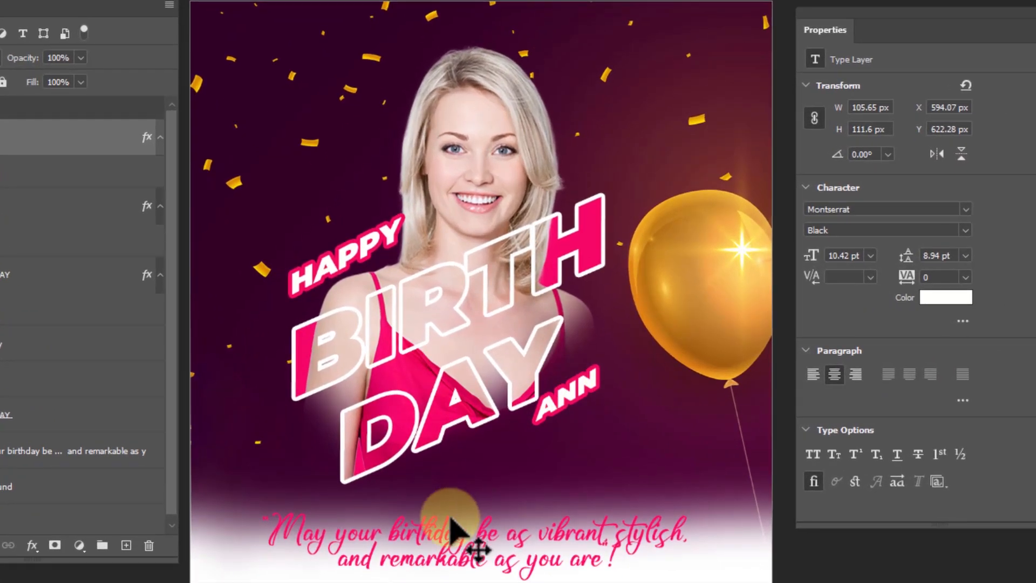
Nudge the birthday quote to about X 138, Y 880 px on the white area
click(497, 531)
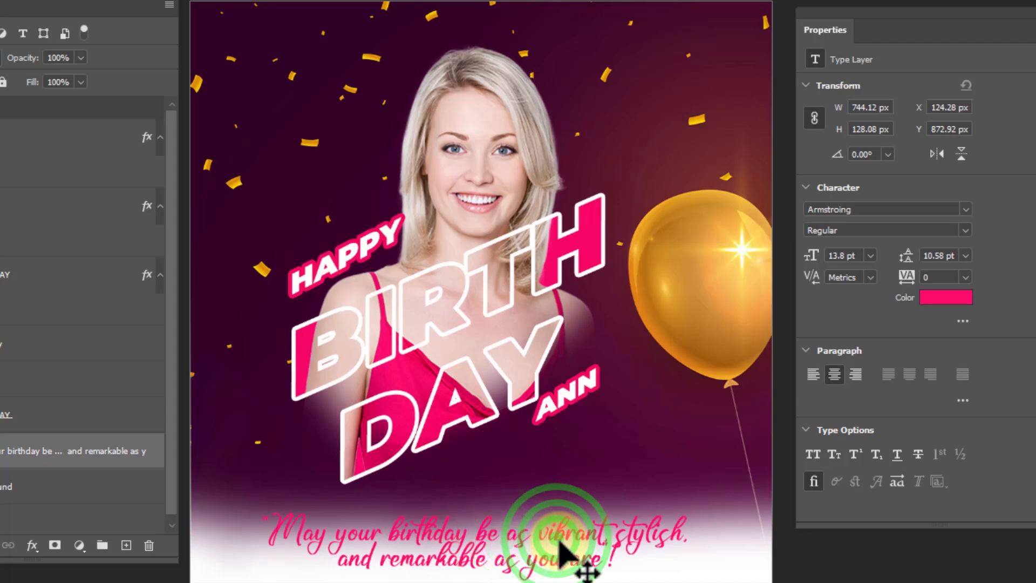
drag(554, 555, 561, 559)
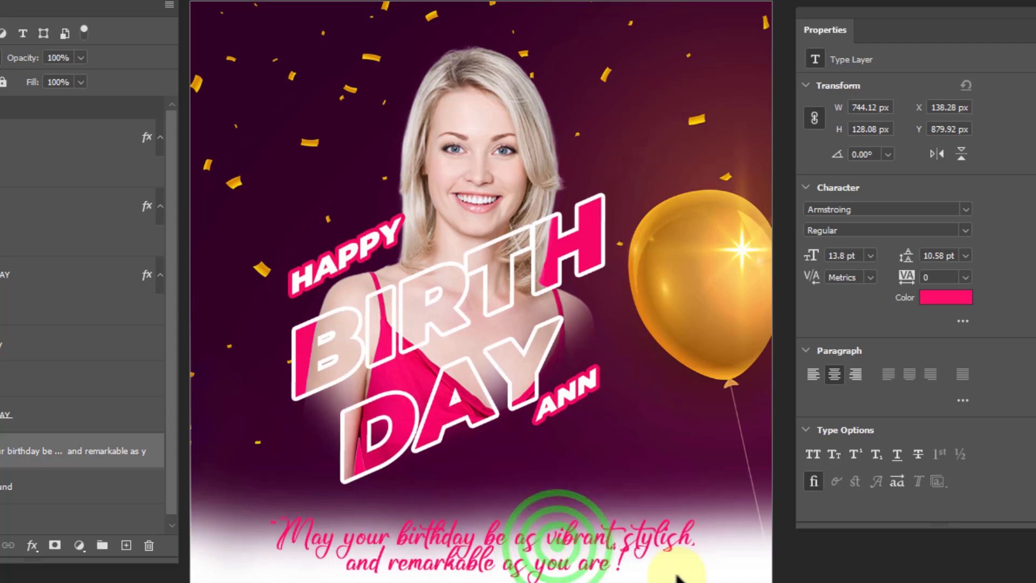
click(857, 567)
drag(900, 17, 958, 30)
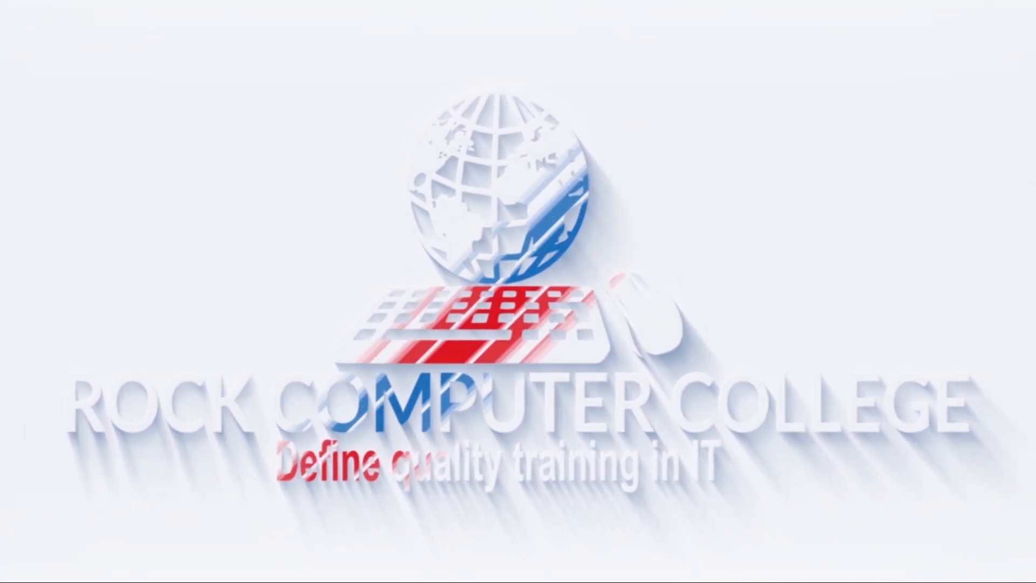